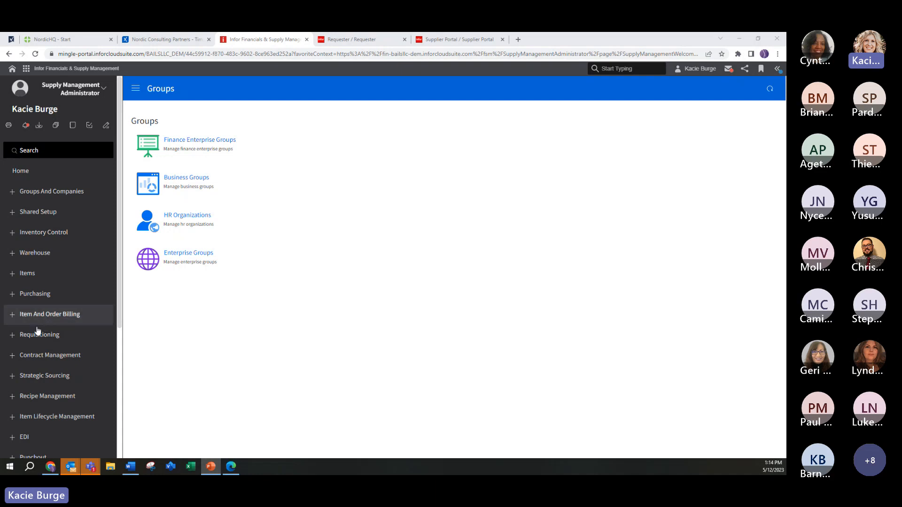
Step: Open the signed-in user's requester profile from the Requesters page under Requisitioning and examine its main options
left_click(36, 341)
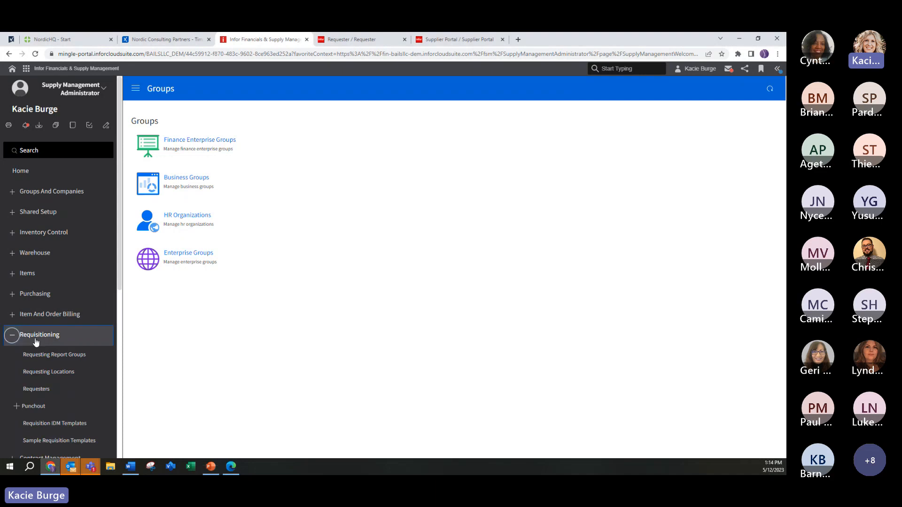
left_click(54, 390)
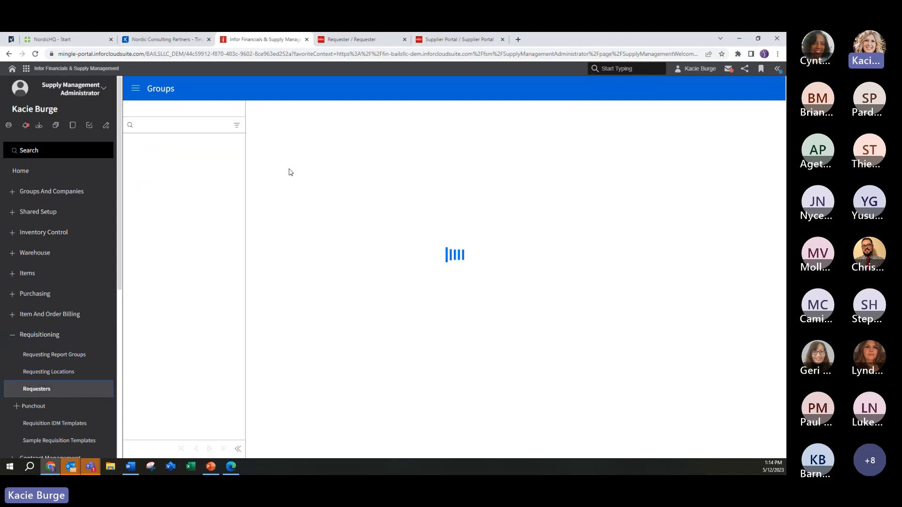
left_click(568, 120)
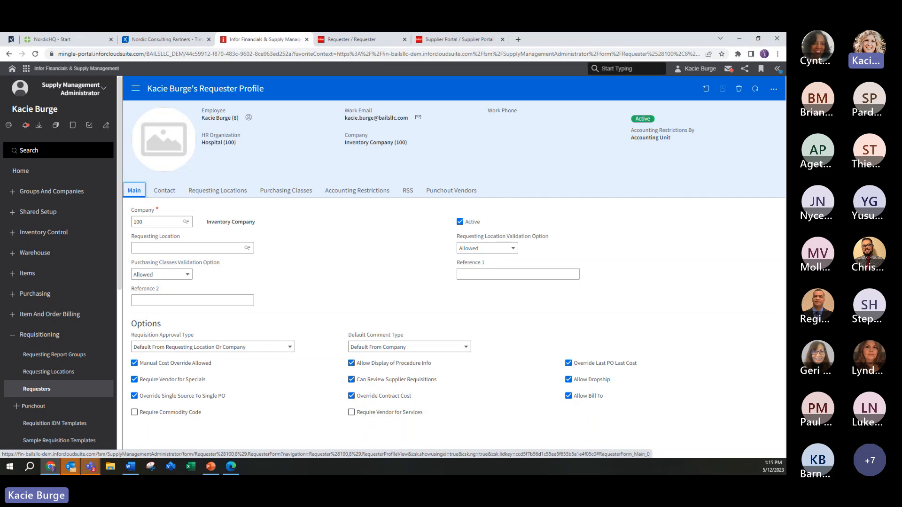
key("alt+Tab")
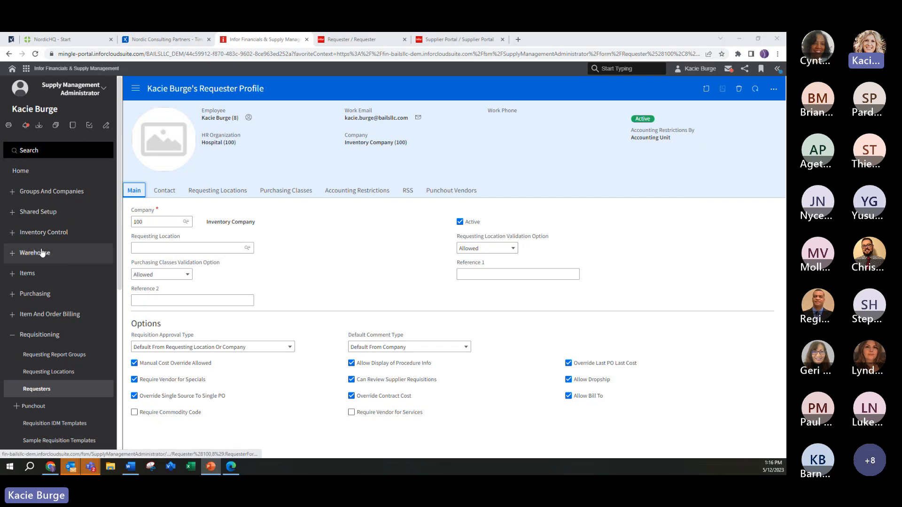
Step: Open the signed-in user's buyer profile from the Buyers page under Purchasing and examine its main options
left_click(14, 294)
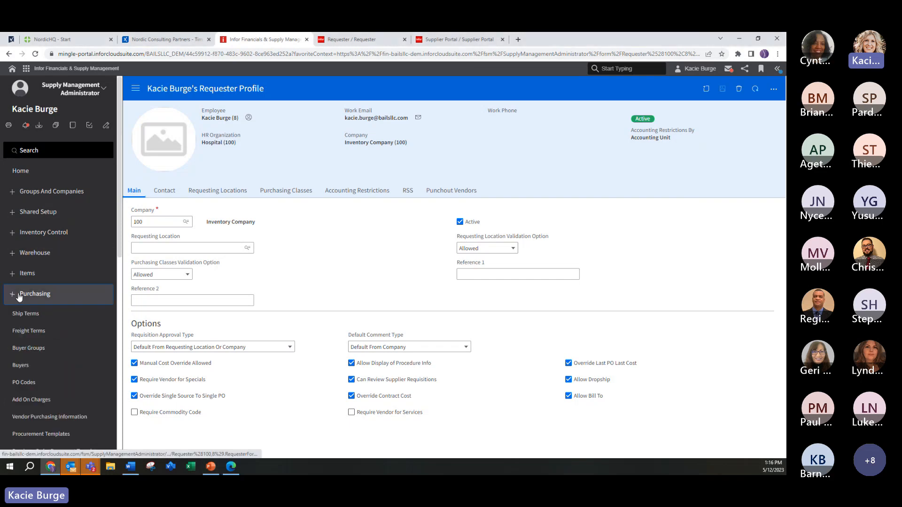
left_click(35, 365)
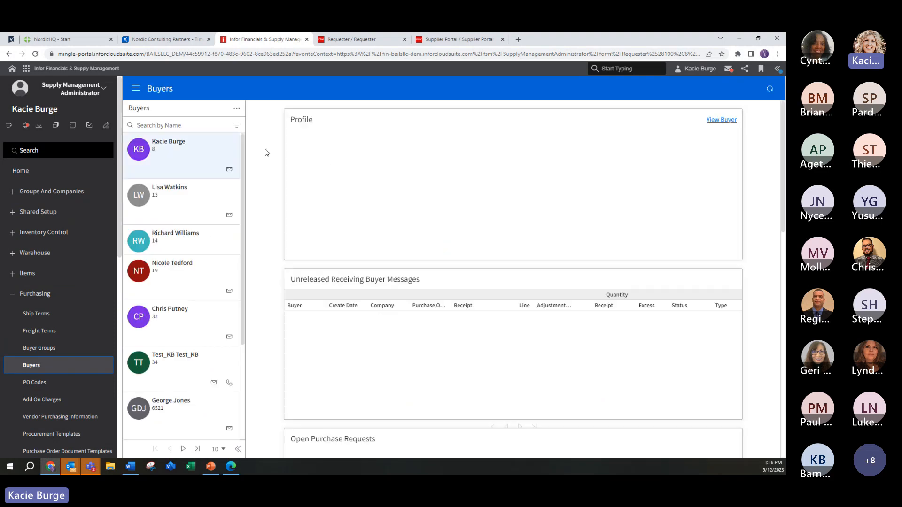
left_click(719, 120)
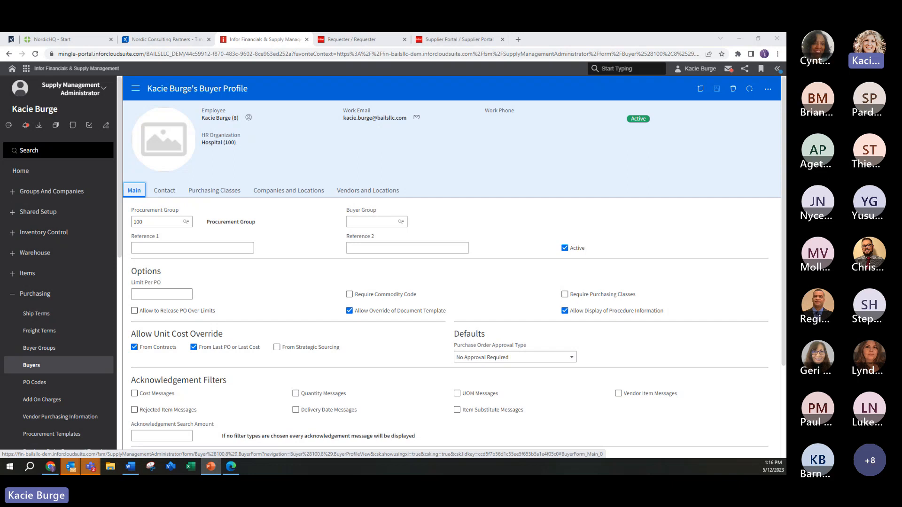
Step: Open the record of purchasing company 100 from the Purchasing Companies list under Groups And Companies
left_click(17, 193)
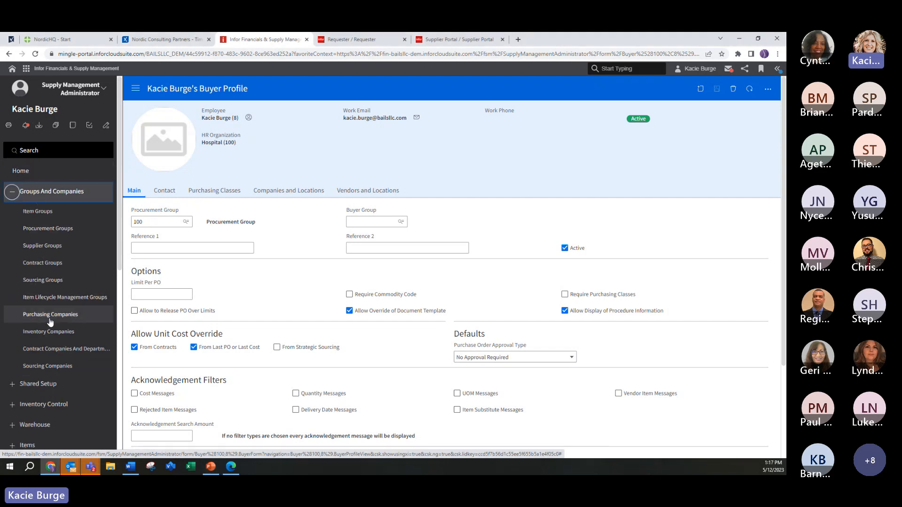
left_click(54, 315)
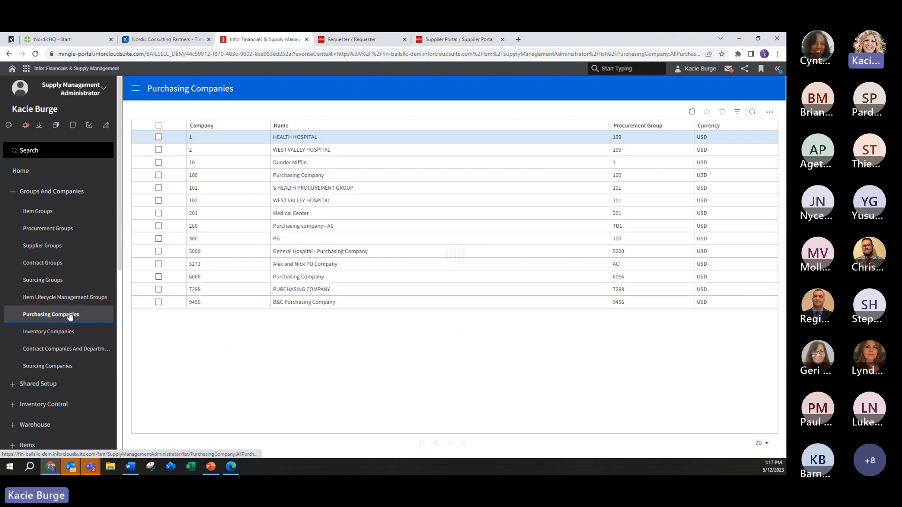
left_click(288, 177)
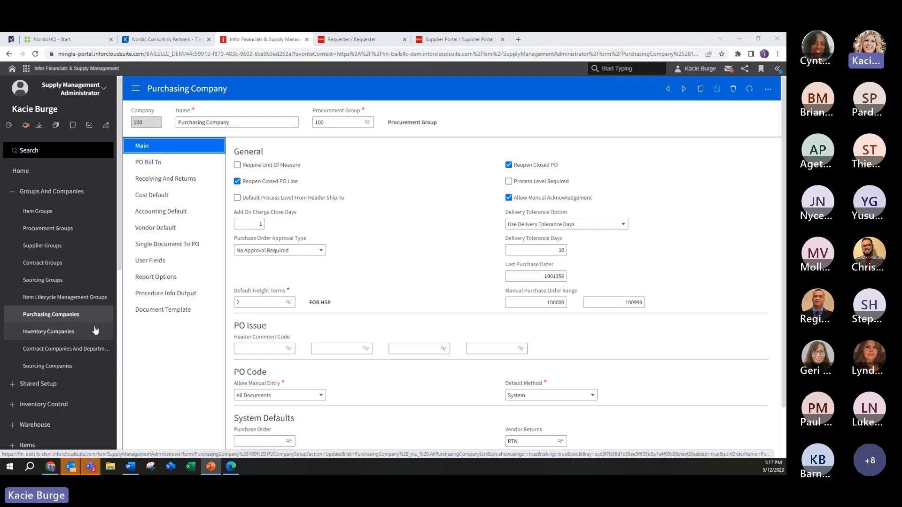
Step: Review the Procedure Info Output and Document Template settings of purchasing company 100
left_click(161, 297)
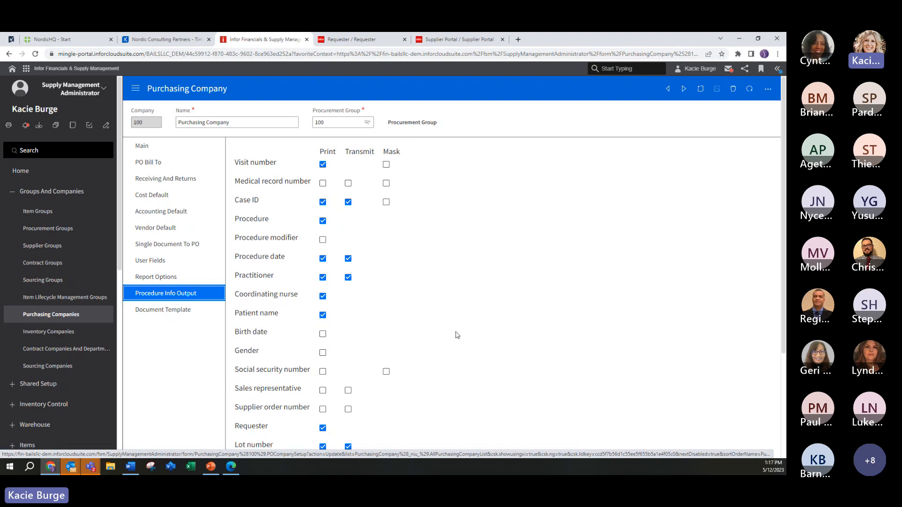
scroll(456, 324, "down", 3)
scroll(454, 317, "down", 1)
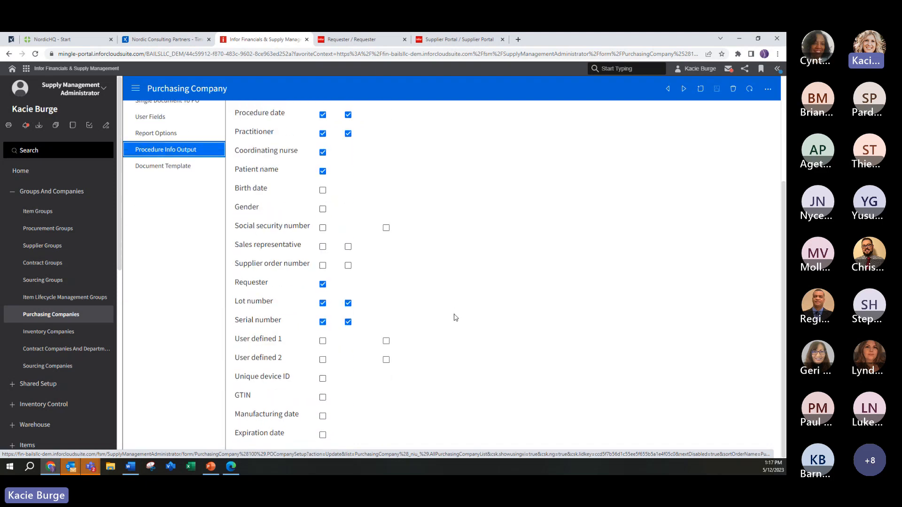
scroll(454, 316, "up", 4)
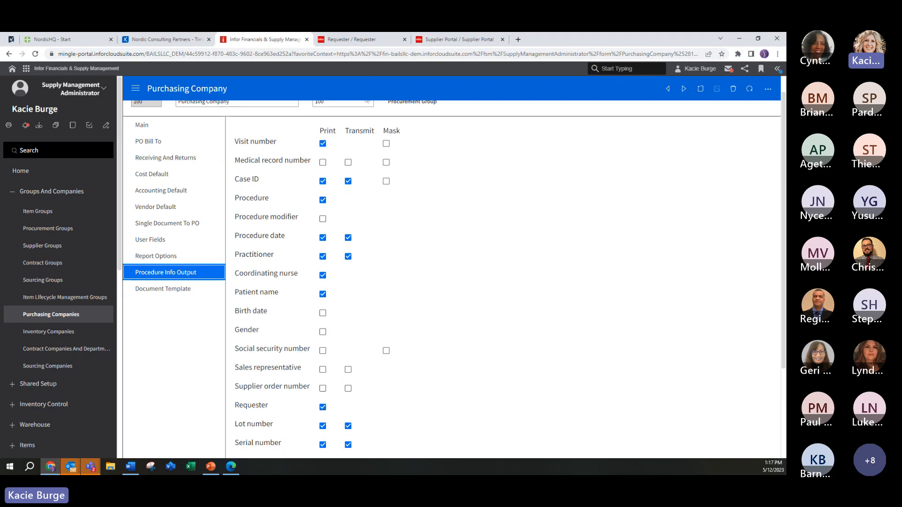
key("alt+Tab")
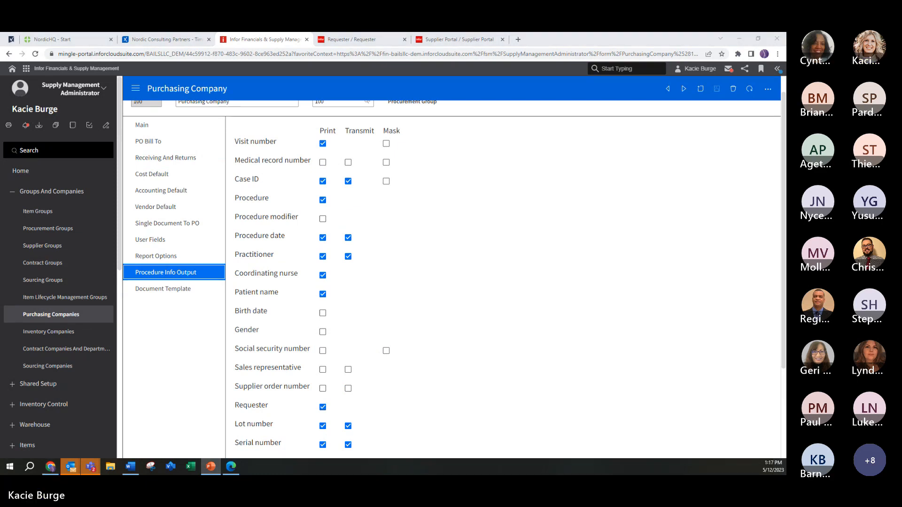
left_click(162, 290)
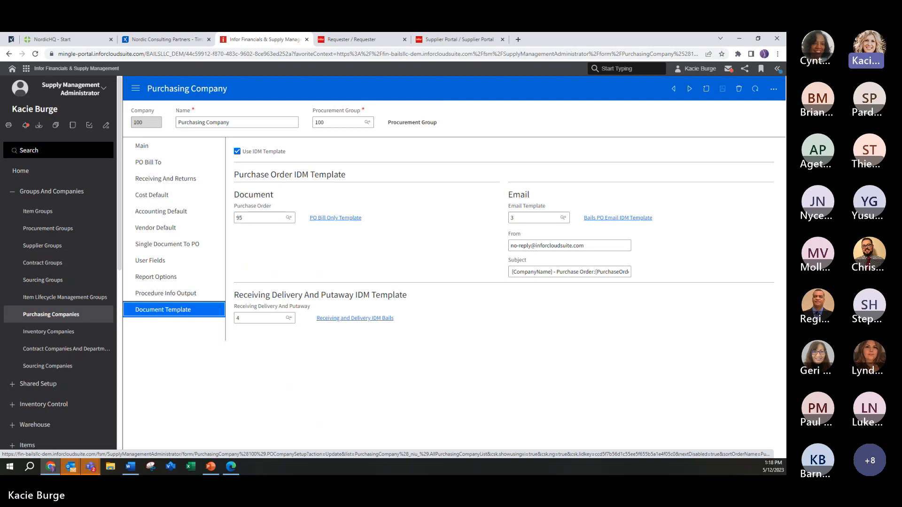
key("alt+Tab")
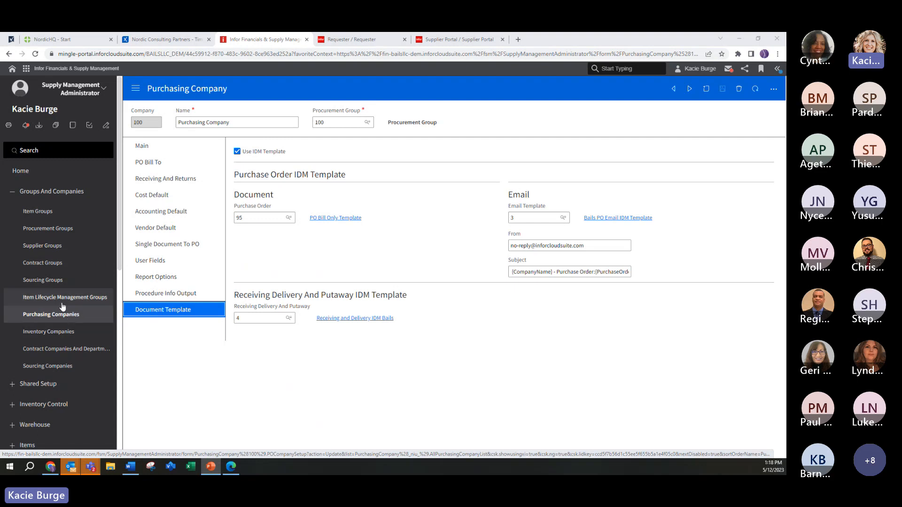
Step: Open the BILL code of procurement group 100 from the PO Codes list and check its billing code
scroll(57, 305, "down", 5)
left_click(21, 302)
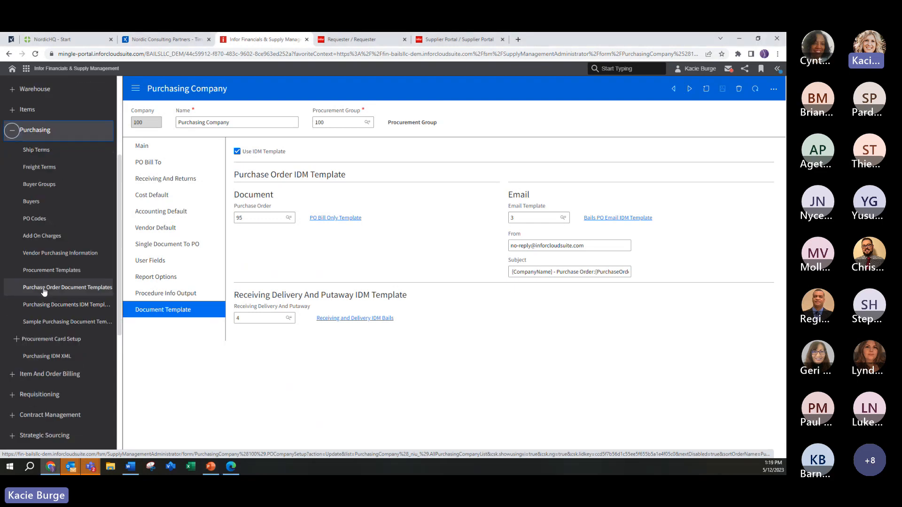
left_click(42, 223)
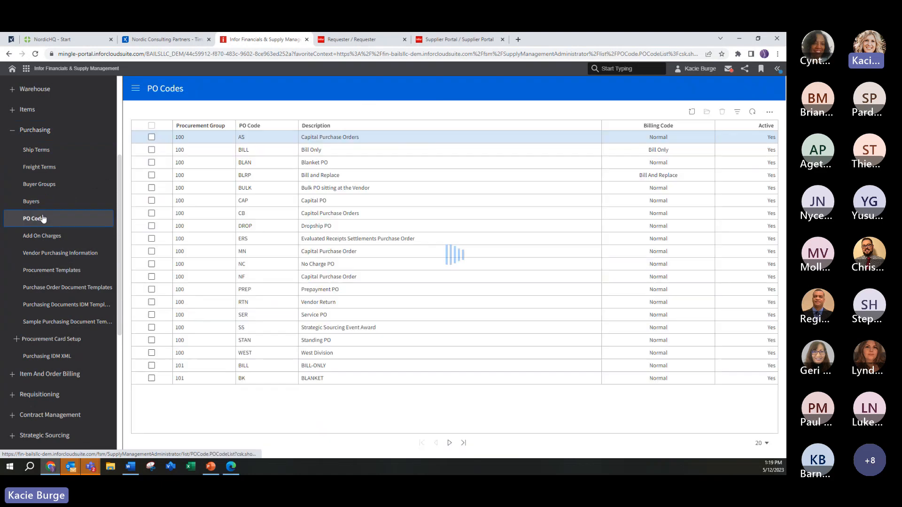
left_click(326, 158)
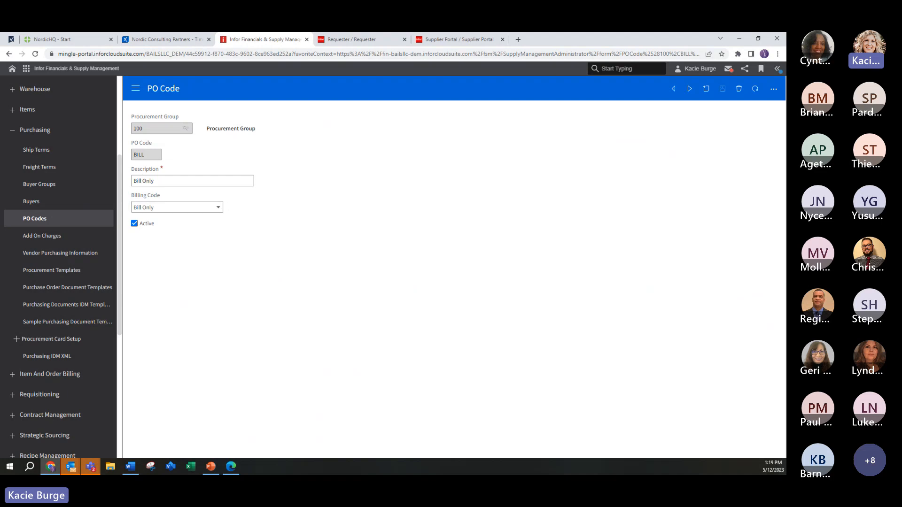
key("alt+Tab")
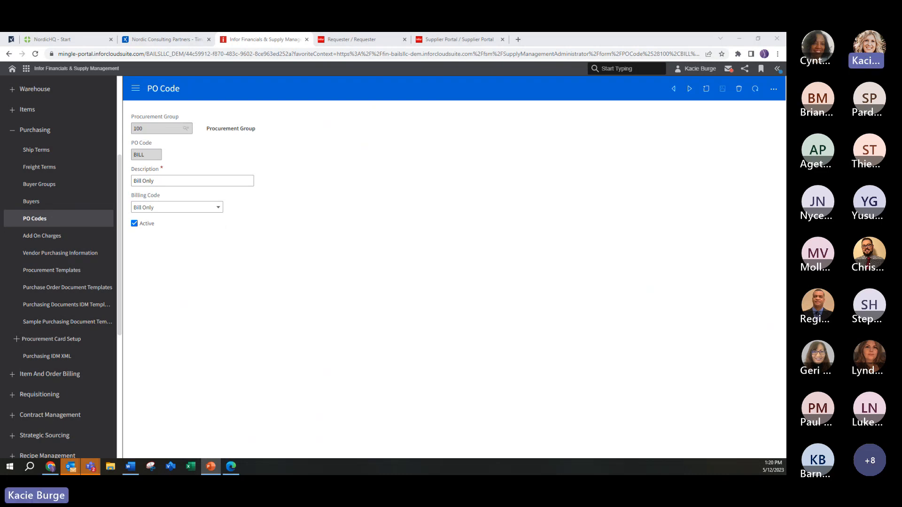
Step: Open the record of supplier group 100 from the Supplier Groups list under Groups And Companies
scroll(83, 124, "up", 5)
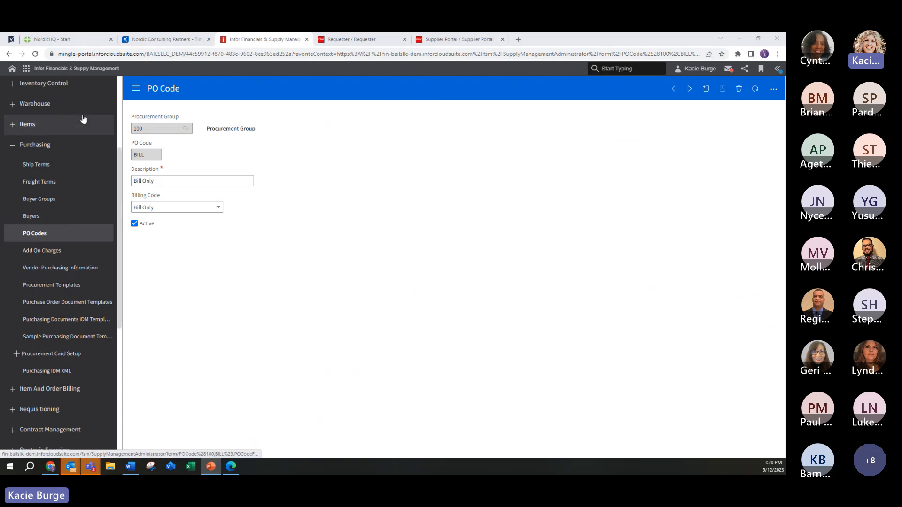
left_click(16, 195)
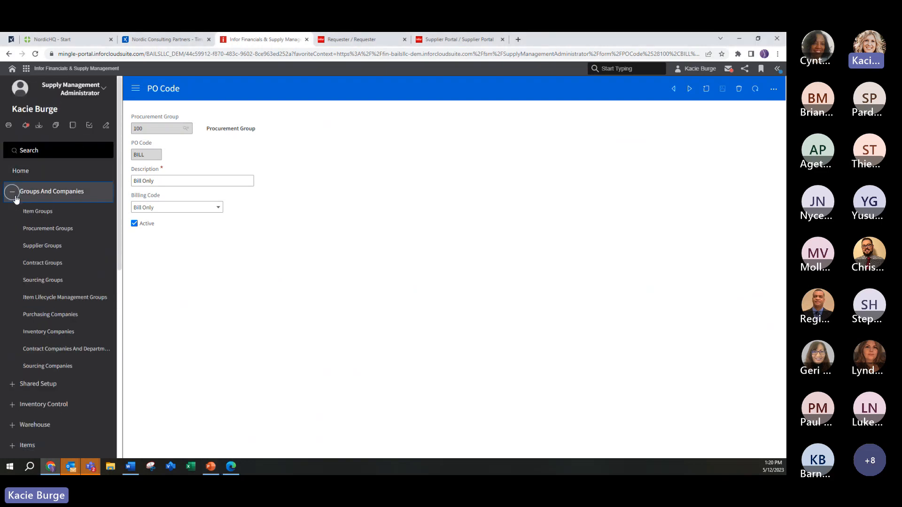
left_click(41, 247)
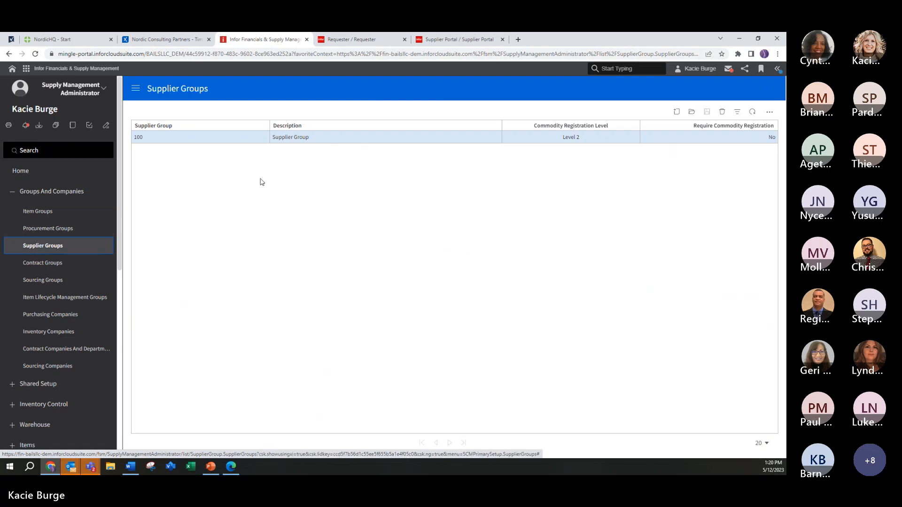
left_click(340, 138)
left_click(339, 138)
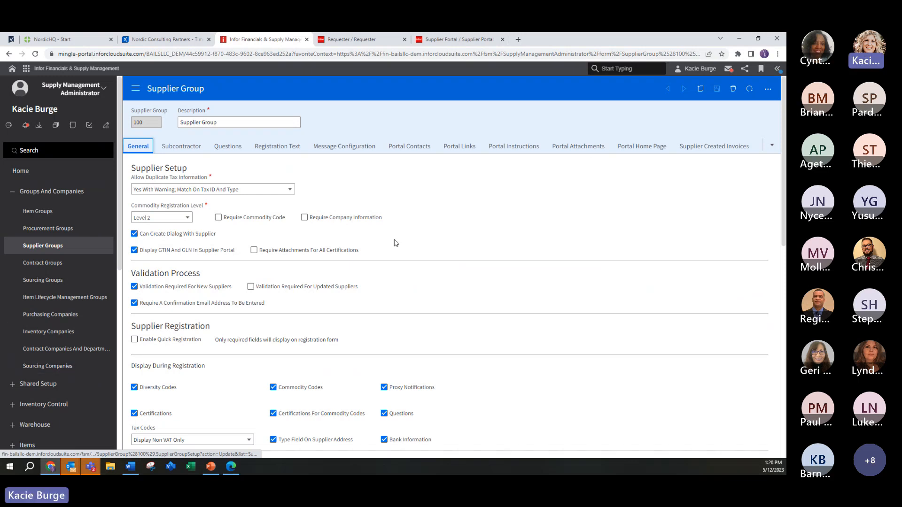
Step: Review supplier group 100's Supplier Portal Access permissions for primary and other contacts, down to the Miscellaneous section
left_click(771, 148)
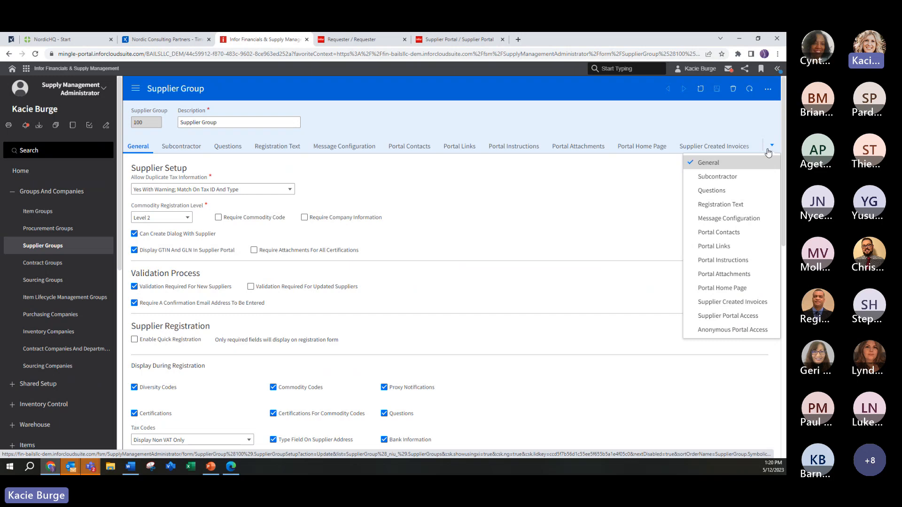
left_click(728, 316)
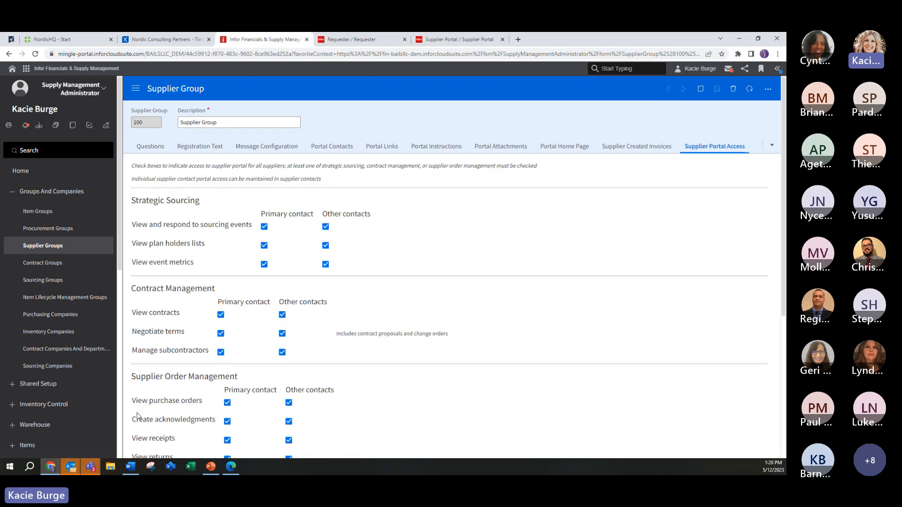
scroll(422, 235, "down", 1)
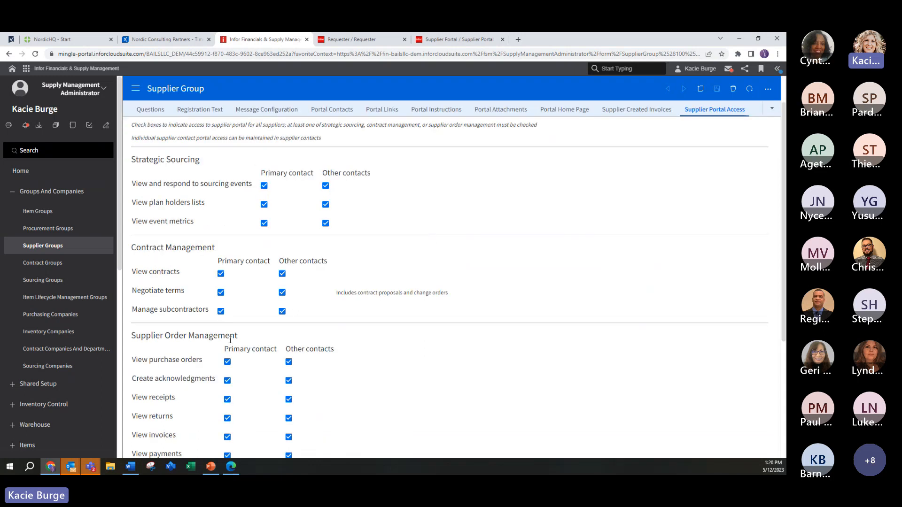
scroll(233, 341, "down", 1)
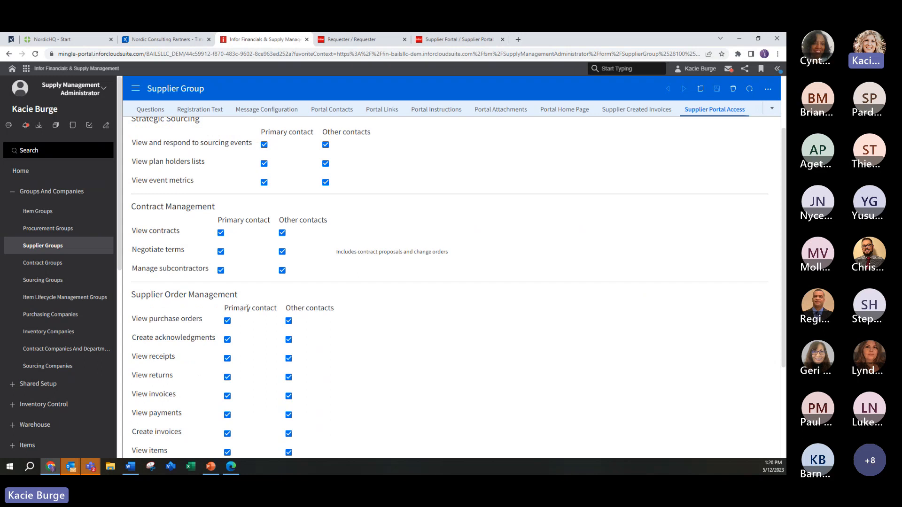
scroll(247, 309, "down", 3)
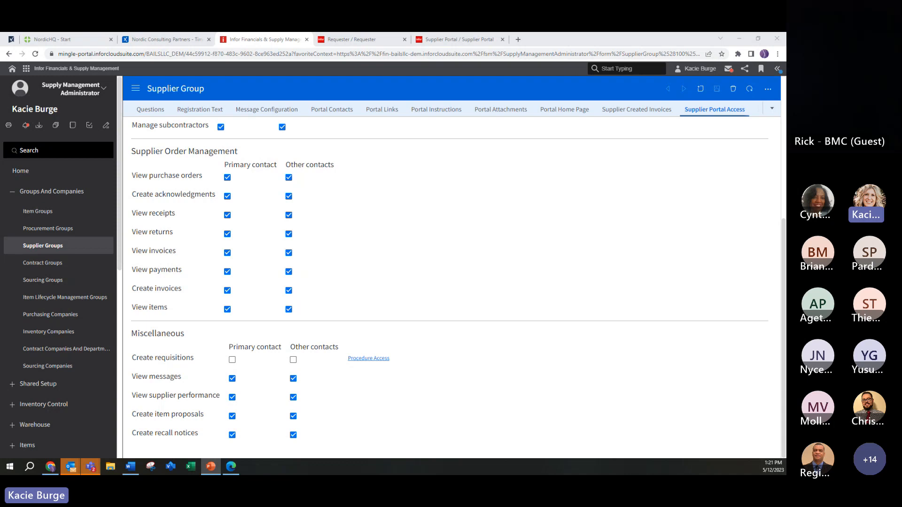
Step: Check the Procedure Access fields displayed on supplier requisitions, and return to the Miscellaneous permissions of the supplier group
left_click(366, 360)
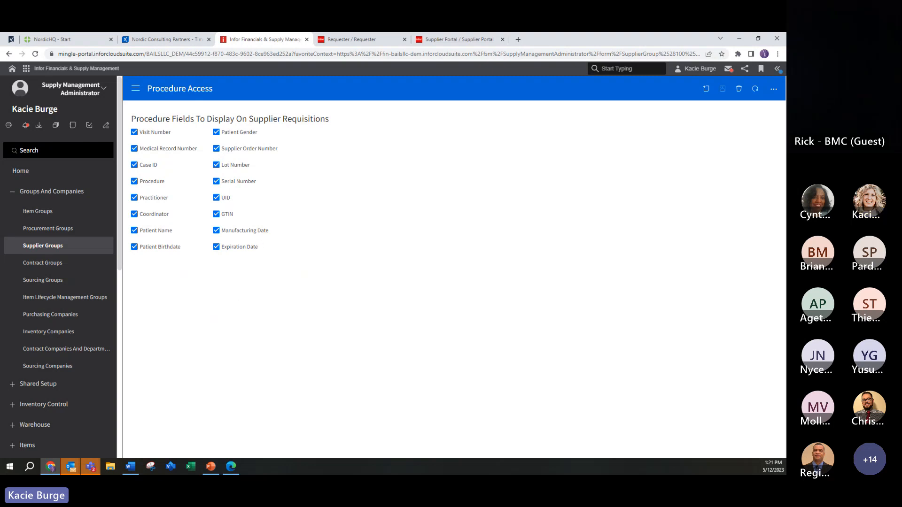
left_click(9, 54)
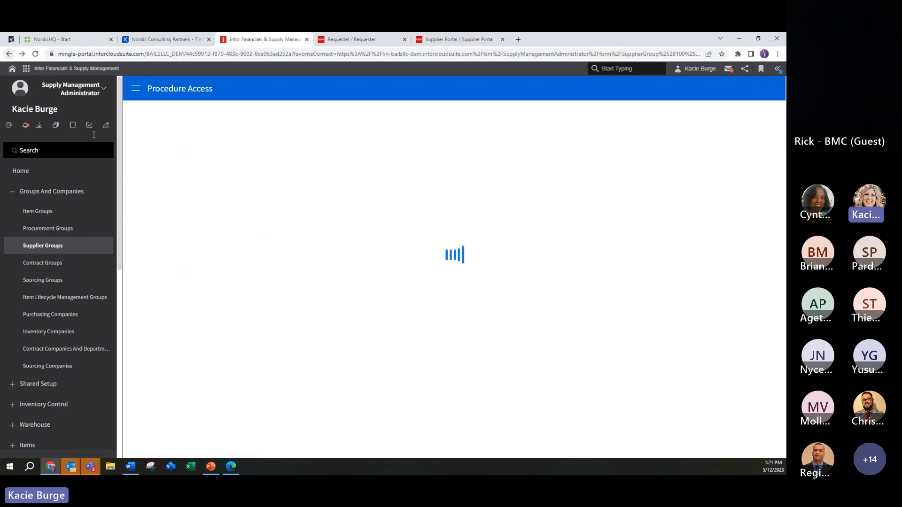
scroll(431, 334, "down", 3)
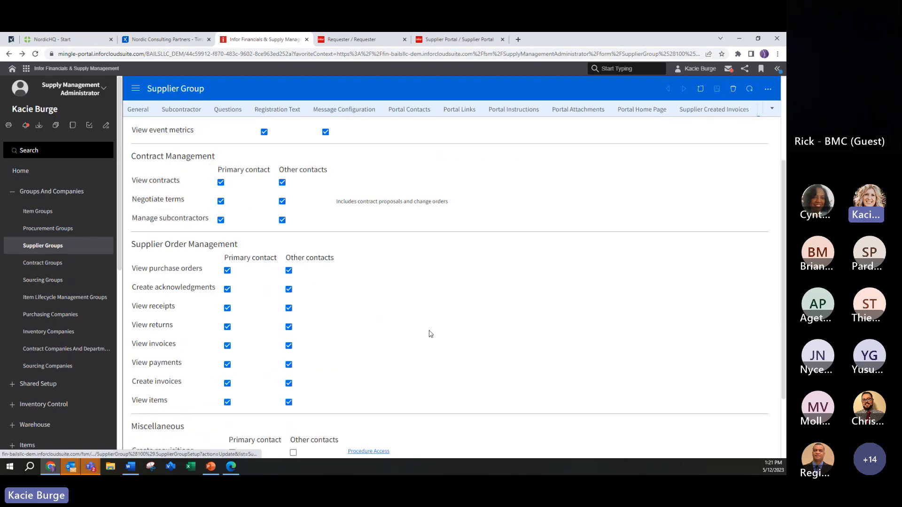
scroll(431, 335, "down", 2)
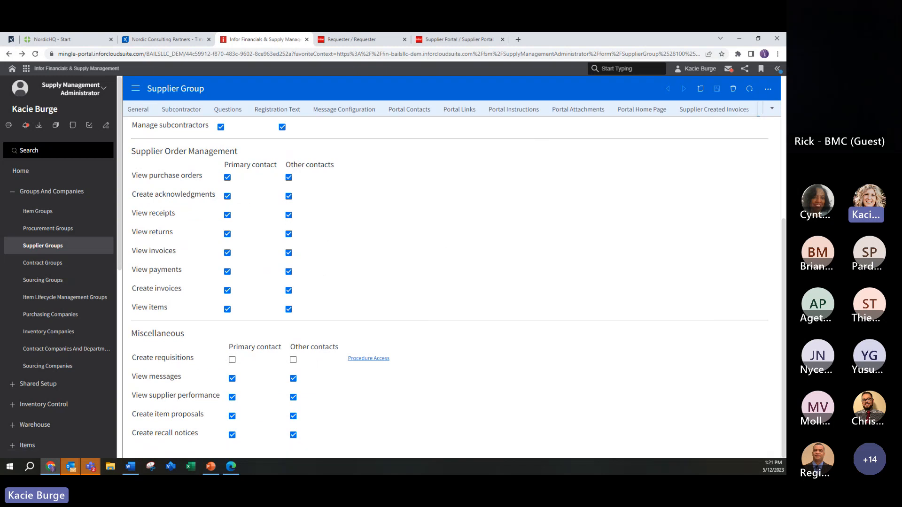
key("alt+Tab")
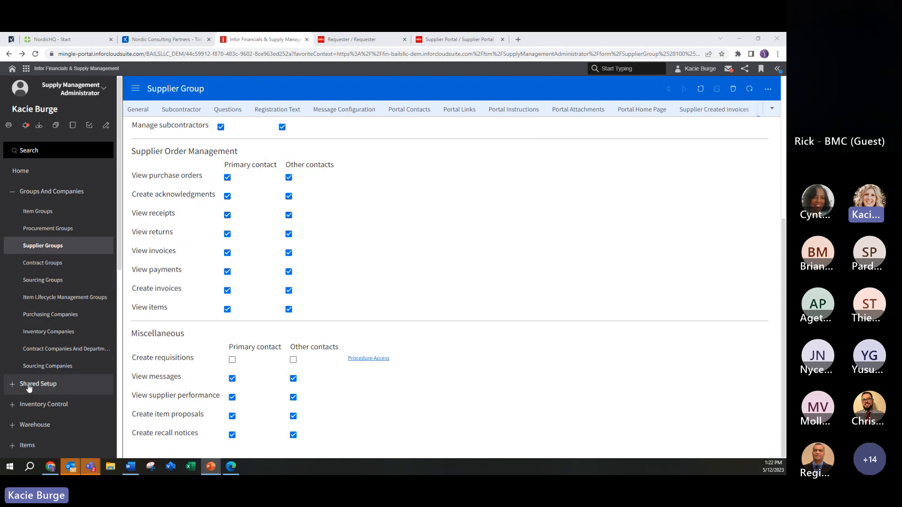
Step: Open the Supplier List of the Suppliers page under Shared Setup
left_click(14, 386)
left_click(14, 386)
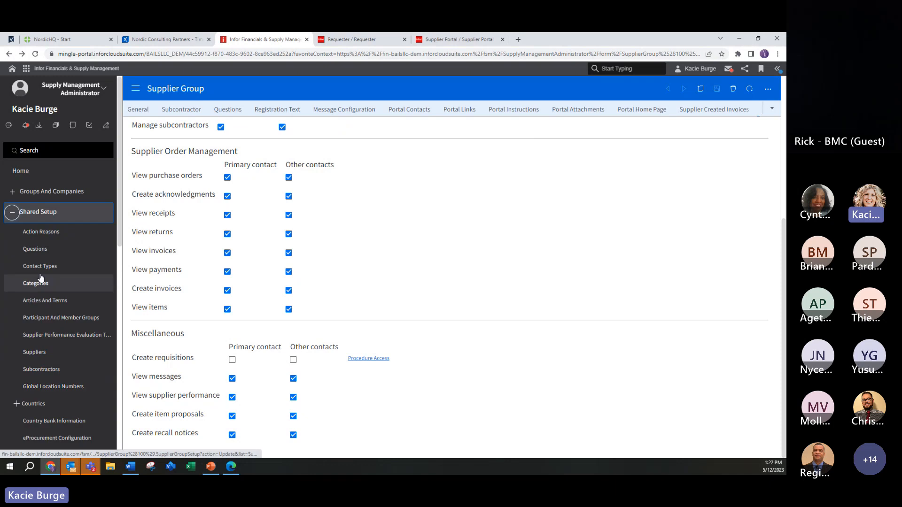
left_click(40, 357)
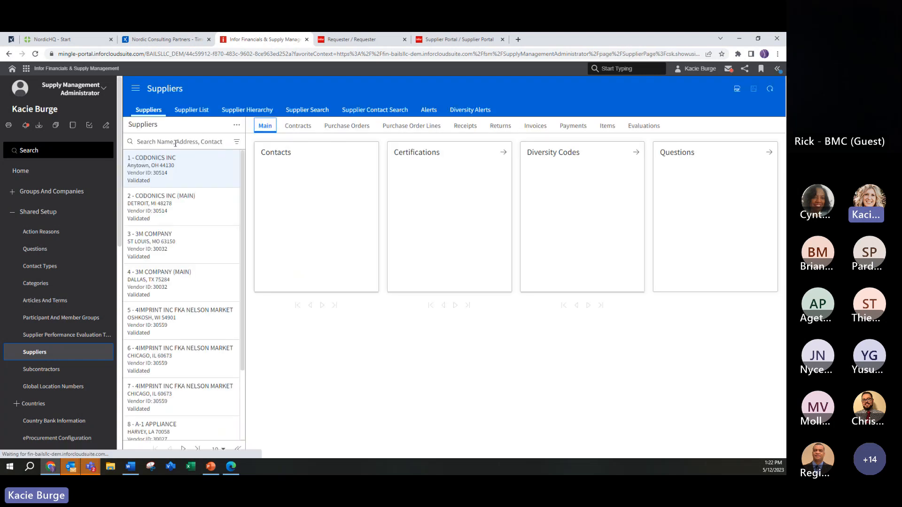
left_click(189, 111)
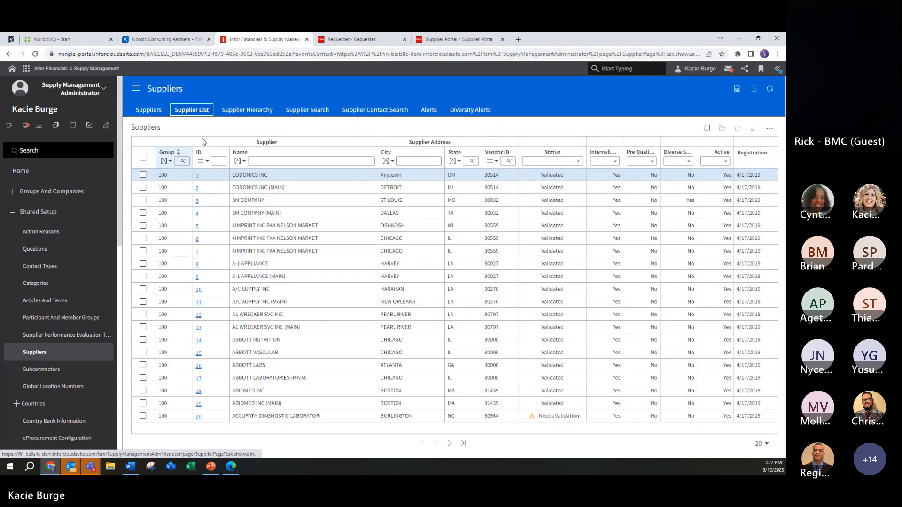
Step: Filter the supplier list by ID 1651 and open the record of Chris's Medical Supplies
left_click(219, 162)
type("166")
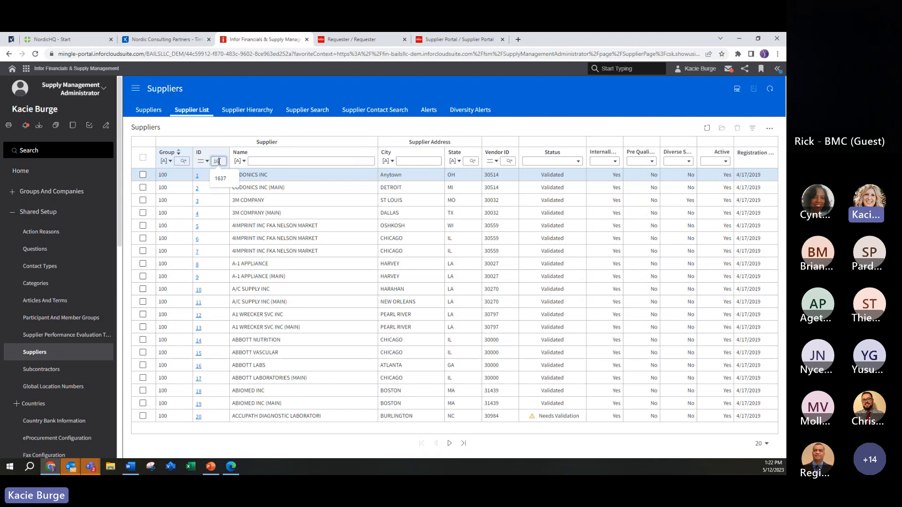
key("Return")
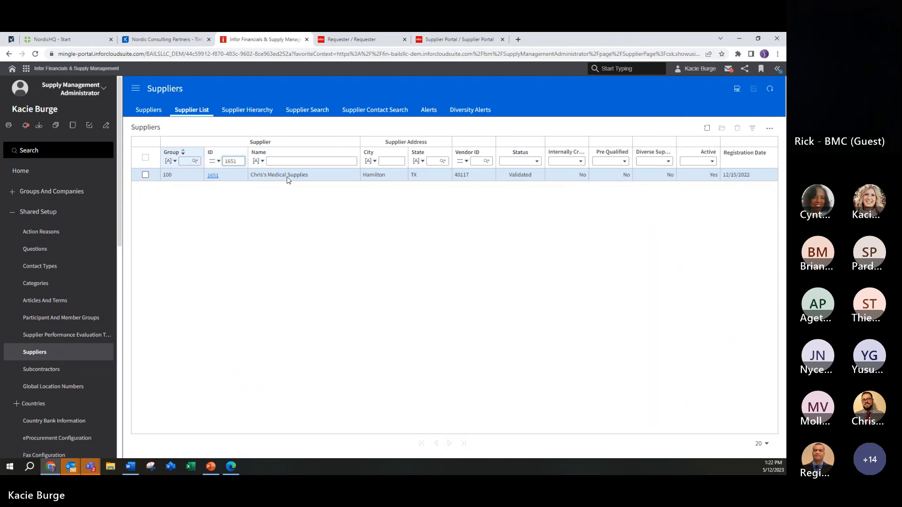
left_click(288, 177)
double_click(288, 177)
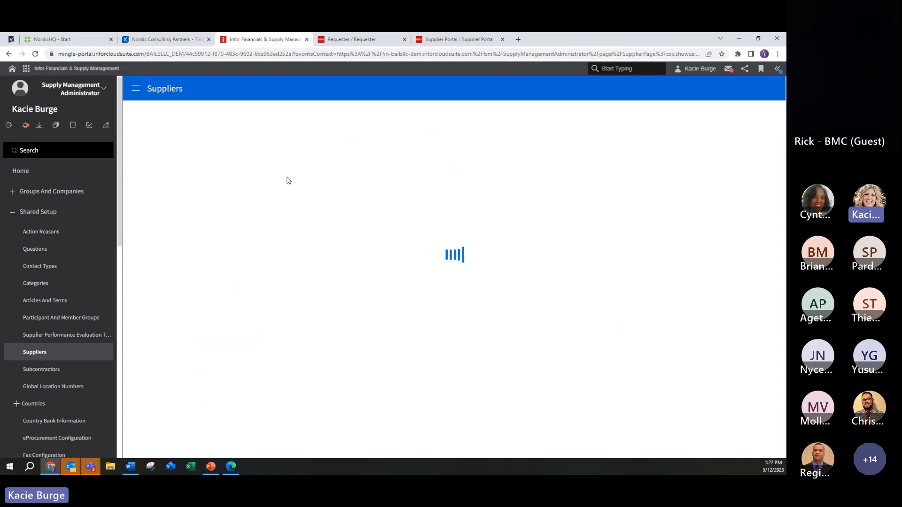
Step: Open the supplier's primary contact and give it portal access to create requisitions
left_click(246, 217)
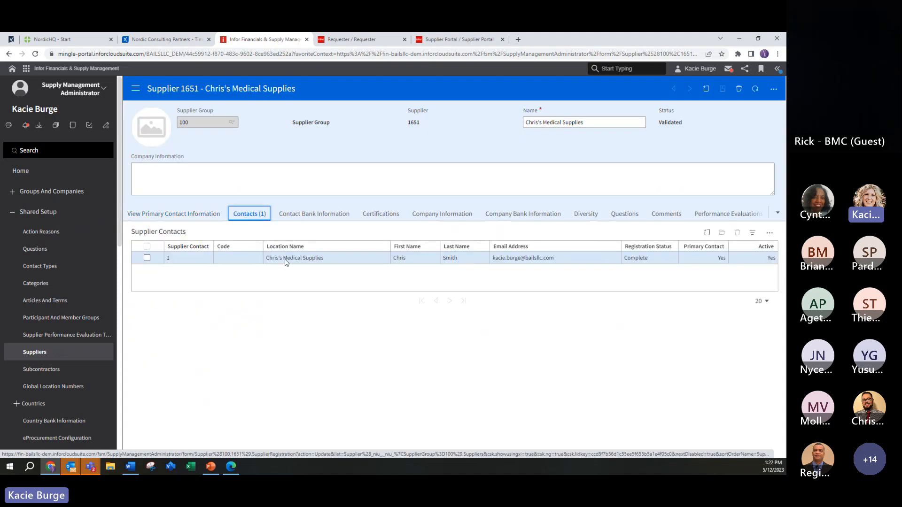
double_click(289, 260)
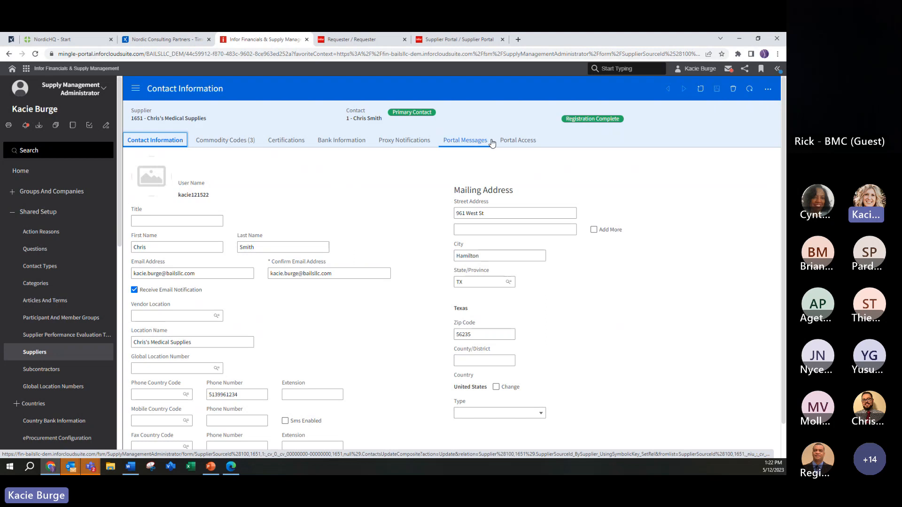
left_click(518, 142)
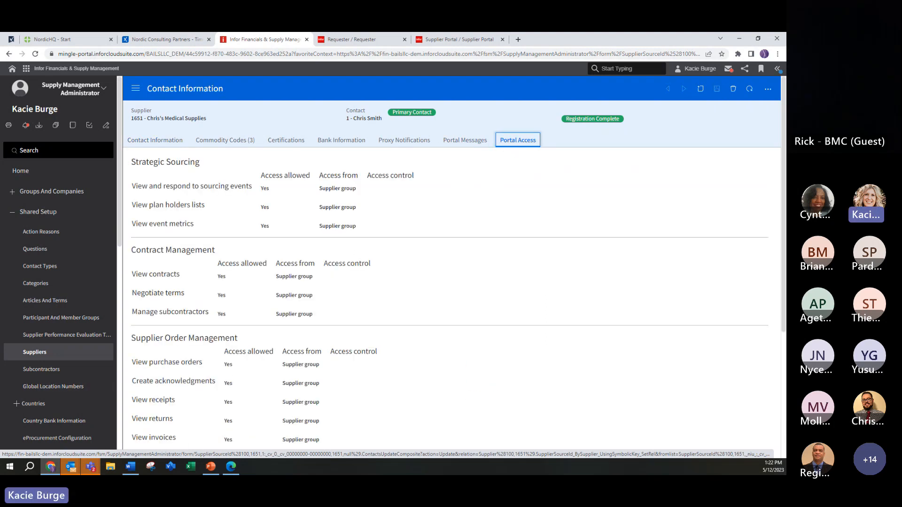
scroll(401, 355, "down", 4)
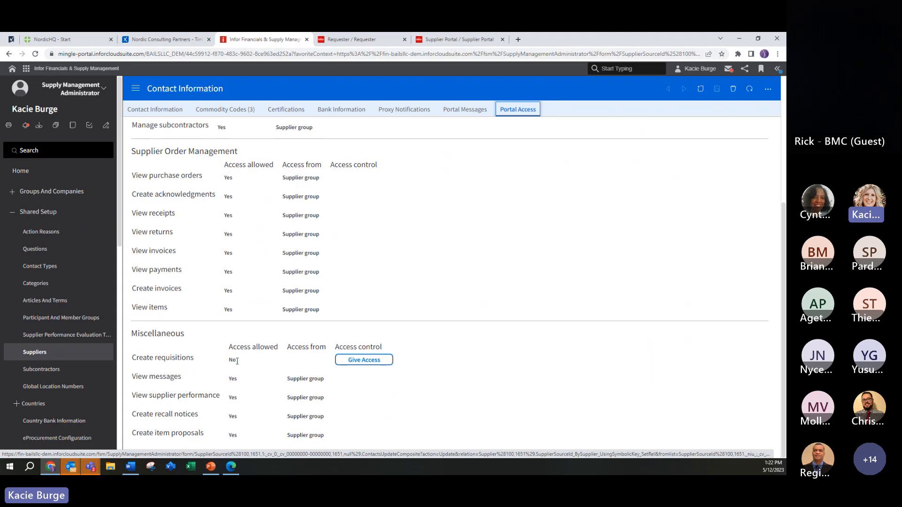
left_click(365, 361)
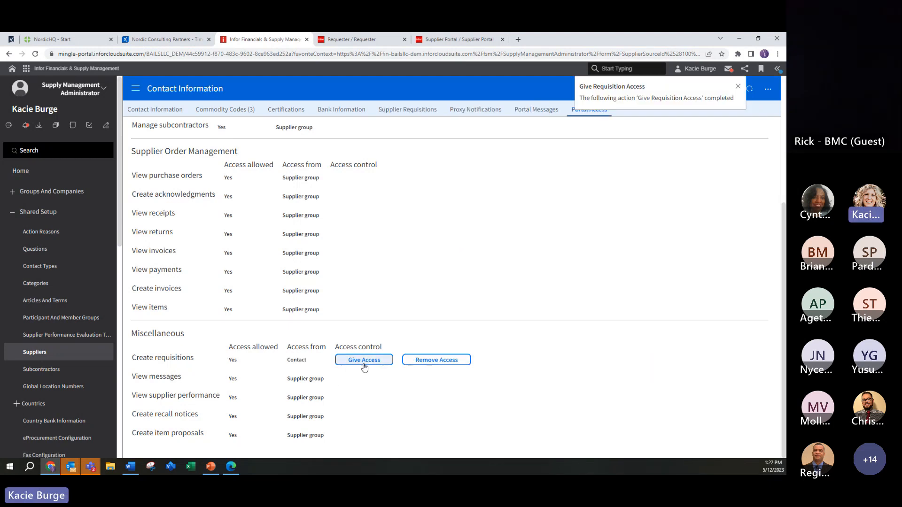
Step: Review the contact's Supplier Requisitions settings, including the available options for When Non Contract Items Exist
scroll(444, 188, "up", 4)
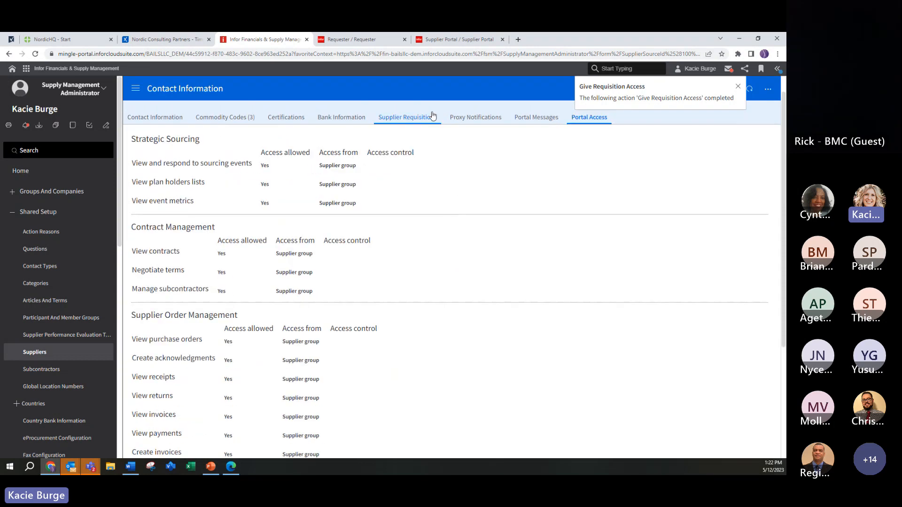
scroll(315, 114, "up", 1)
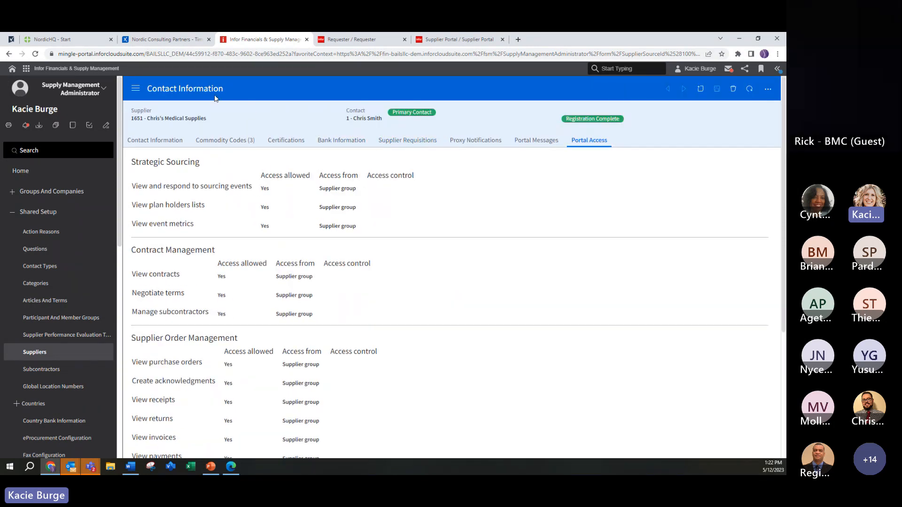
left_click(414, 144)
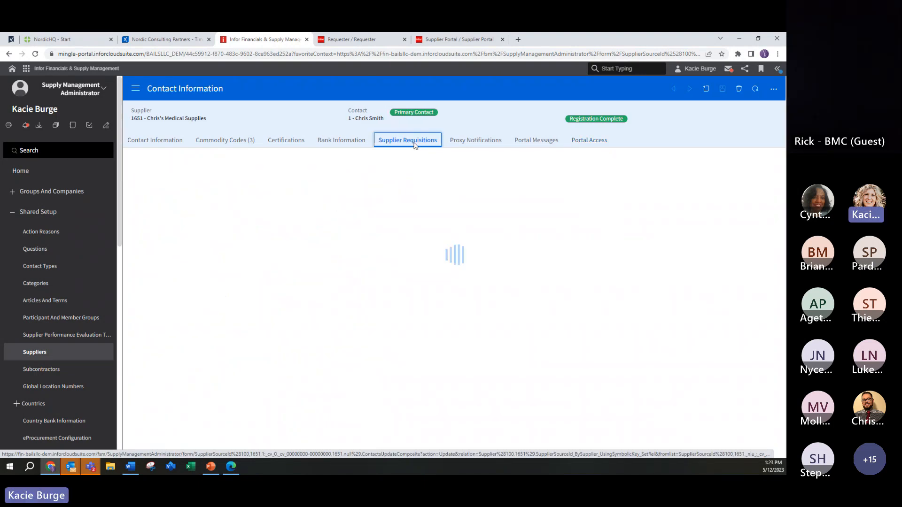
key("alt+Tab")
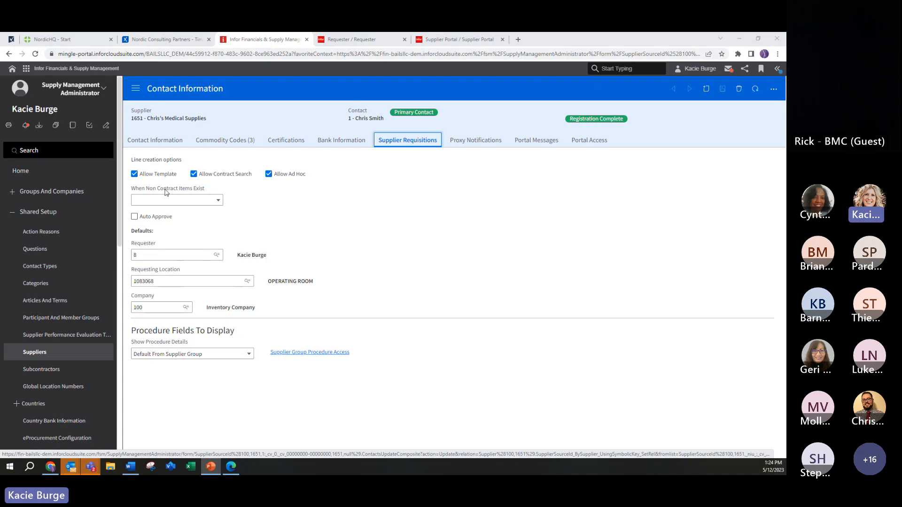
left_click(212, 202)
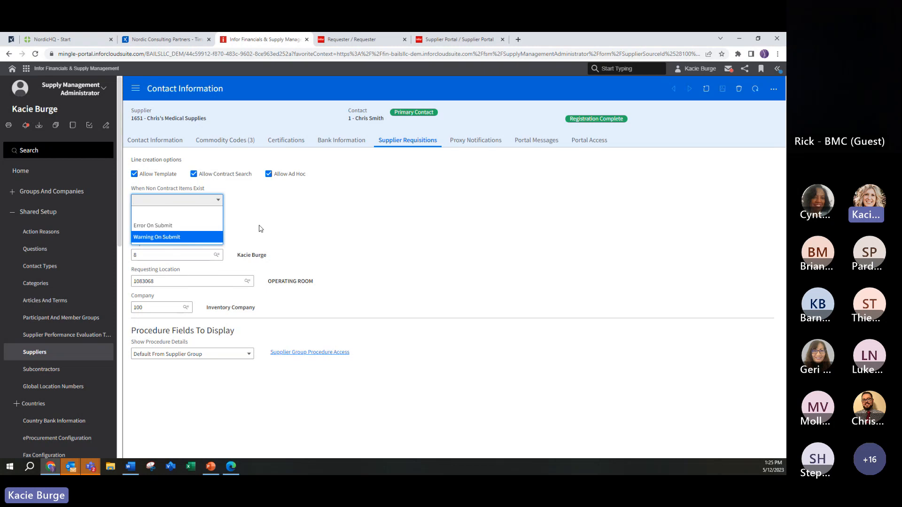
key("Escape")
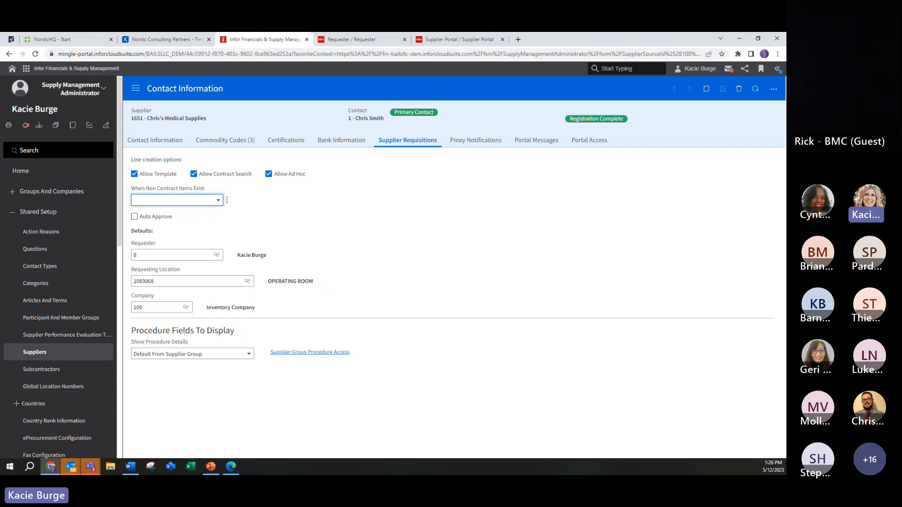
Step: Switch to the Supplier Portal and sign in with the supplier contact's user name and password
key("alt+Tab")
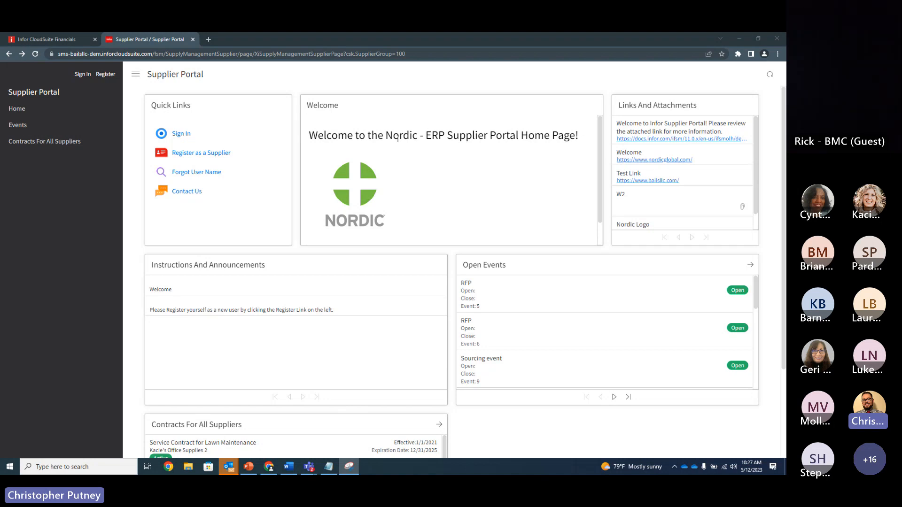
left_click(665, 327)
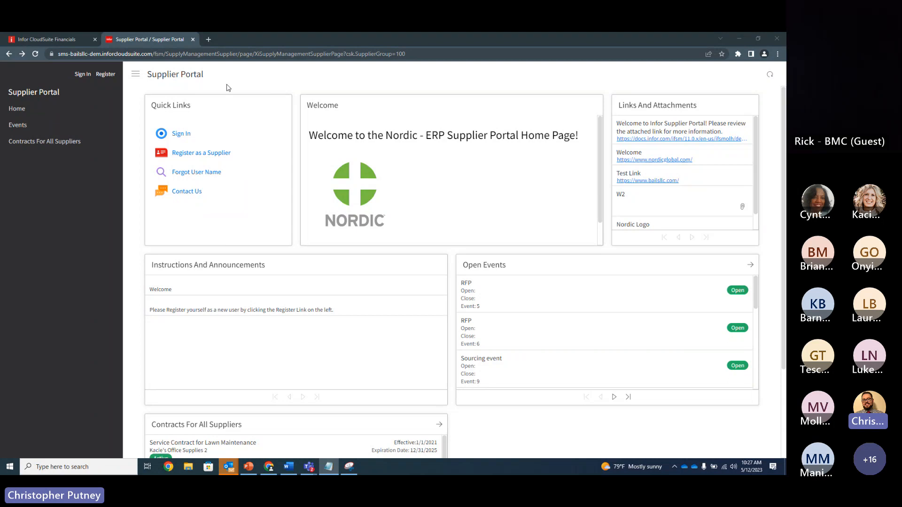
left_click(184, 138)
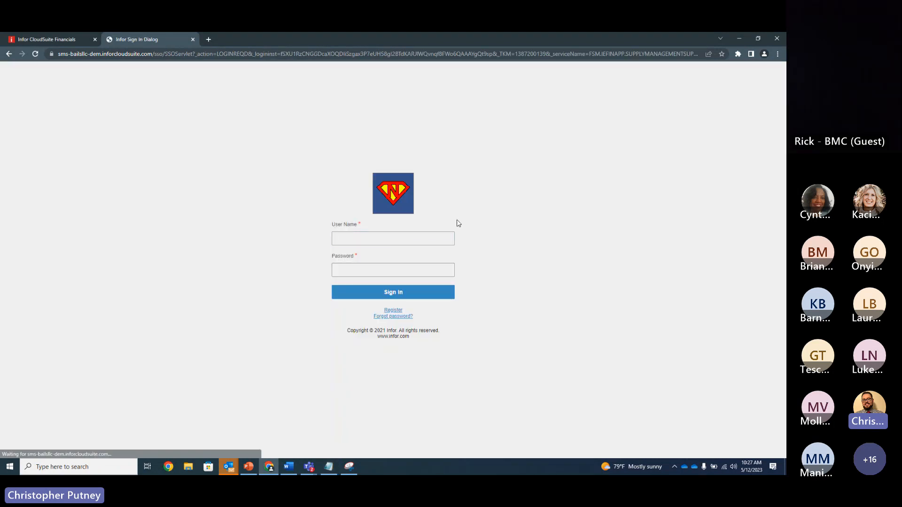
left_click(399, 241)
key("Tab")
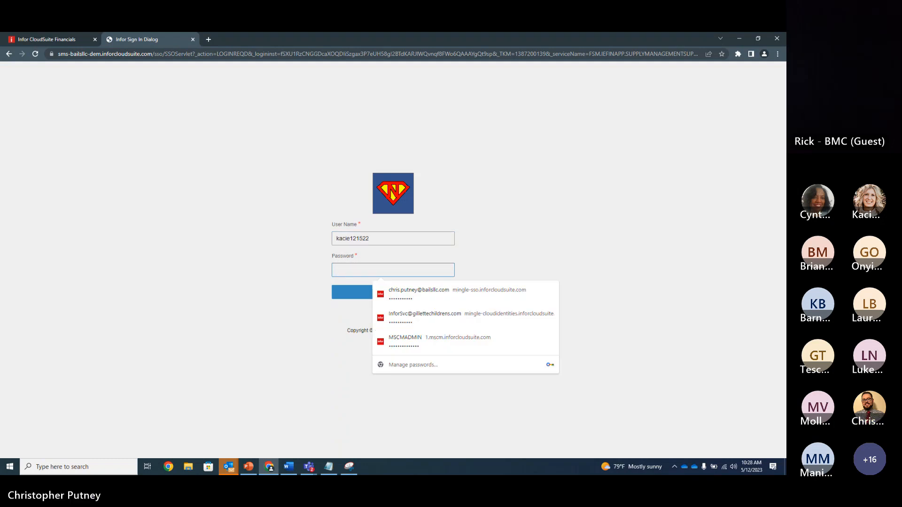
key("alt+Tab")
right_click(376, 270)
left_click(392, 317)
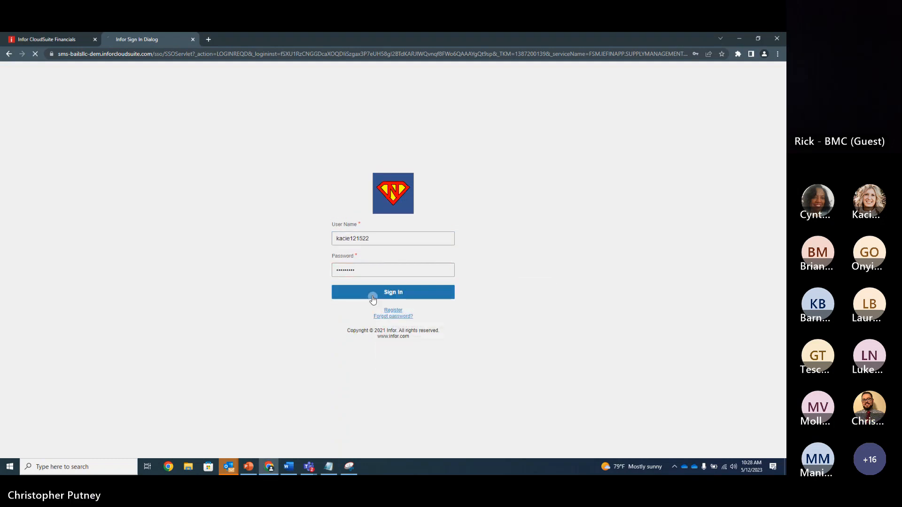
left_click(373, 296)
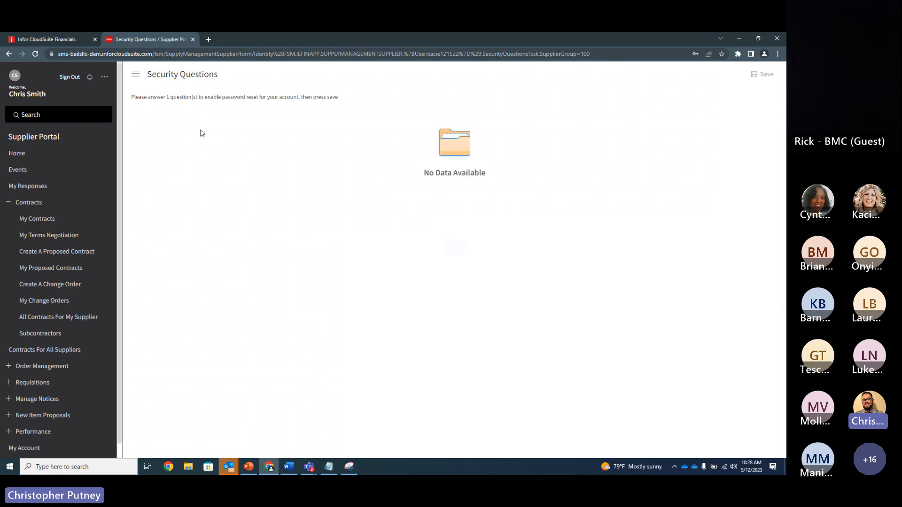
Step: Start a new supplier requisition and load the contact's default company, requesting location and reviewer by advancing past the Main page and returning
left_click(2, 206)
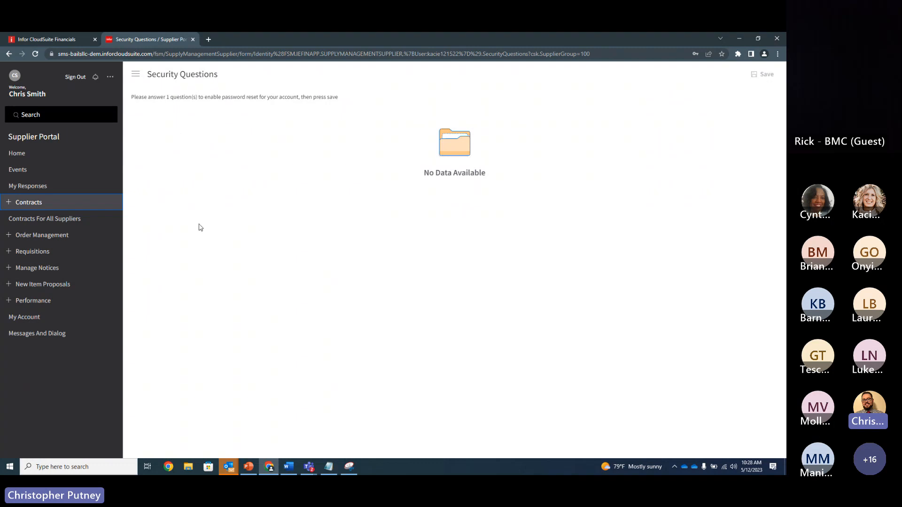
left_click(9, 252)
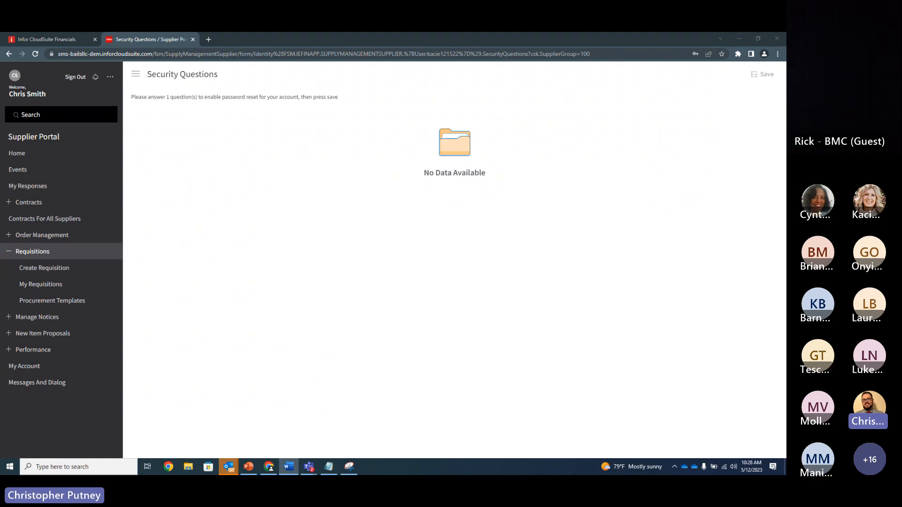
left_click(52, 271)
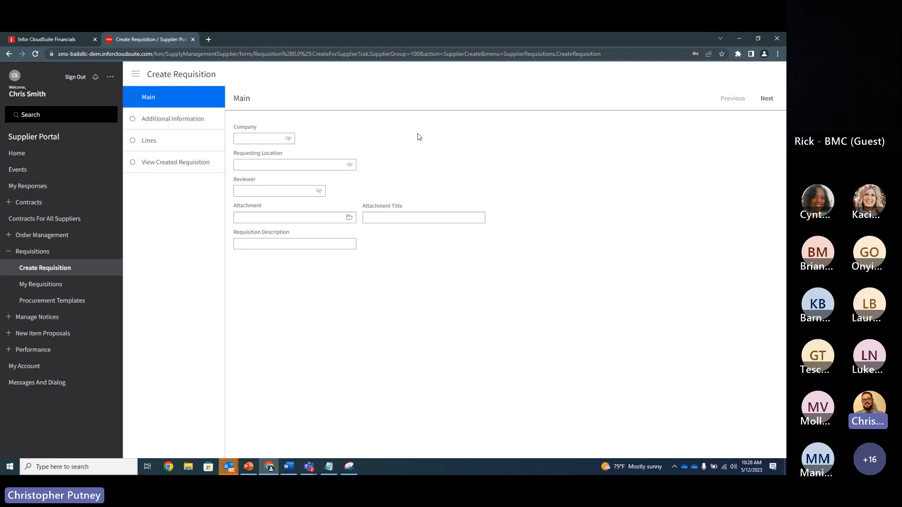
left_click(767, 98)
left_click(732, 99)
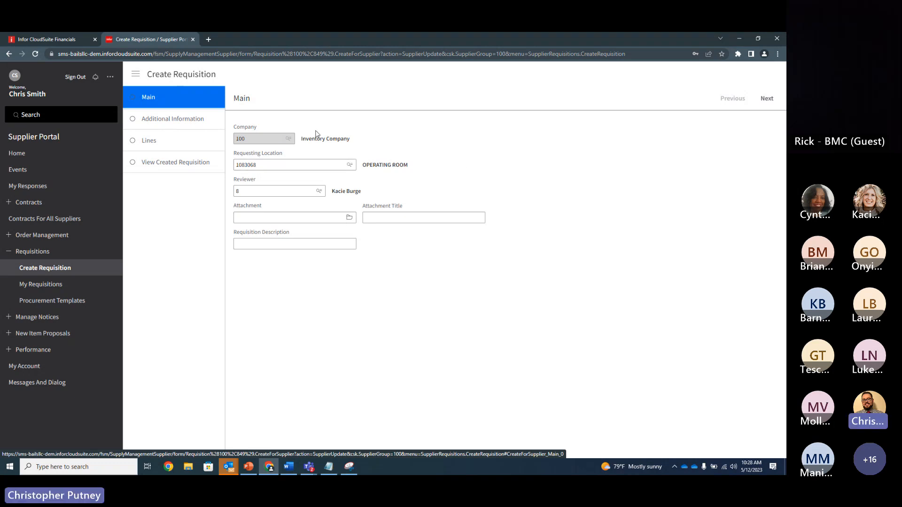
Step: Check the requisition's default reviewer and the patient procedure fields on Additional Information, and return to the Main page
left_click_drag(363, 192, 331, 191)
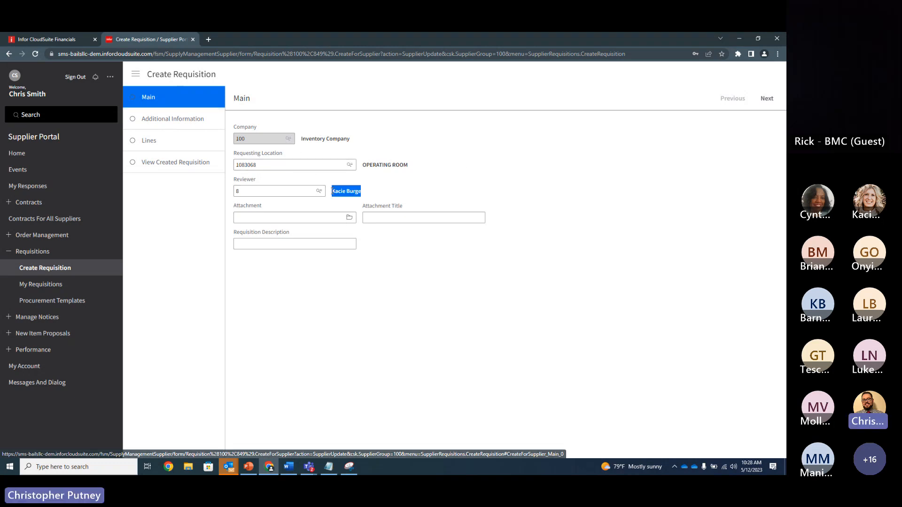
left_click(385, 190)
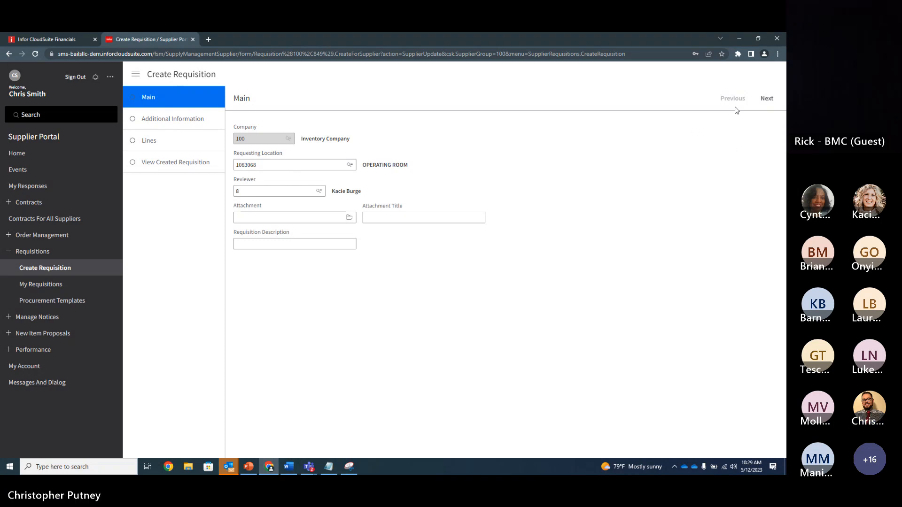
left_click(767, 98)
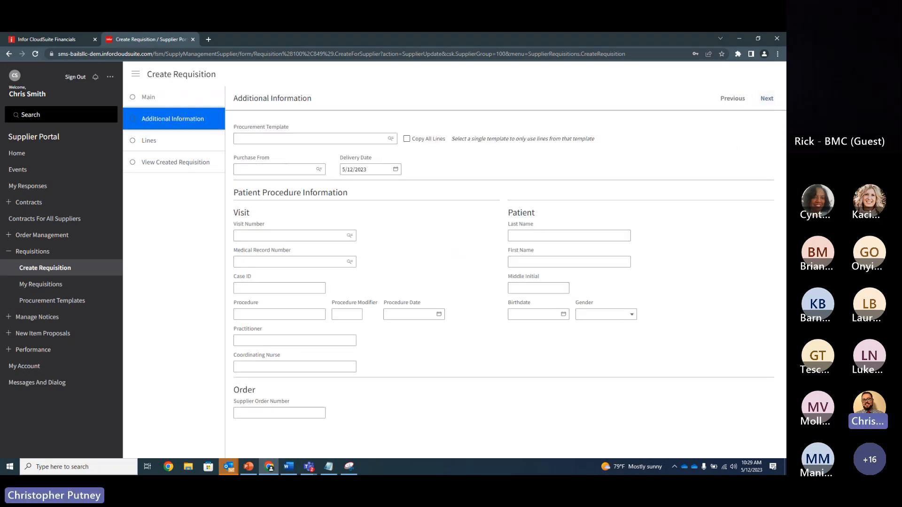
left_click(733, 98)
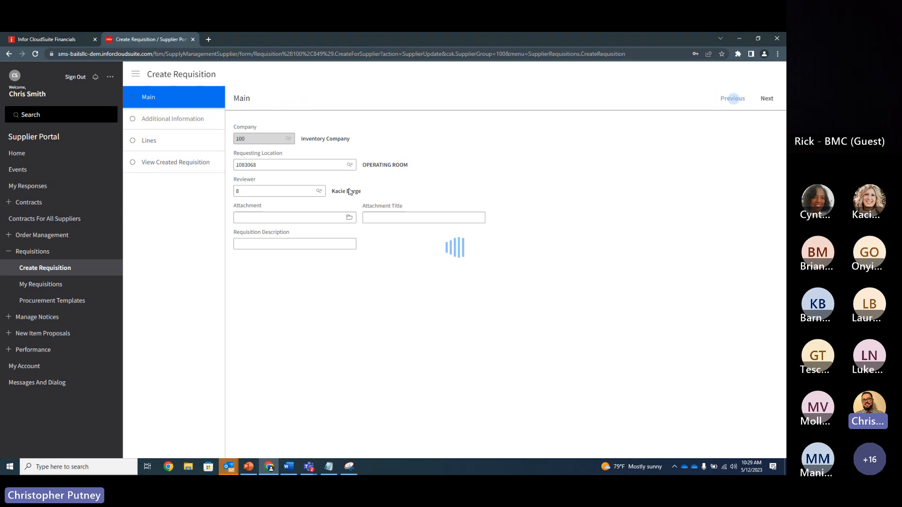
Step: Set the requisition description to "Surgical Case - Hip Replace"
left_click(256, 244)
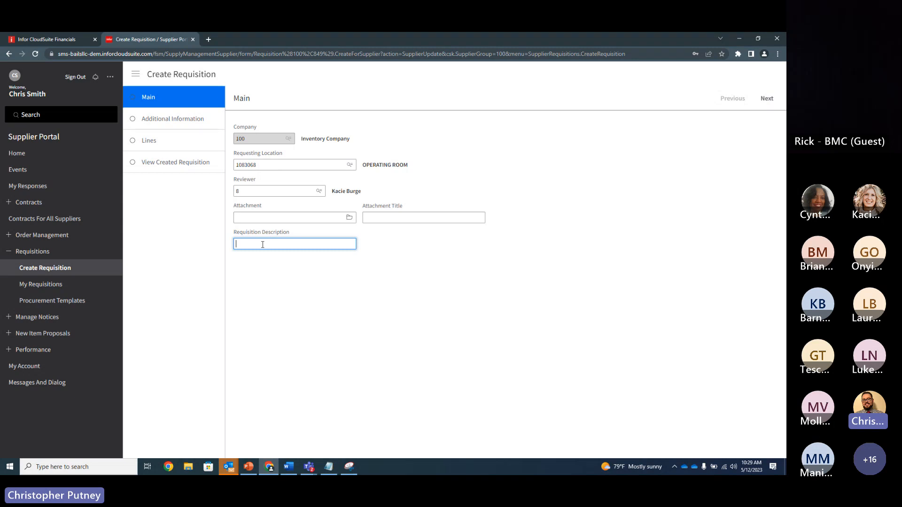
type("Surgical Ca")
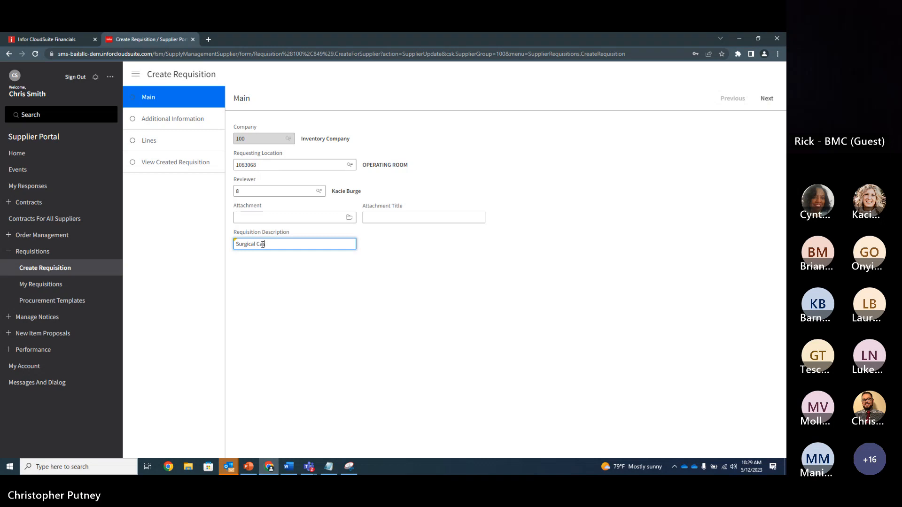
type("se - Hip RE")
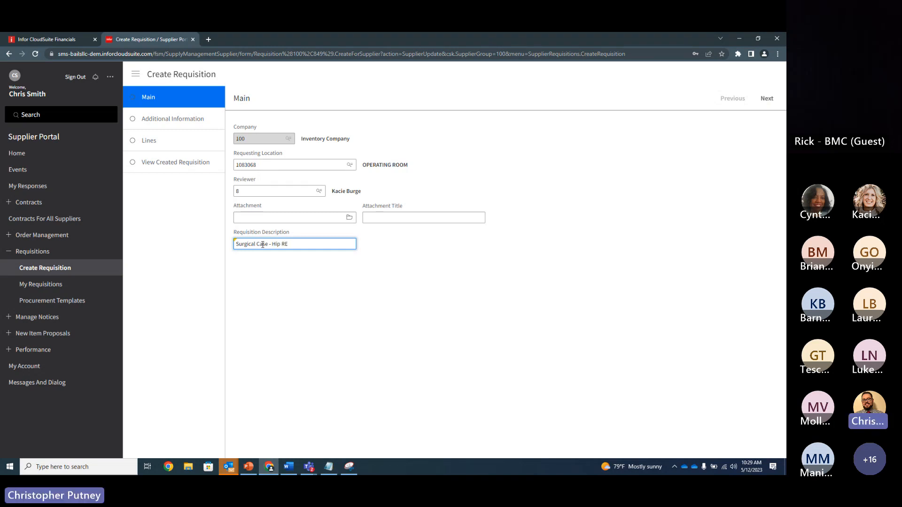
type("plaplaceme")
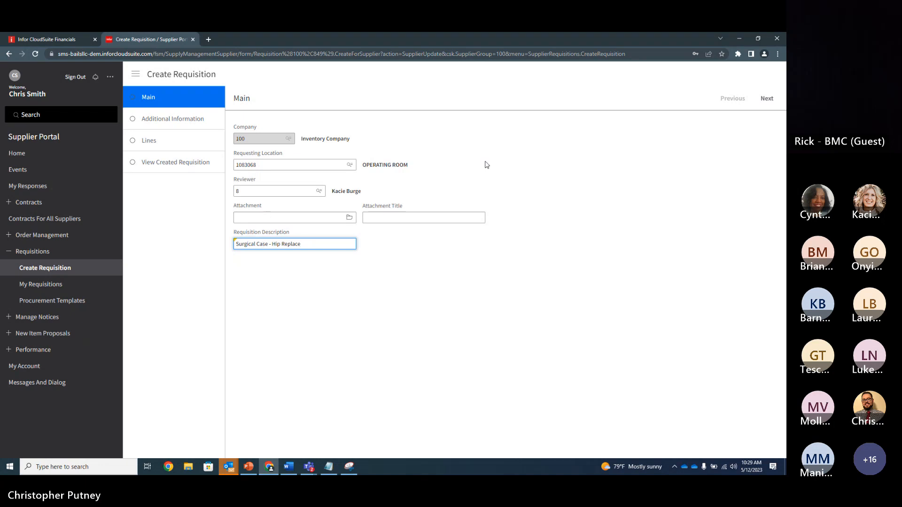
Step: Advance to Additional Information and look up the available procurement templates without selecting one
left_click(659, 161)
left_click(767, 100)
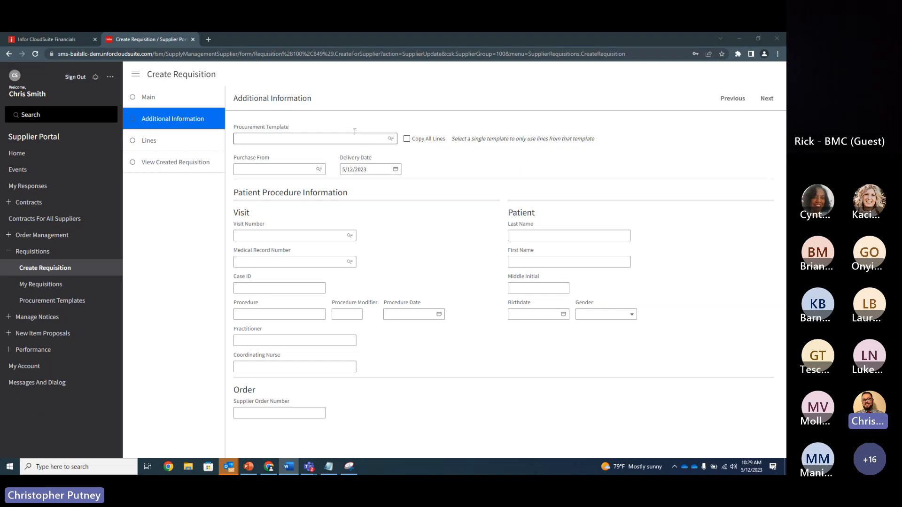
left_click_drag(289, 127, 257, 127)
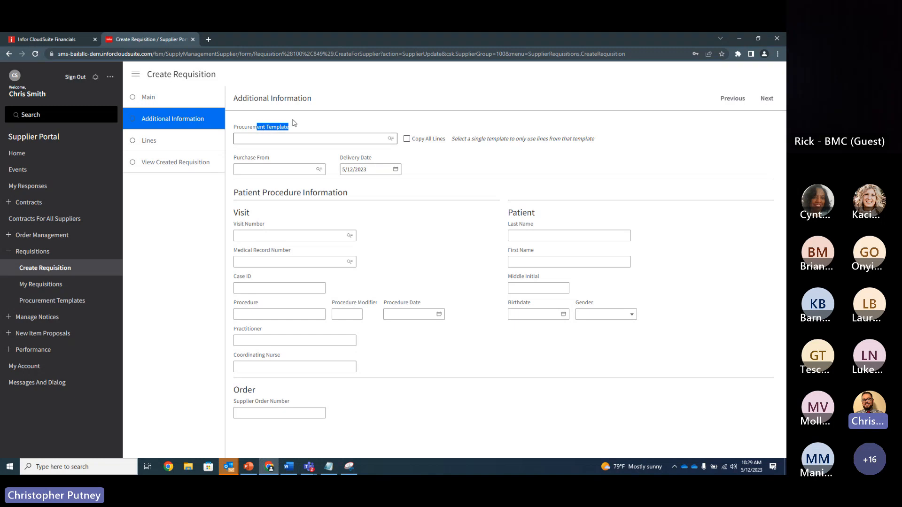
left_click(315, 127)
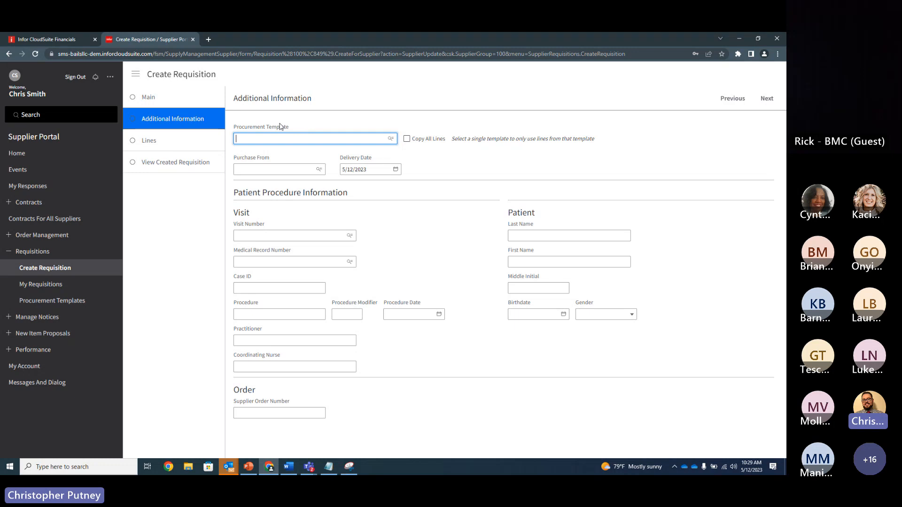
left_click(391, 139)
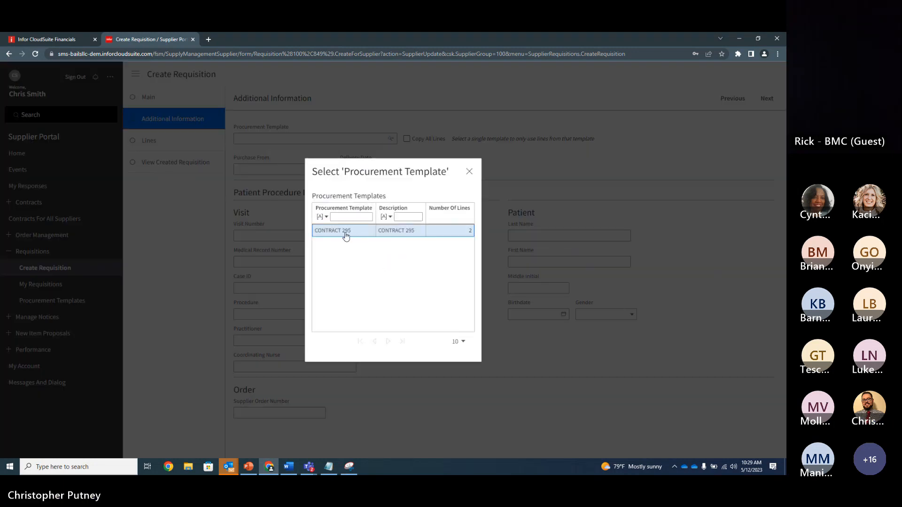
left_click(469, 172)
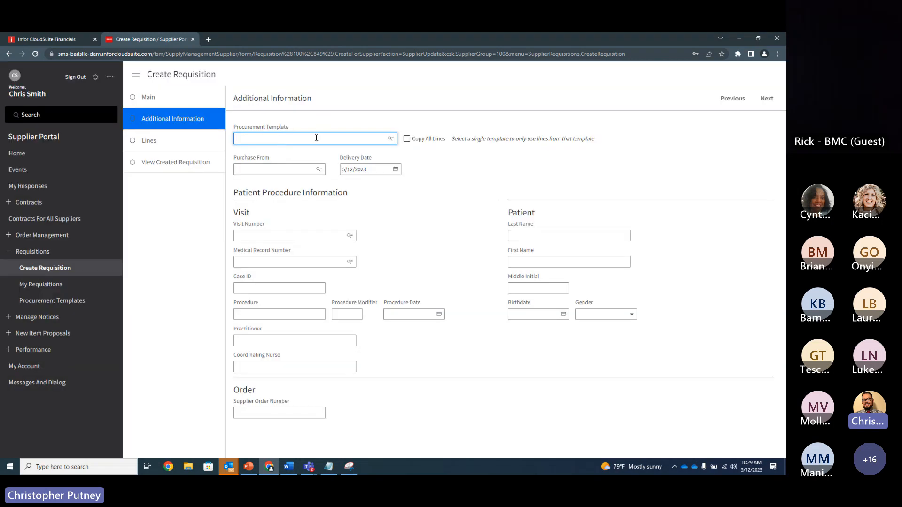
left_click(435, 154)
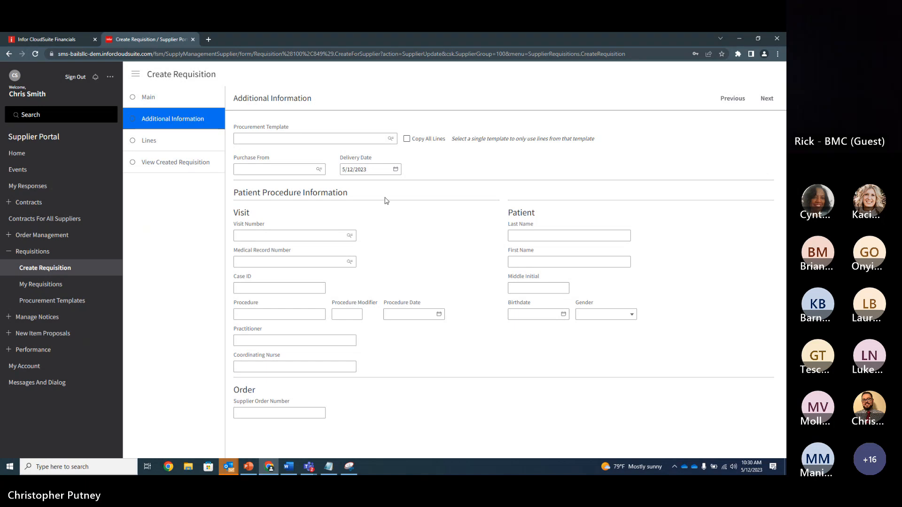
left_click_drag(353, 193, 322, 192)
left_click(250, 197)
left_click(364, 210)
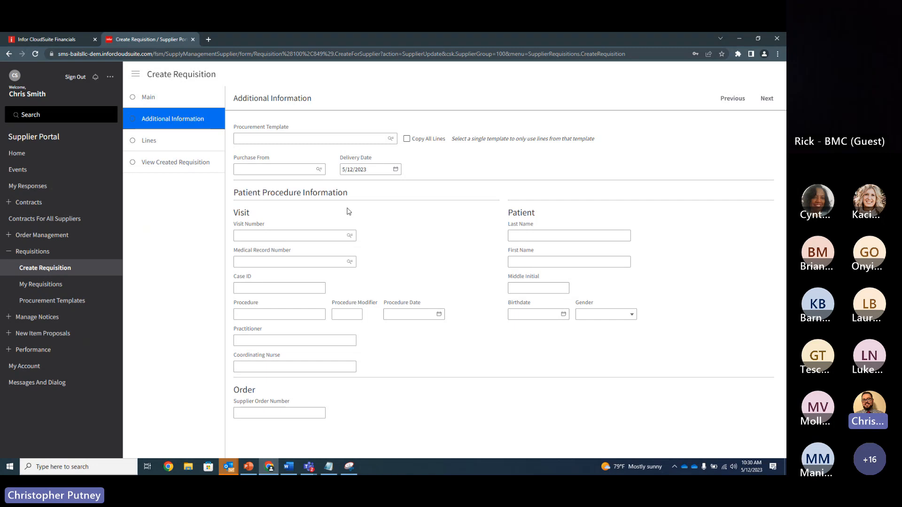
left_click(273, 224)
left_click(276, 214)
Step: Enter the visit number and the patient's medical record number in the visit information
left_click(276, 234)
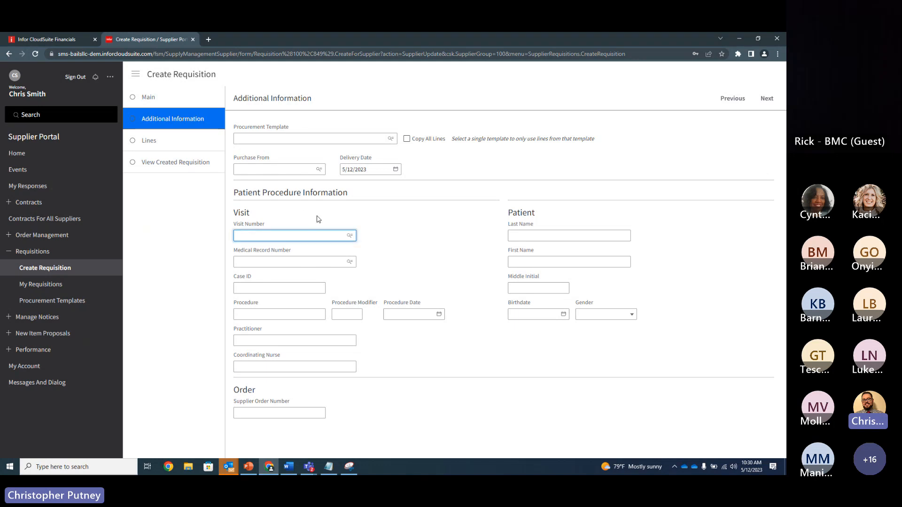
left_click(317, 217)
left_click(279, 235)
left_click(282, 235)
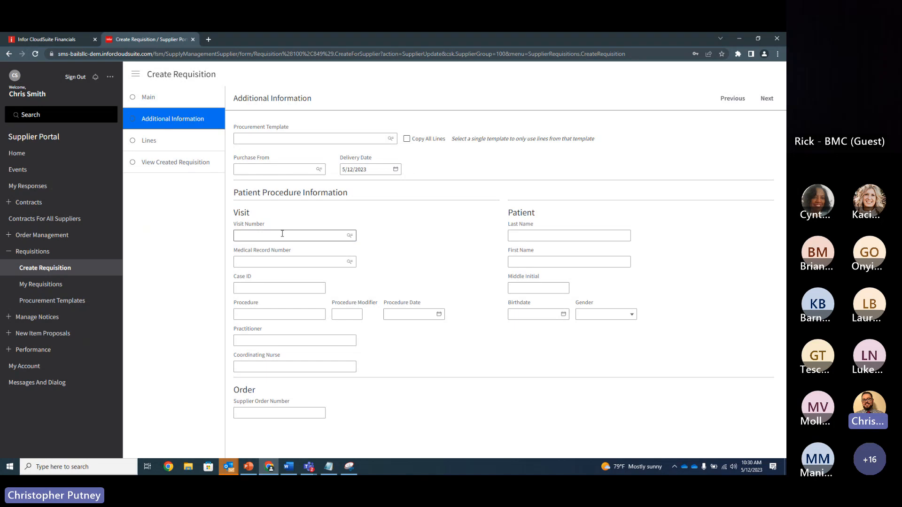
type("1234")
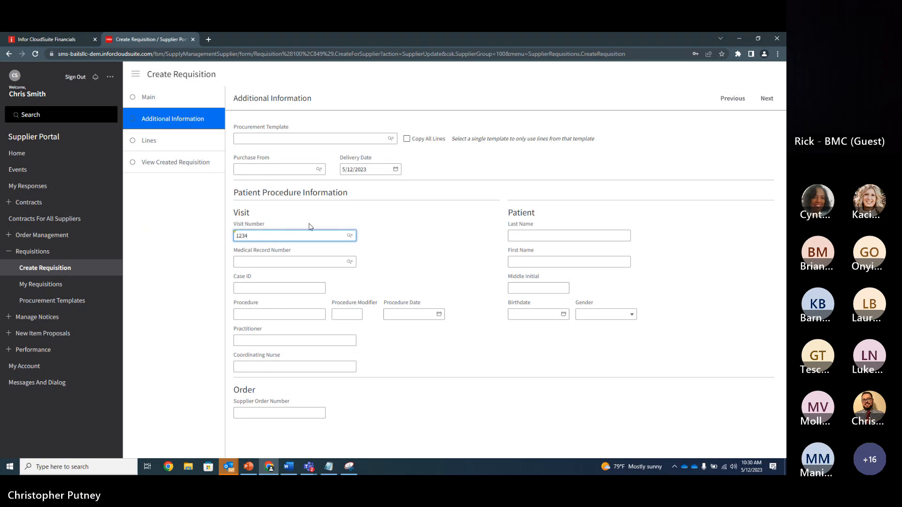
left_click(311, 260)
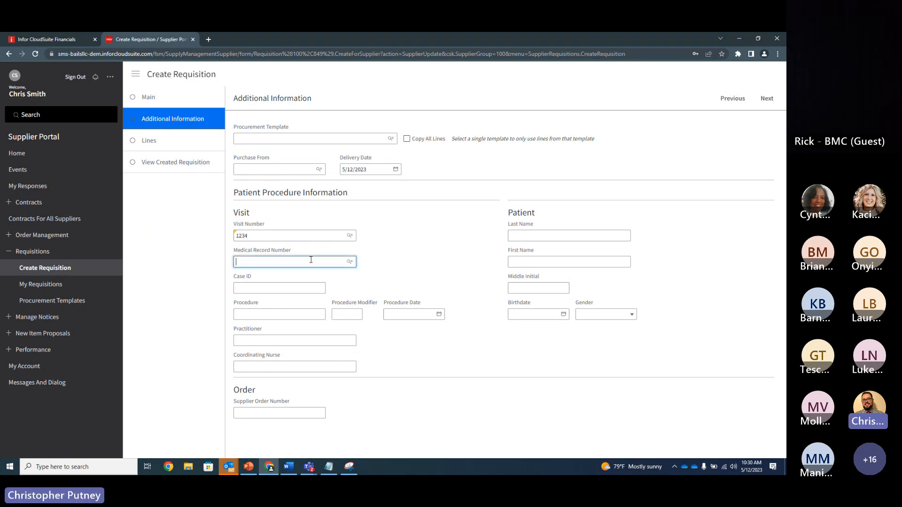
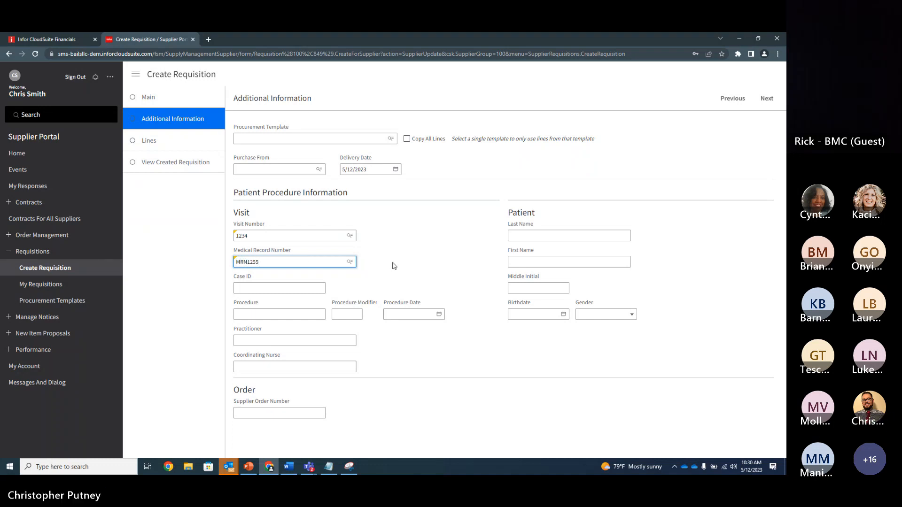
Step: Fill in the patient's last name and first name
left_click(517, 235)
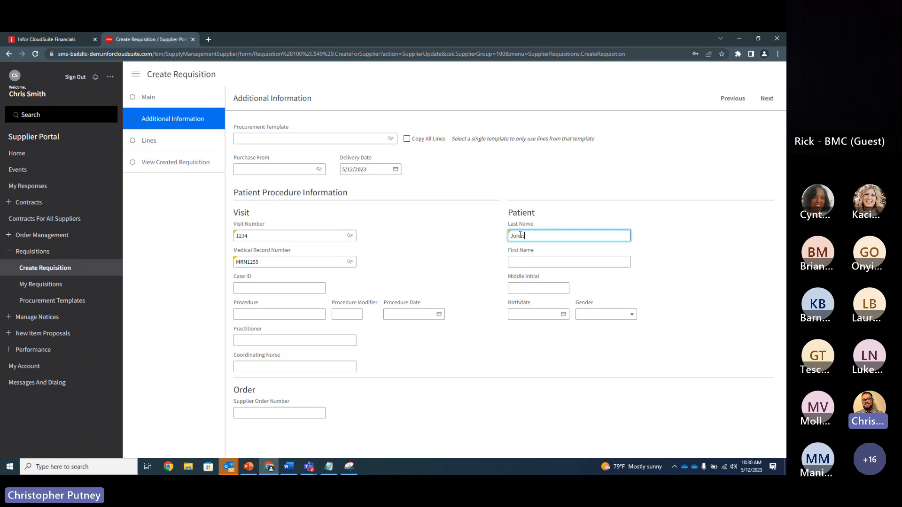
left_click(516, 261)
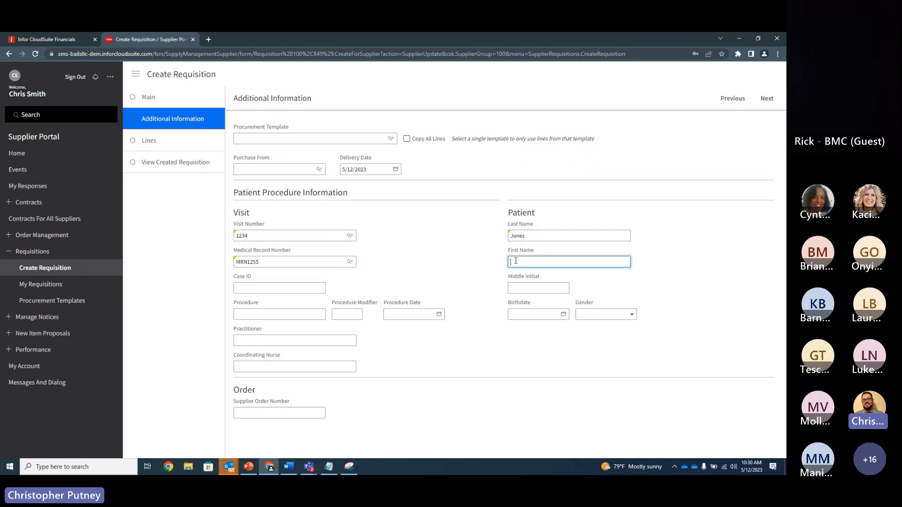
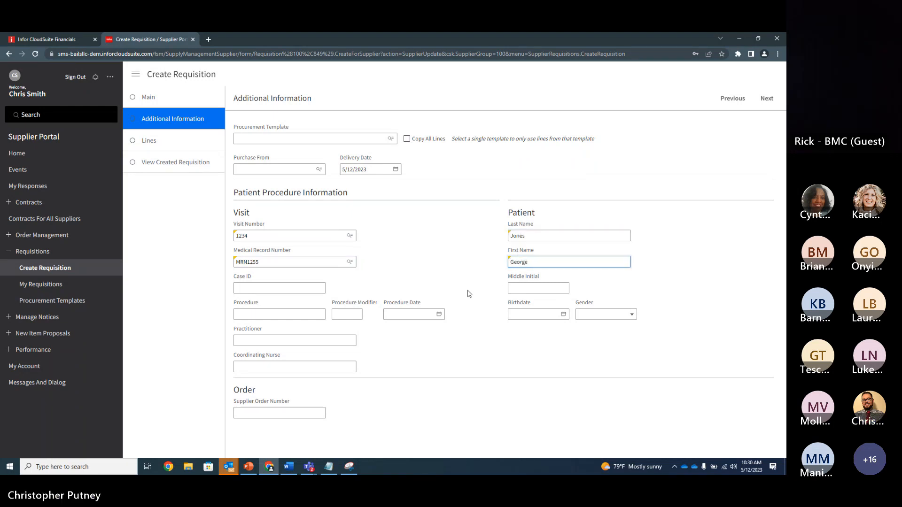
Step: Enter the patient's birthdate and set the gender to Male
left_click(564, 314)
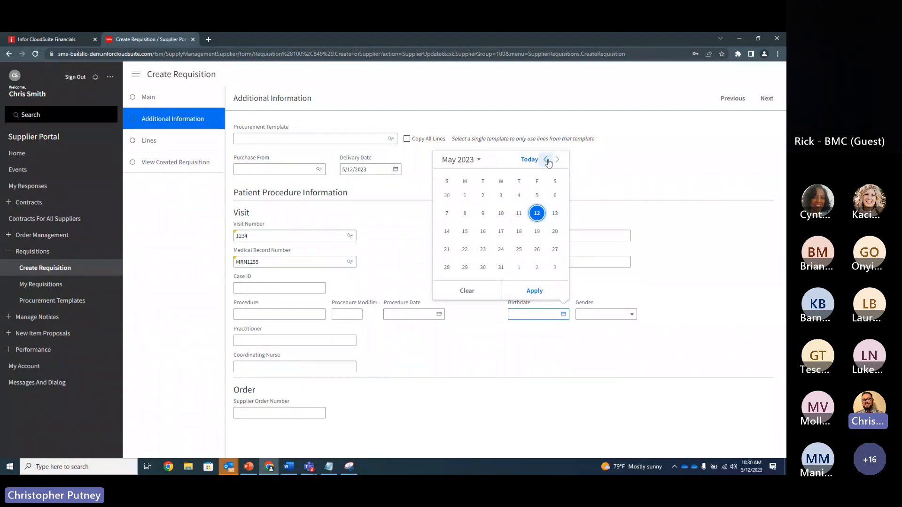
left_click(528, 328)
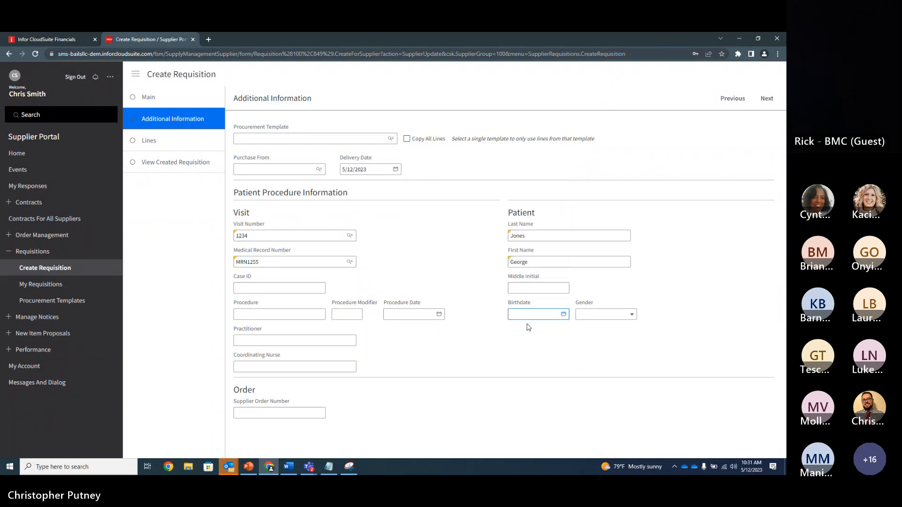
left_click(610, 319)
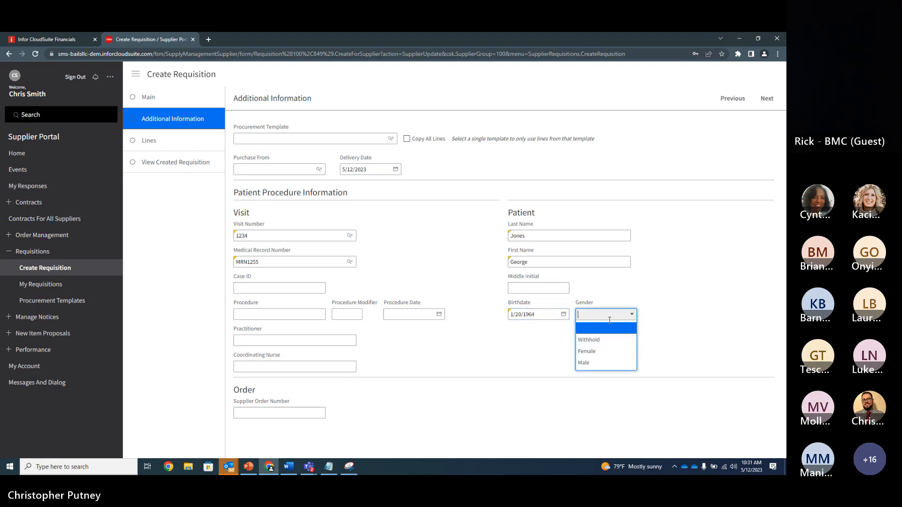
left_click(587, 363)
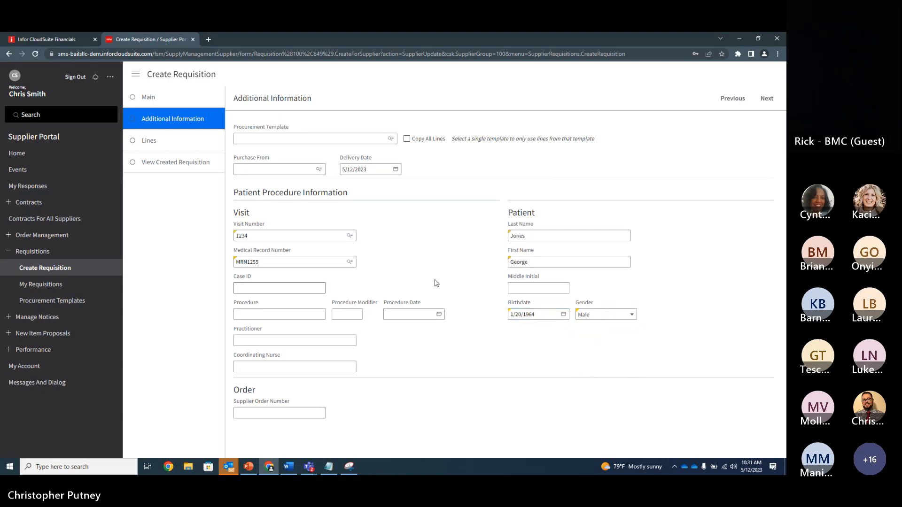
Step: Set the procedure to HIP REPLACE and enter the names of the practitioner and the coordinating nurse
left_click(294, 316)
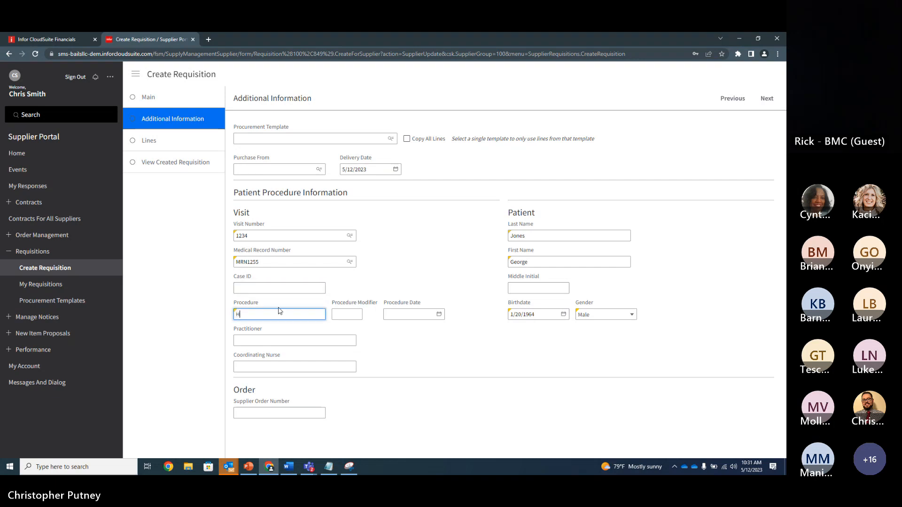
type("HIP REPLACE")
left_click(266, 342)
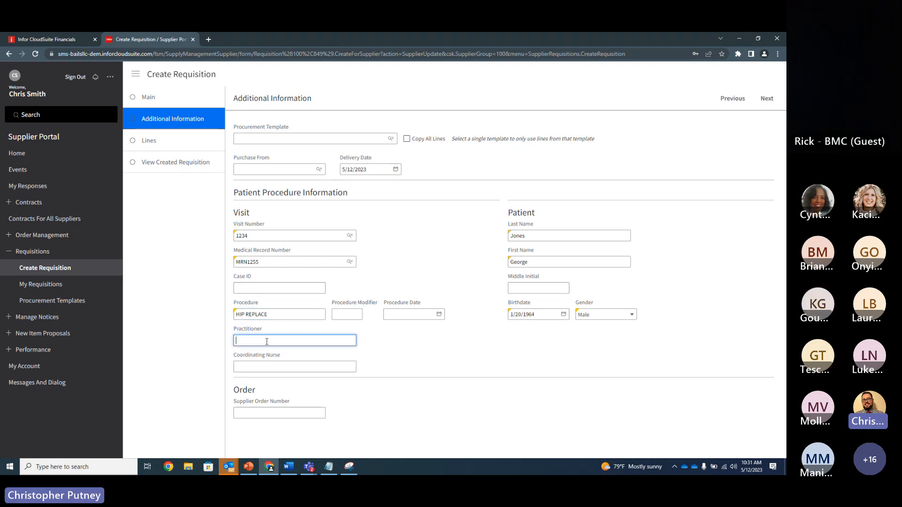
type("D")
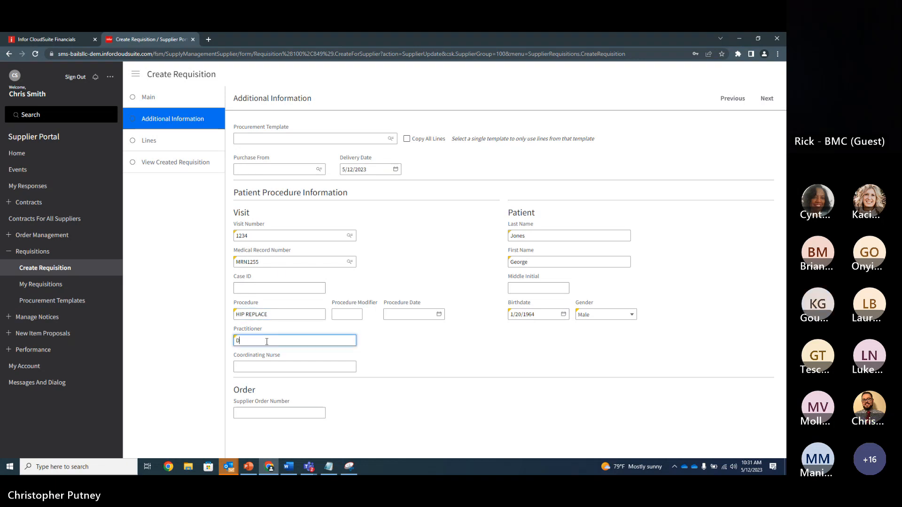
type("R. BURGE")
key("Tab")
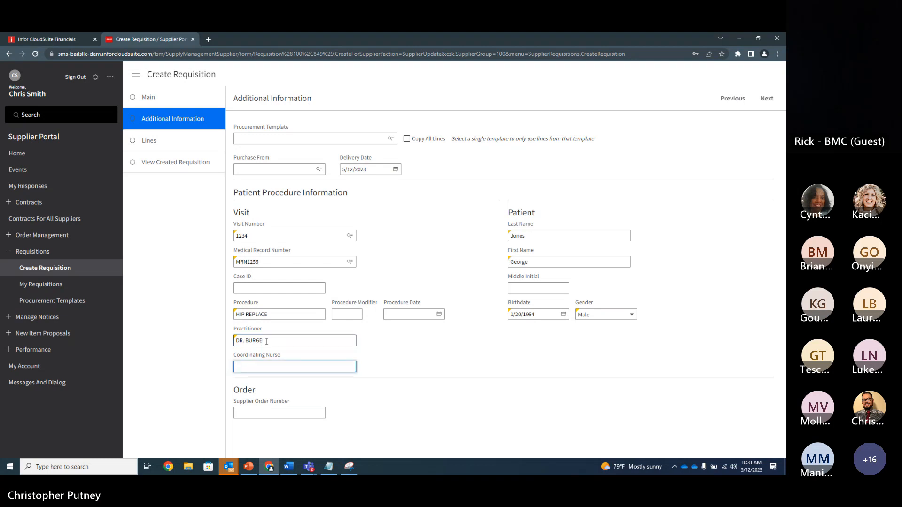
left_click(426, 410)
Step: Enter the supplier order number and advance to the requisition's Lines page
key("alt+Tab")
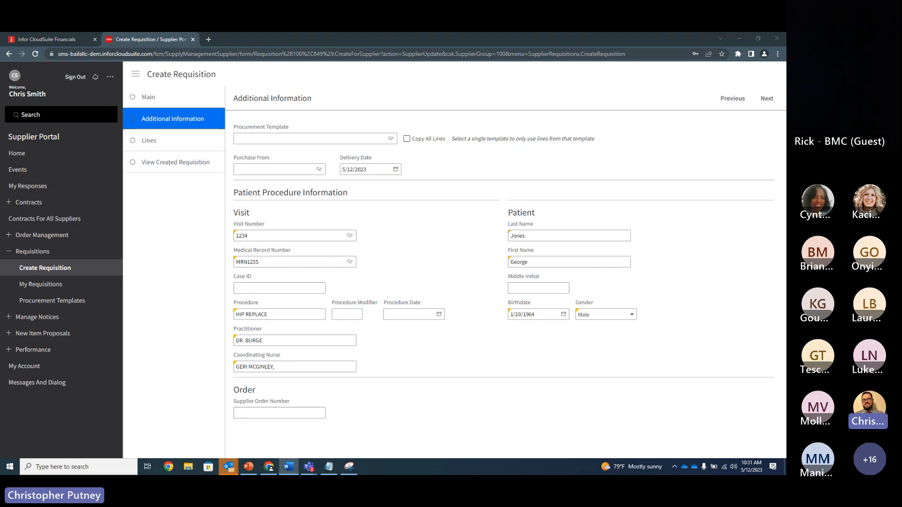
left_click(285, 412)
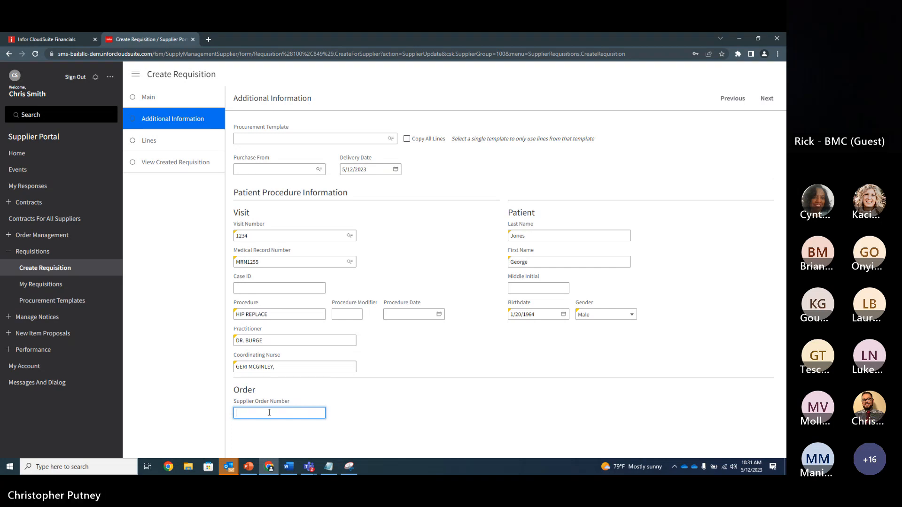
type("5401-2")
left_click(484, 389)
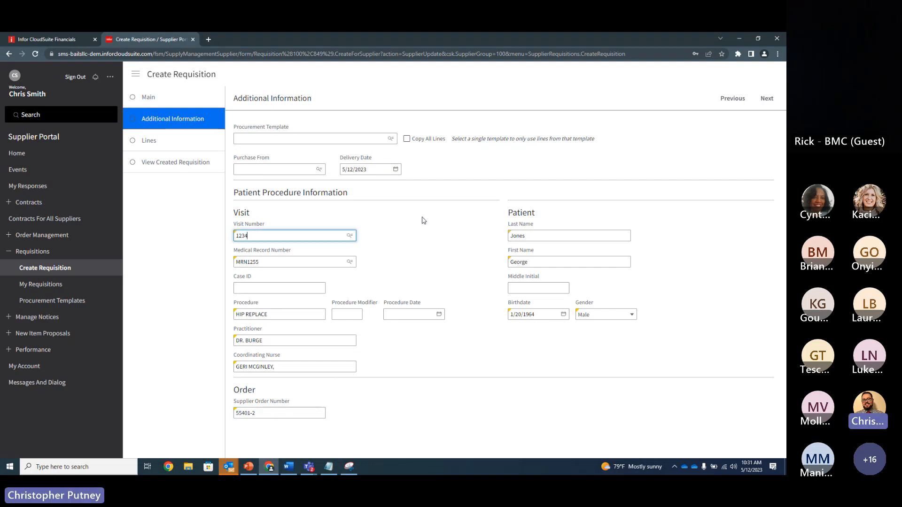
left_click(655, 152)
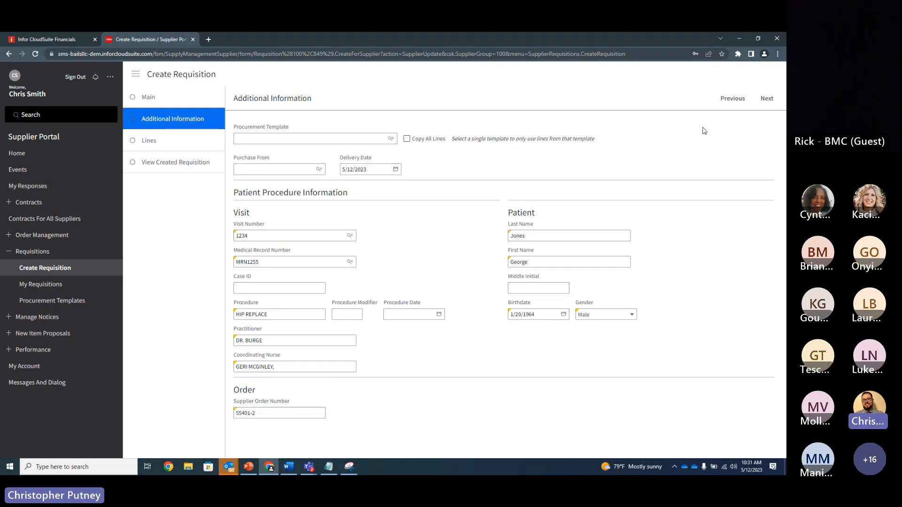
left_click(768, 98)
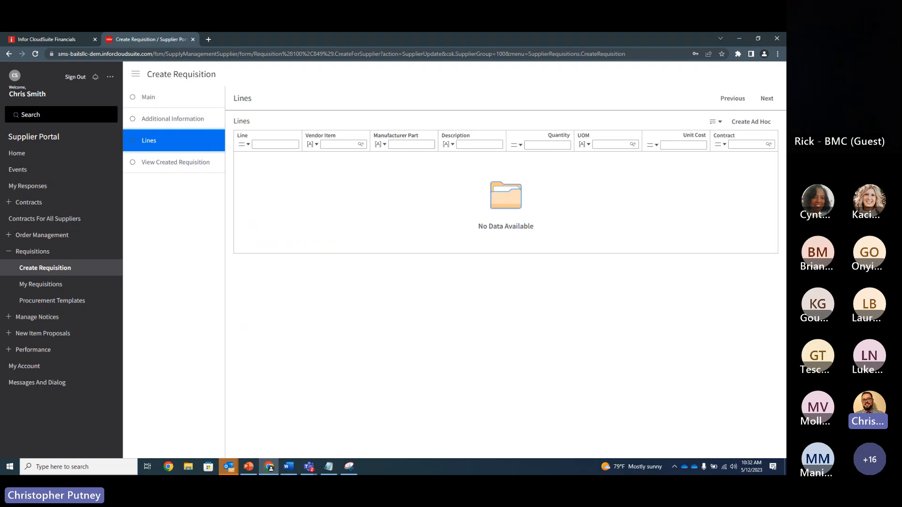
left_click(715, 121)
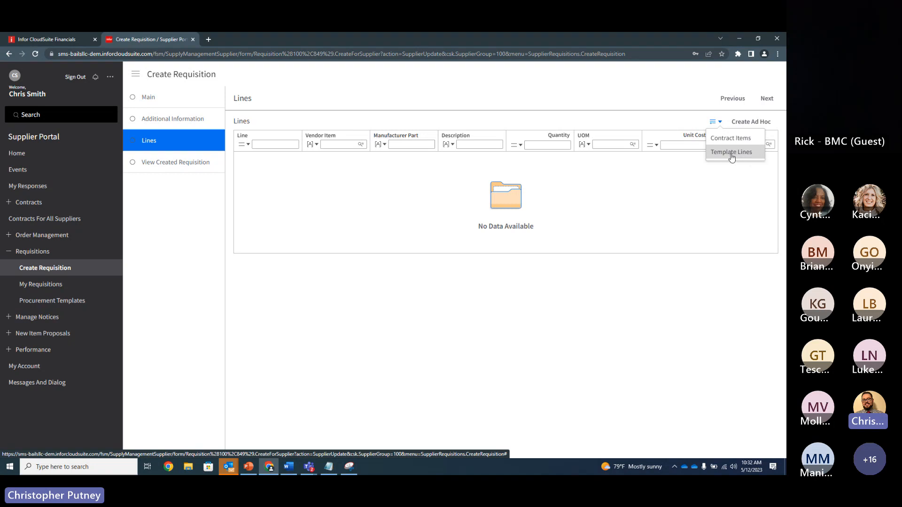
left_click(721, 181)
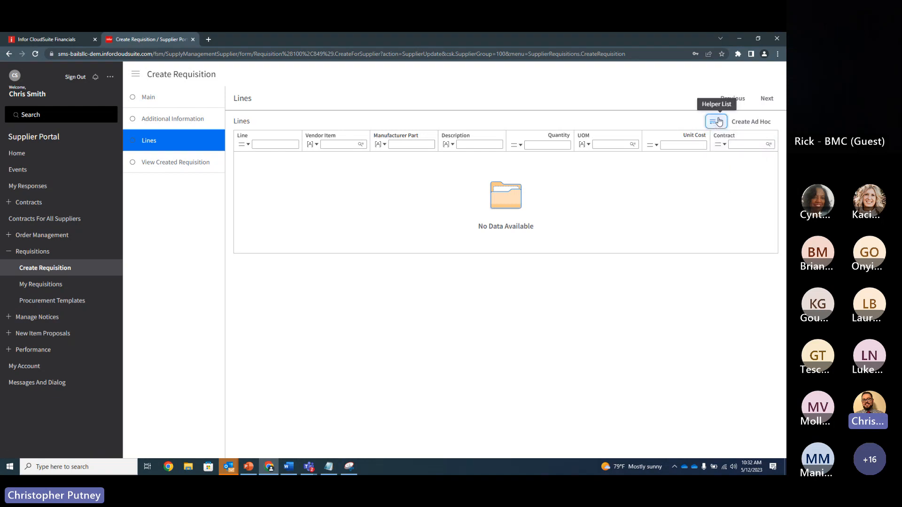
Step: Start an ad hoc requisition line with ST-12400 as both the vendor item and the manufacturer part
left_click(750, 122)
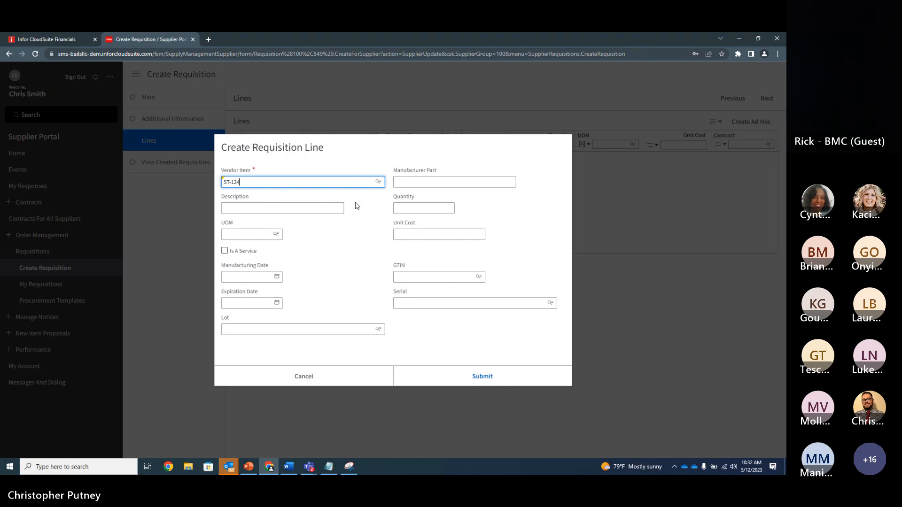
type("0")
key("Tab")
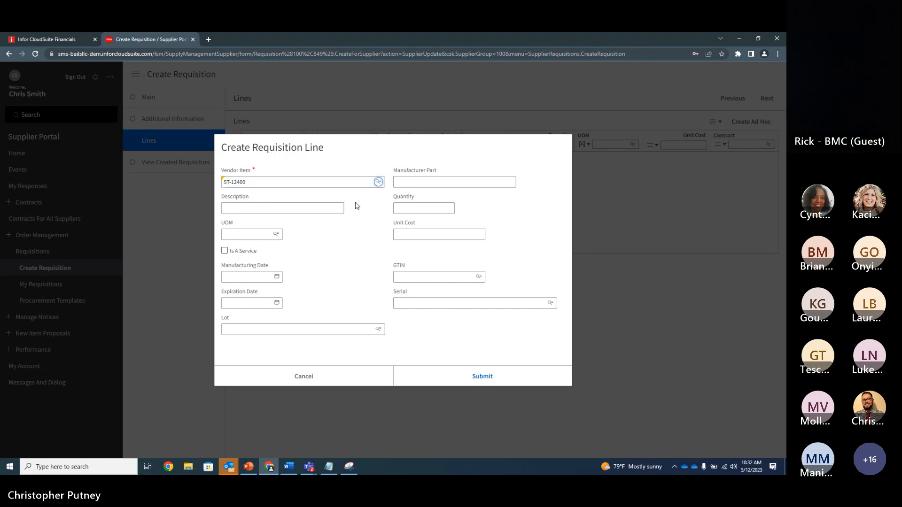
left_click(437, 181)
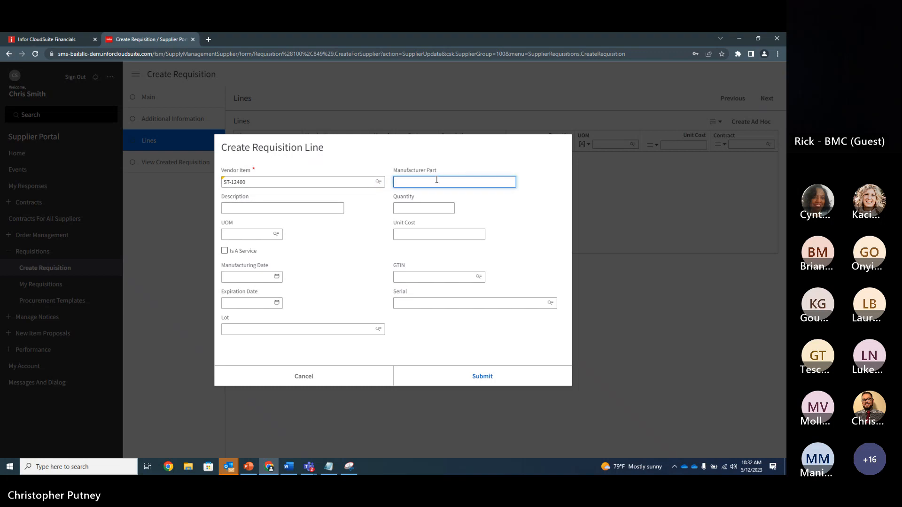
type("ST-12400")
key("Tab")
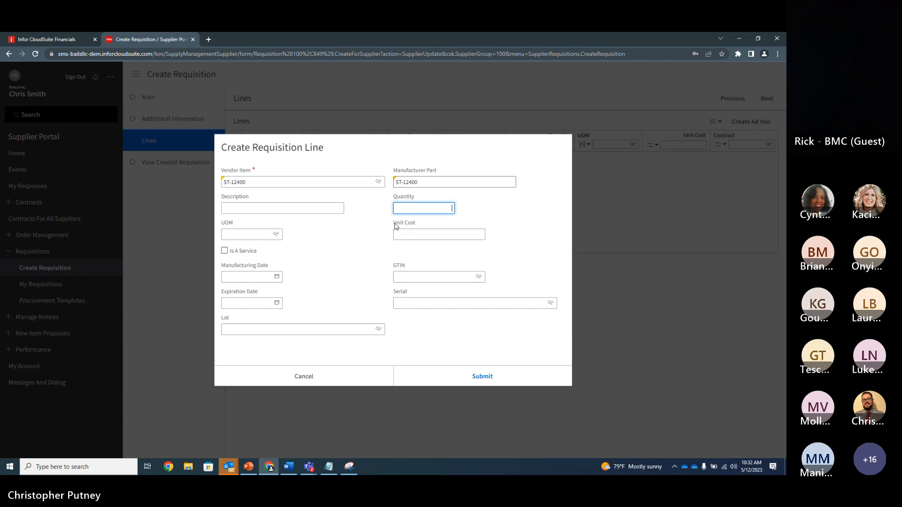
Step: Enter "Hip Socket" as the description of the ST-12400 line
left_click(285, 207)
type("H")
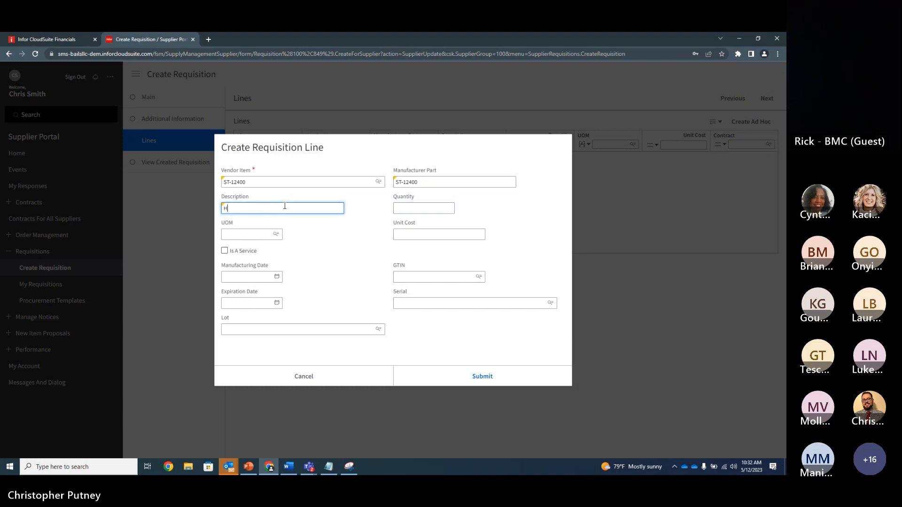
type("Hip Socket")
key("Tab")
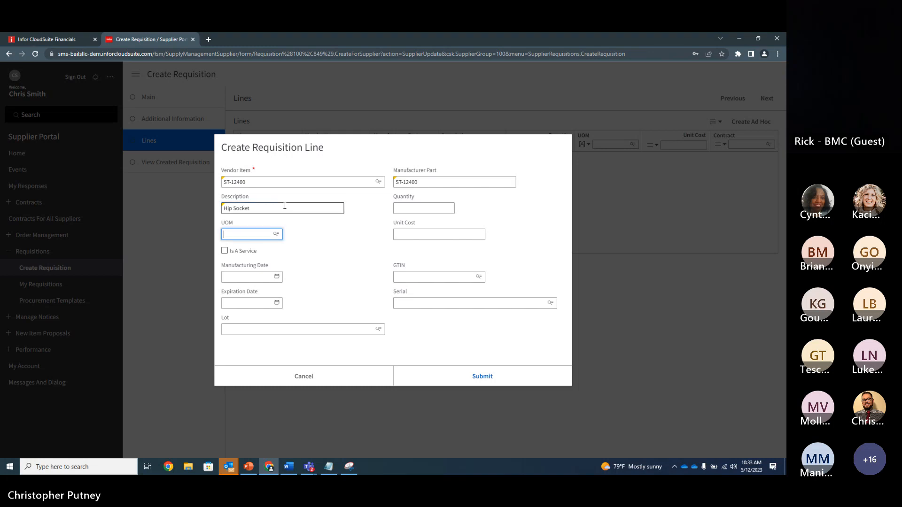
Step: Set the hip socket line's quantity to 1, UOM to EA and unit cost to 2,400
left_click(424, 208)
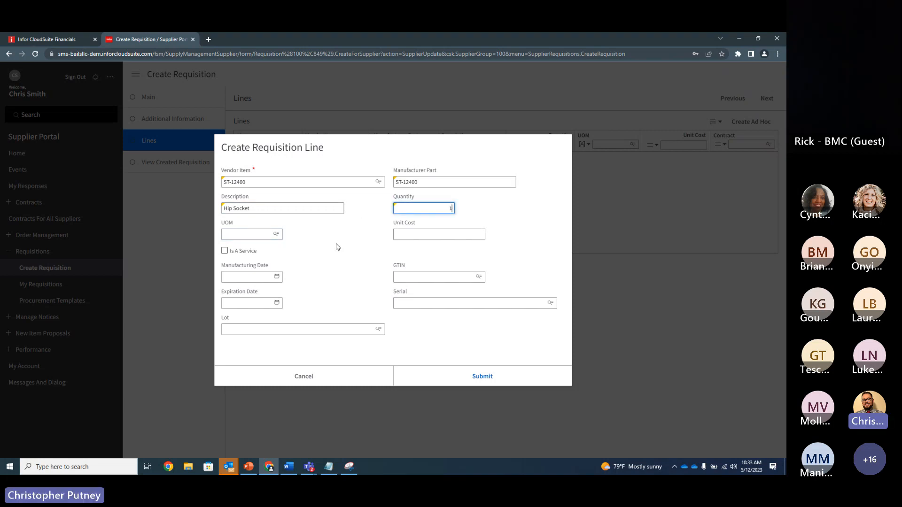
type("1")
key("Tab")
left_click(259, 237)
type("EA")
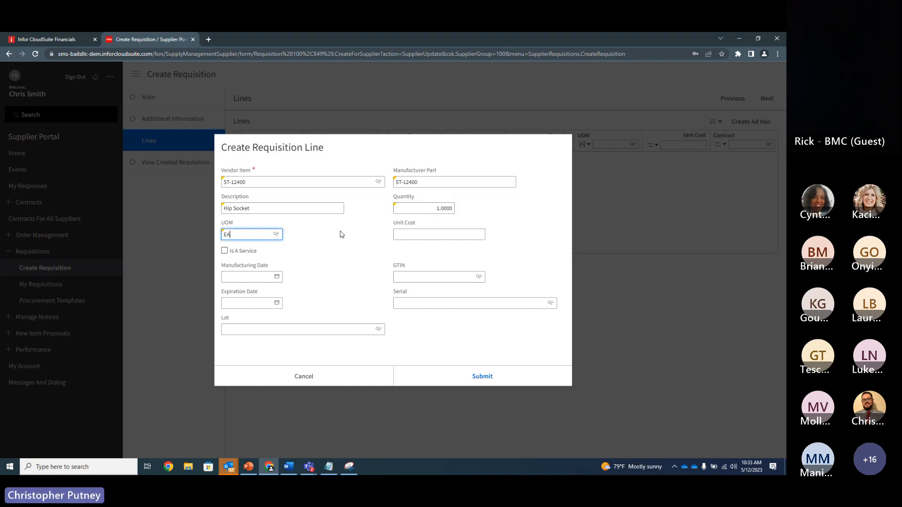
left_click(424, 233)
type("2,40")
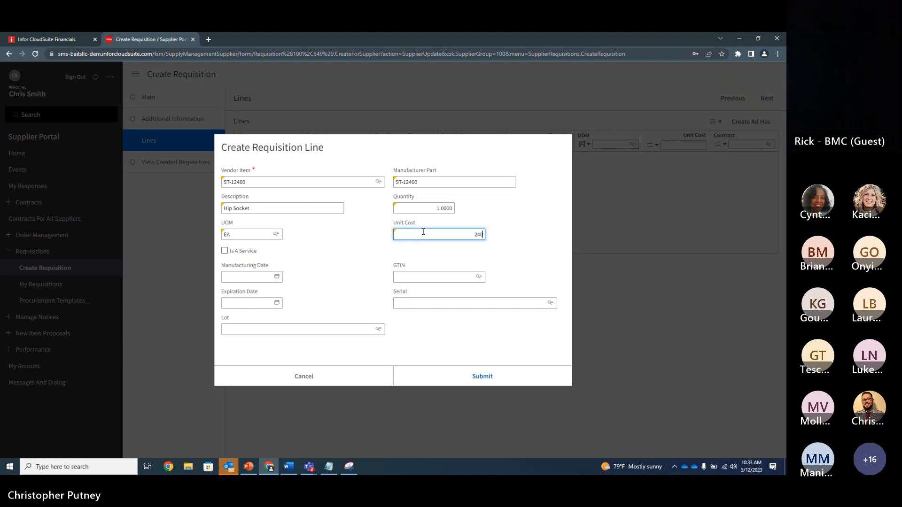
type("0")
left_click(360, 266)
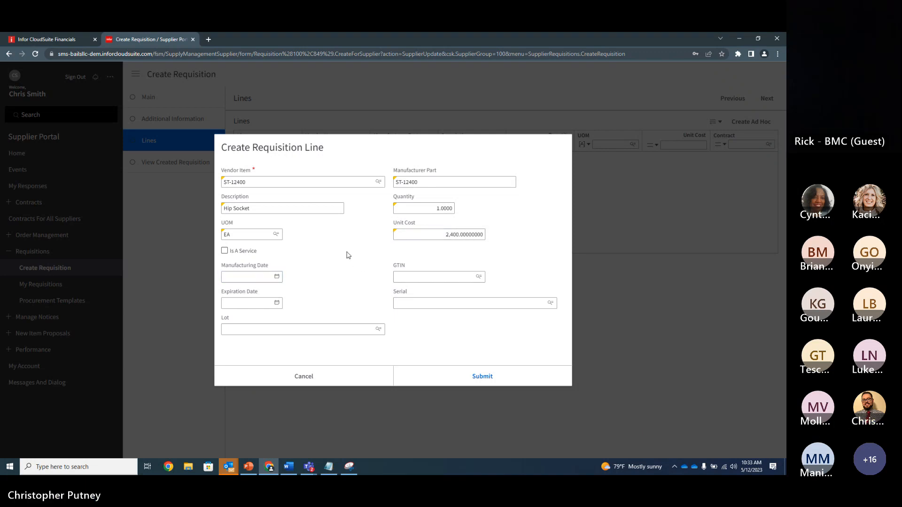
left_click(252, 277)
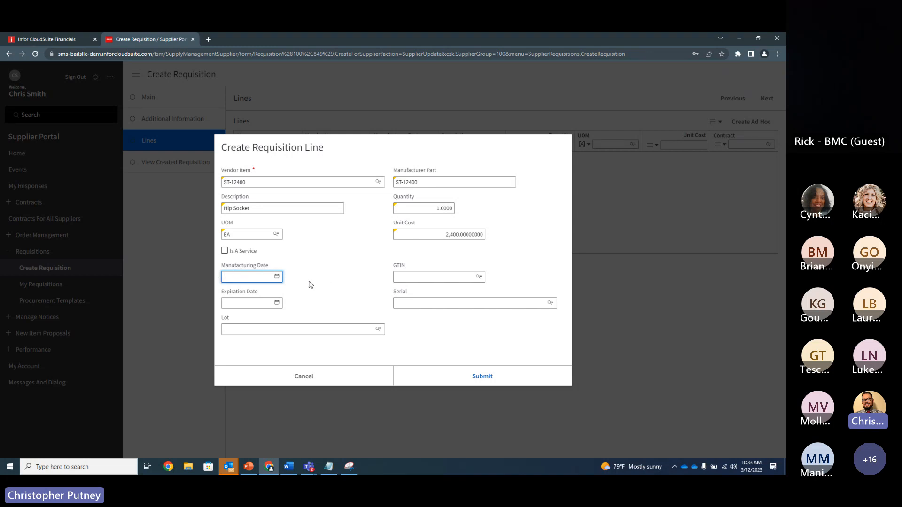
left_click(406, 302)
left_click(312, 328)
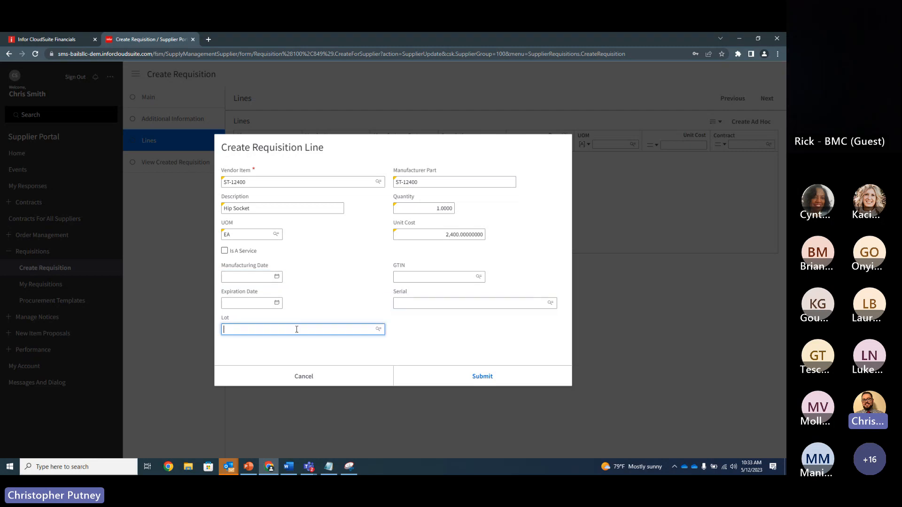
left_click(312, 302)
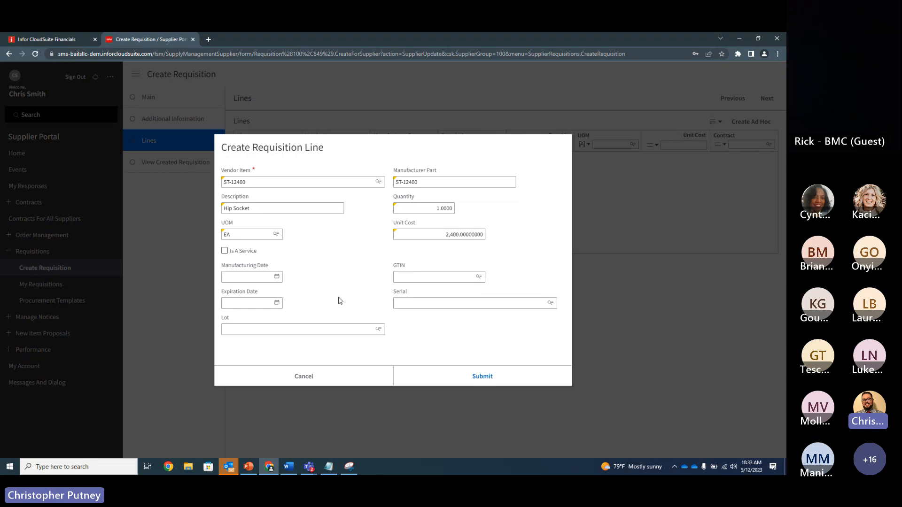
left_click(269, 303)
left_click(333, 279)
Step: Submit the Hip Socket line to add it to the requisition
left_click(463, 382)
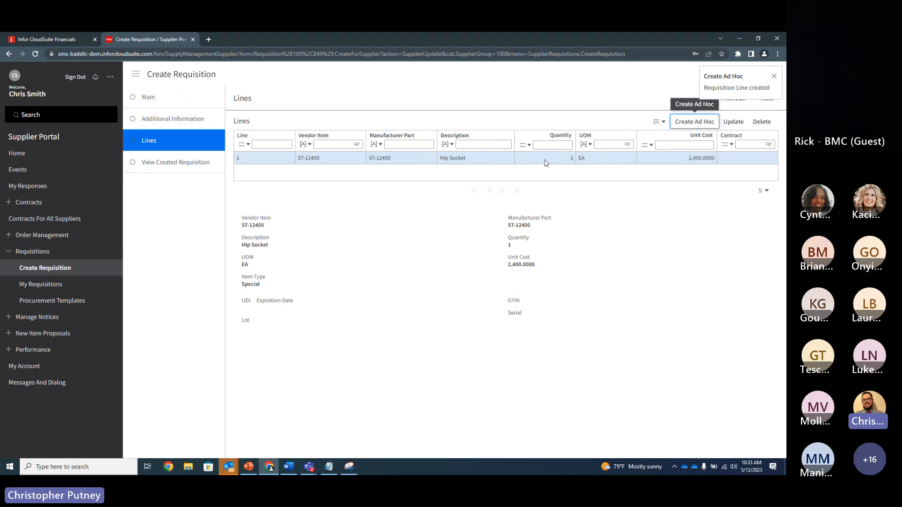
left_click(671, 205)
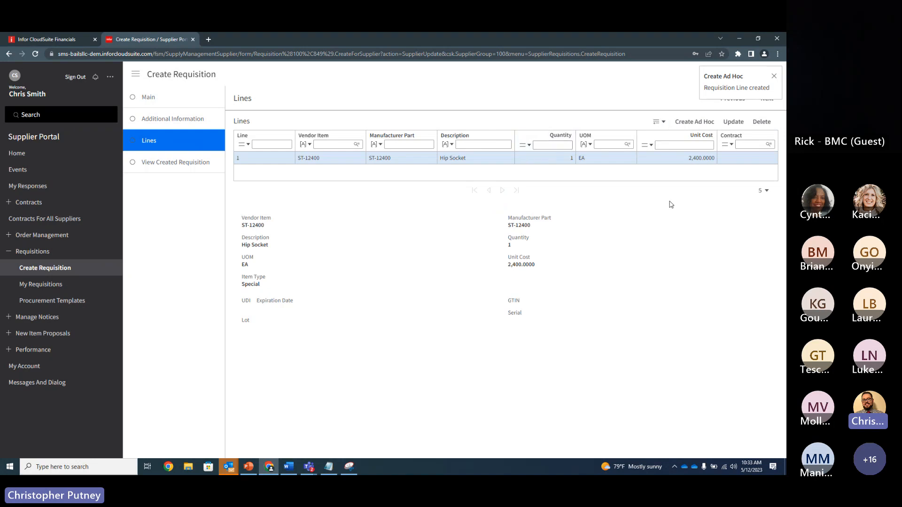
Step: Start a second ad hoc line with SC-1200 as both the vendor item and the manufacturer part
left_click(688, 120)
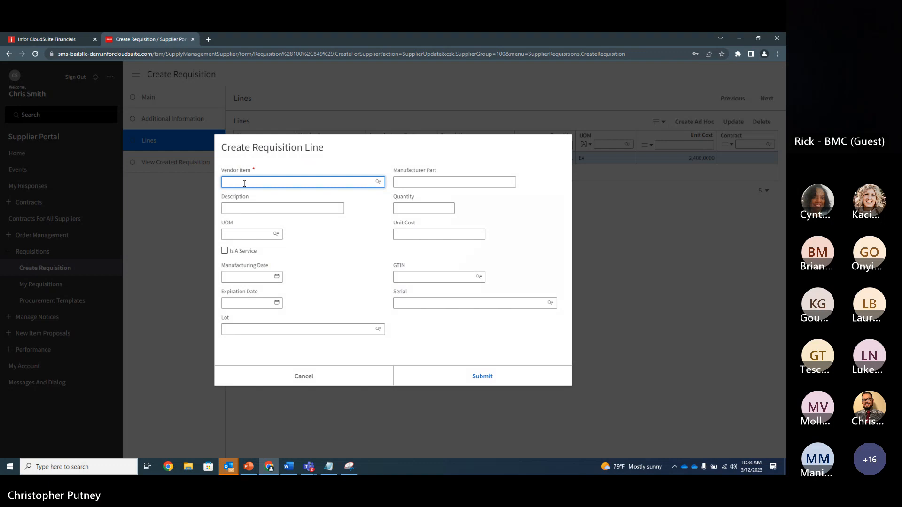
type("sc-1200")
left_click(436, 183)
type("SC-122")
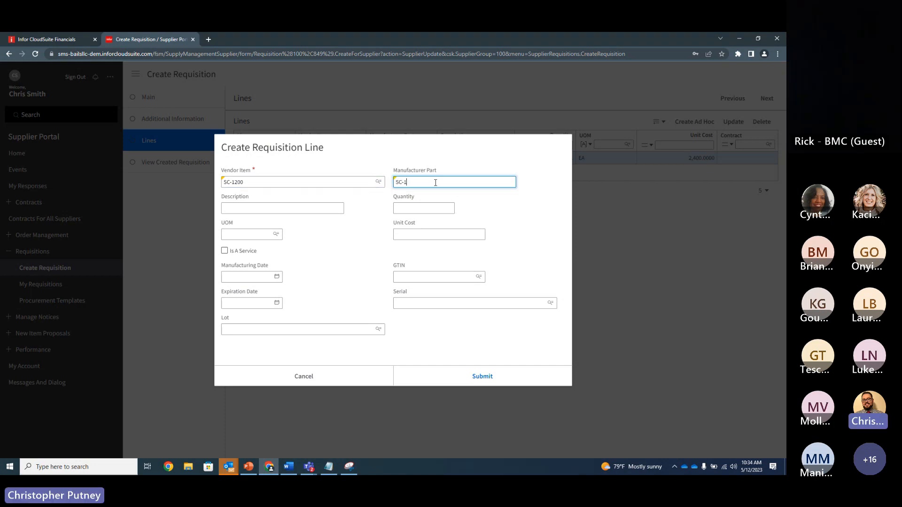
type("00")
Step: Enter "Hip Screw, 12mm" as the description of the SC-1200 line
left_click(244, 209)
type("Hip screw")
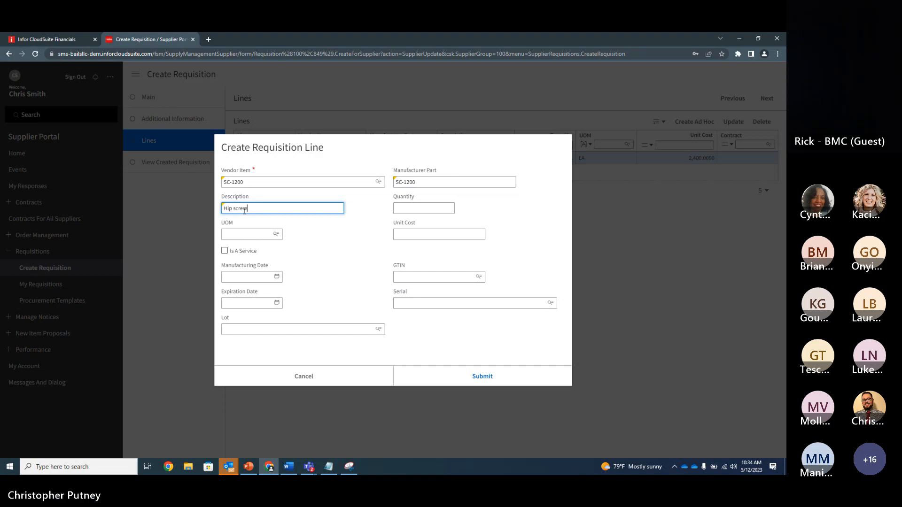
key("BackSpace")
key("BackSpace")
key("BackSpace")
key("BackSpace")
type("Screw, 12mm")
Step: Set the hip screw line's quantity to 10, UOM to EA and unit cost to 250, and submit the line
left_click(409, 209)
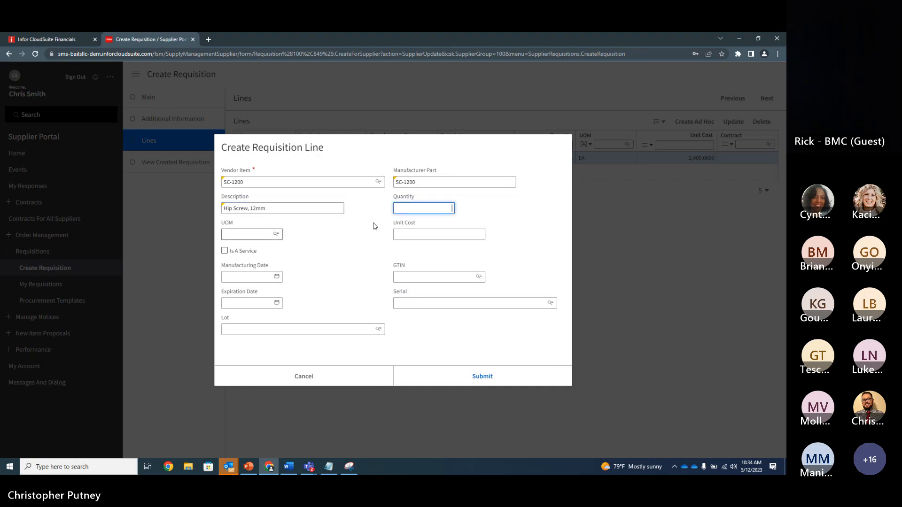
type("10")
key("Tab")
type("EA")
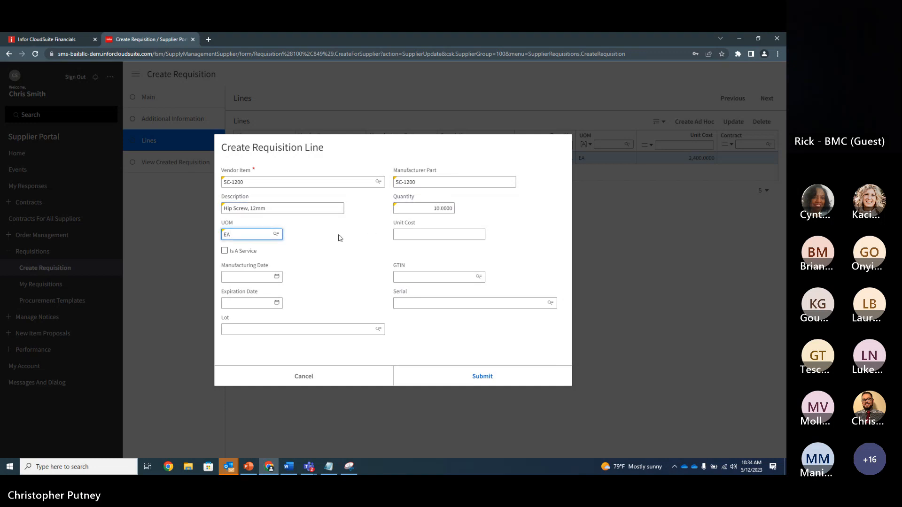
key("Tab")
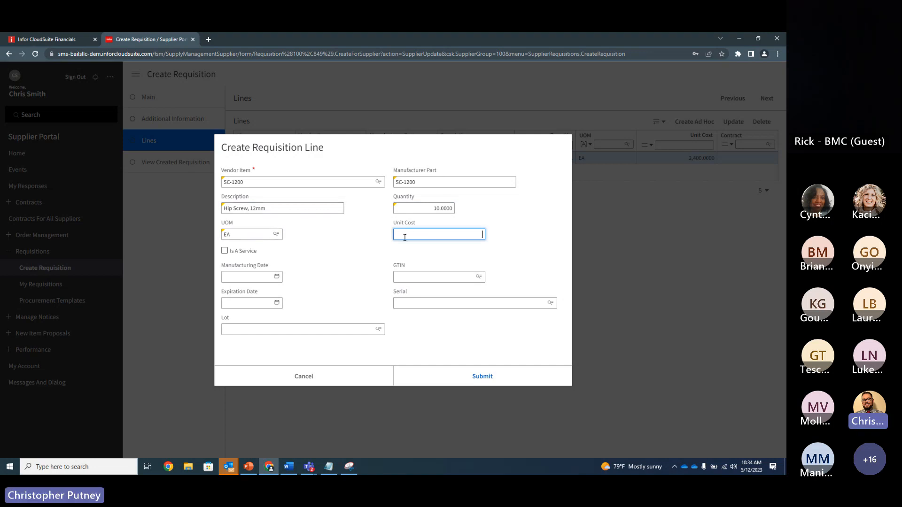
type("250")
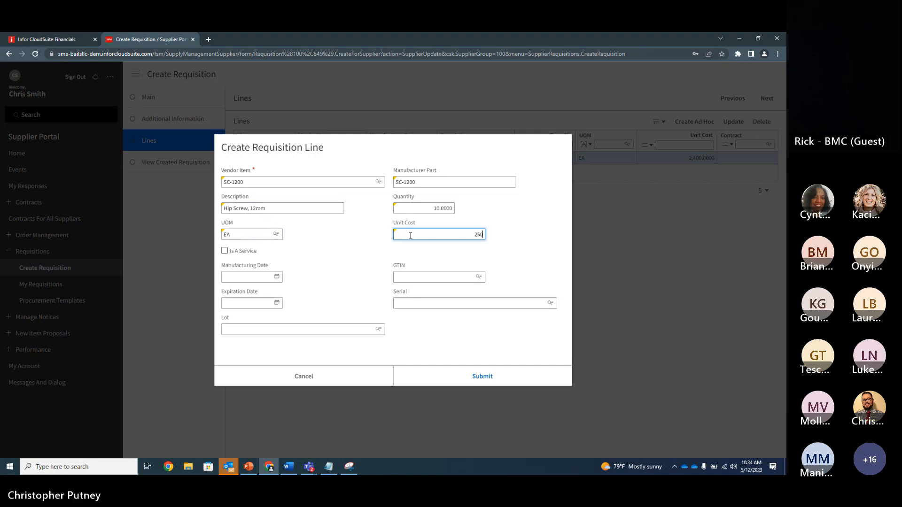
left_click(458, 319)
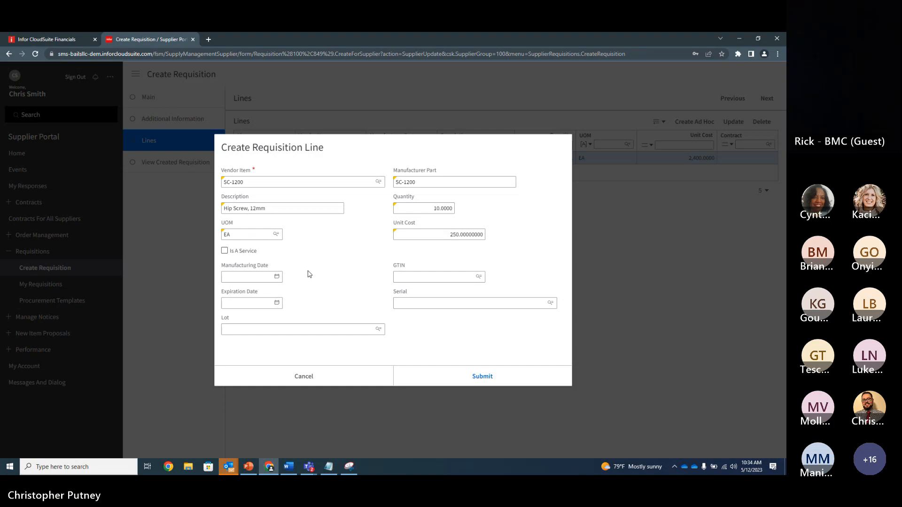
left_click(483, 376)
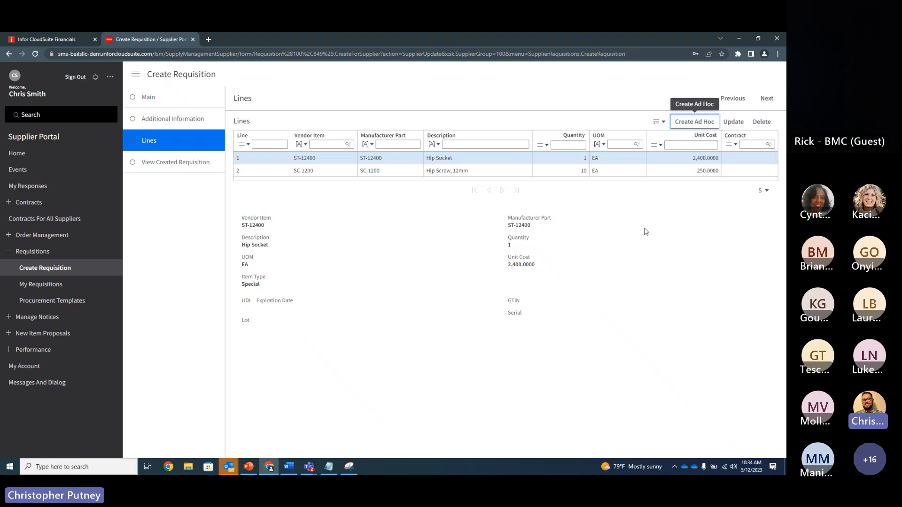
Step: Advance to the created requisition's summary page and open the full requisition record from it
left_click(766, 101)
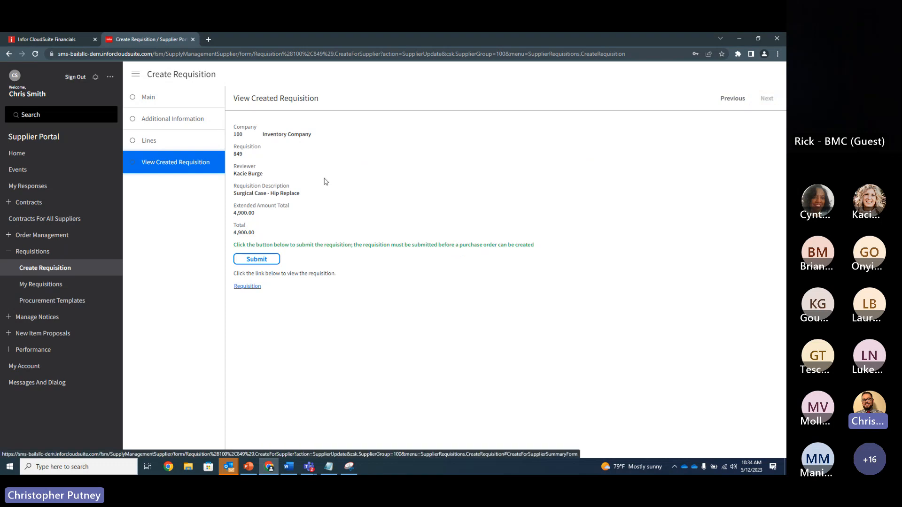
left_click(246, 287)
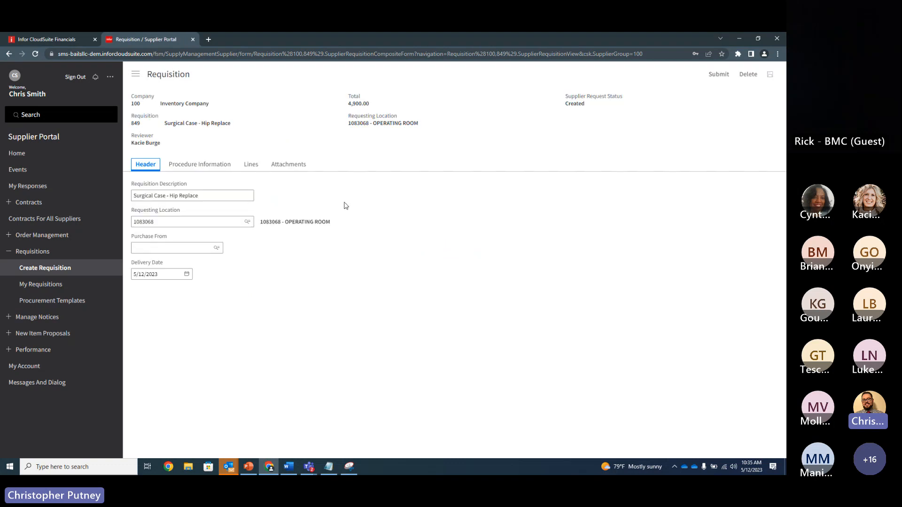
Step: Review the requisition's header, procedure information, lines and attachments
left_click(207, 169)
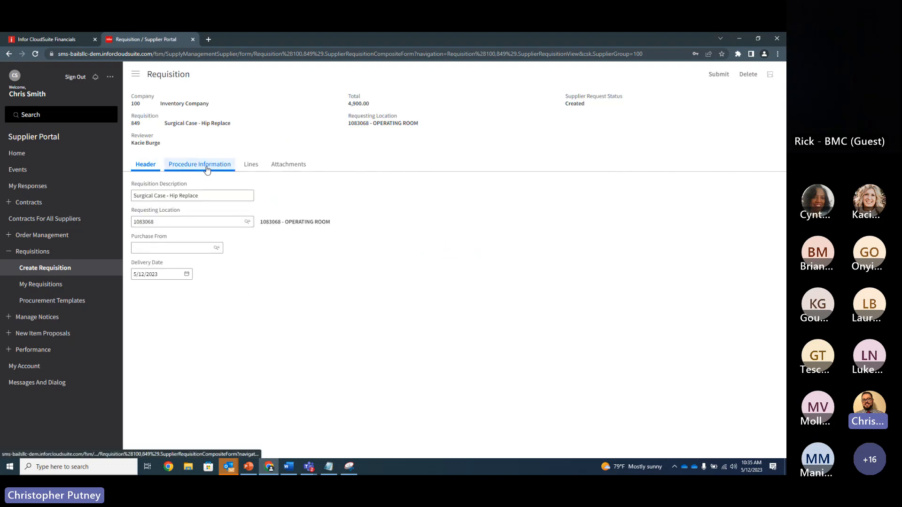
left_click(251, 167)
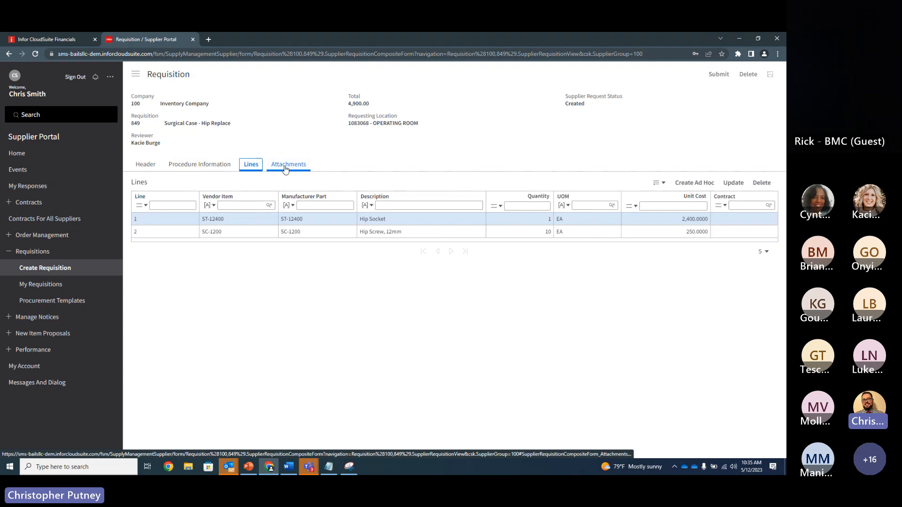
left_click(289, 164)
left_click(254, 168)
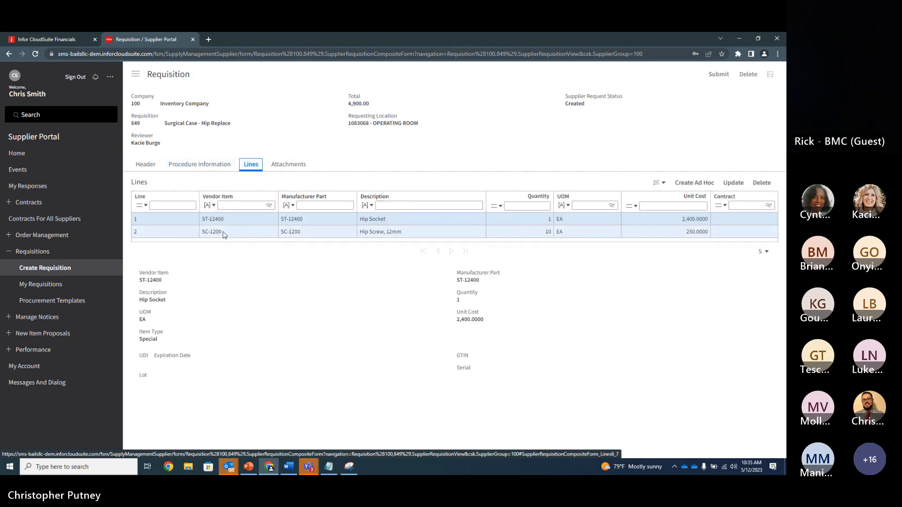
left_click(205, 169)
left_click(157, 168)
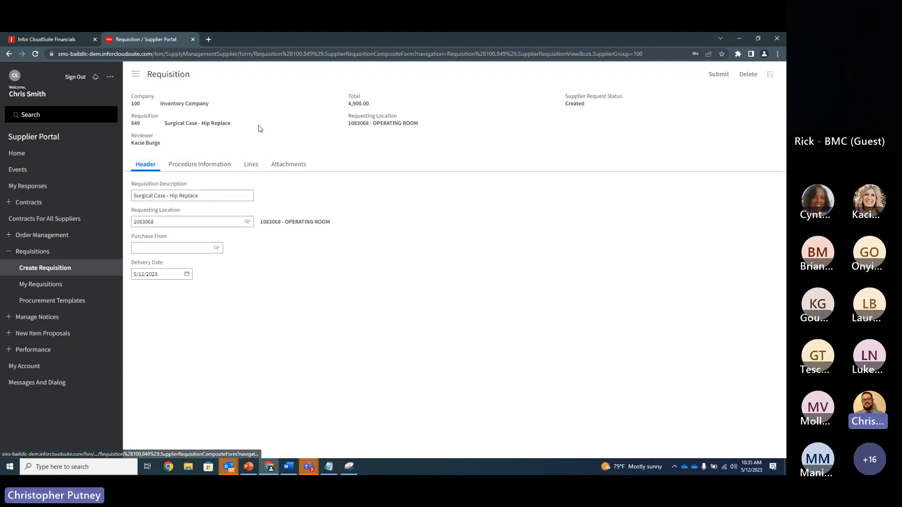
left_click(282, 170)
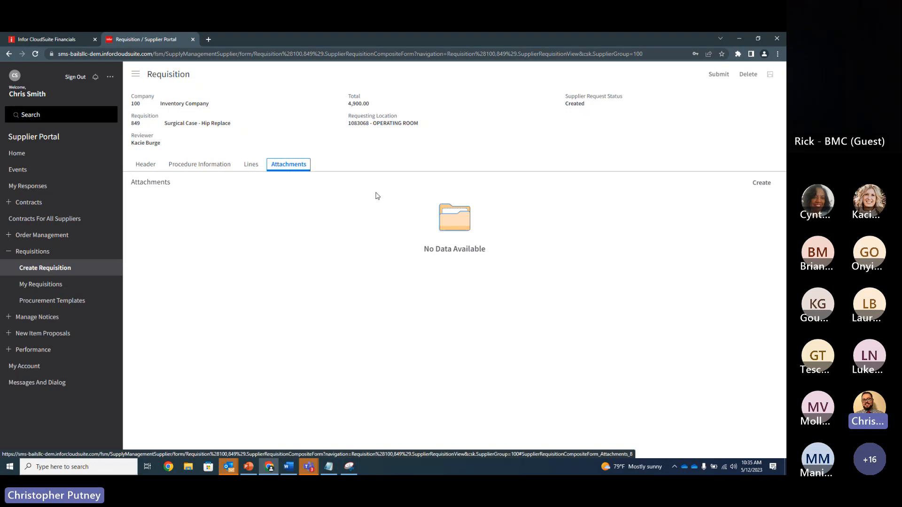
left_click(286, 137)
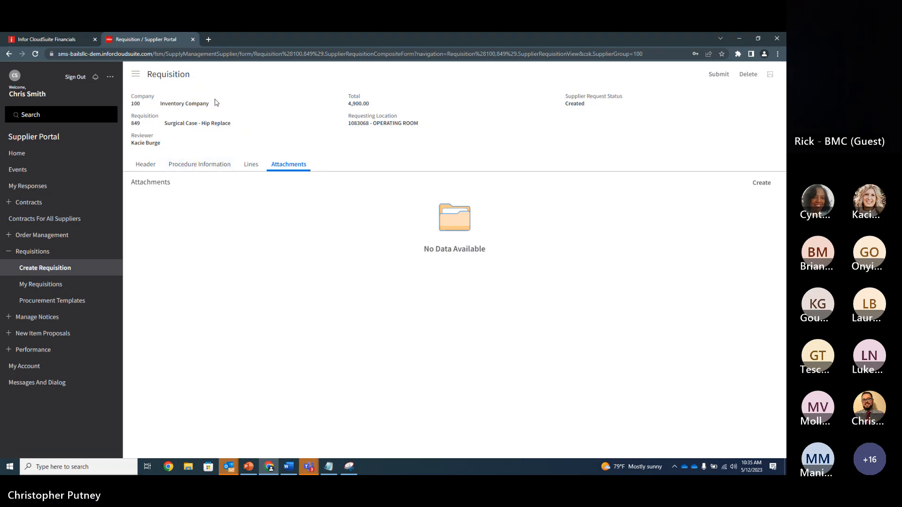
Step: Submit the Surgical Case - Hip Replace requisition
left_click(724, 78)
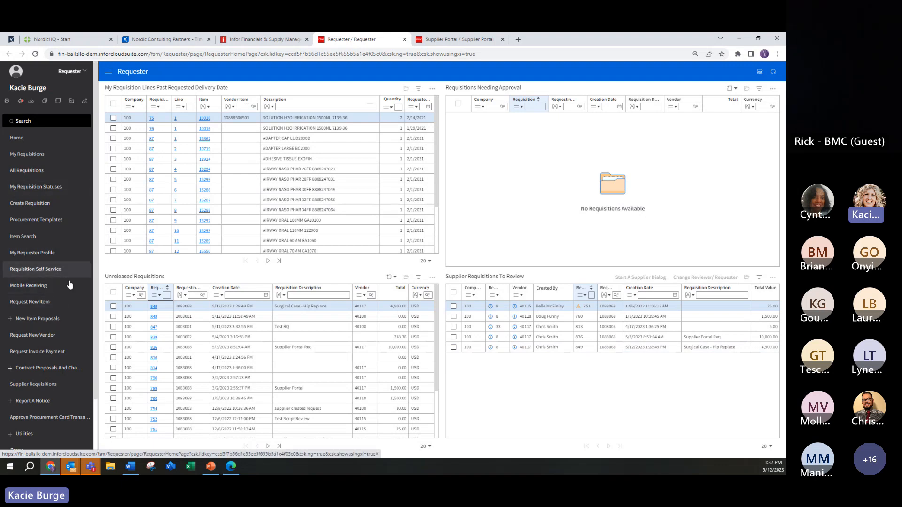
Step: Open the Supplier Requisitions page and look through its unsubmitted requisitions, all requisitions, supplier contact defaults and procurement templates
scroll(61, 291, "down", 3)
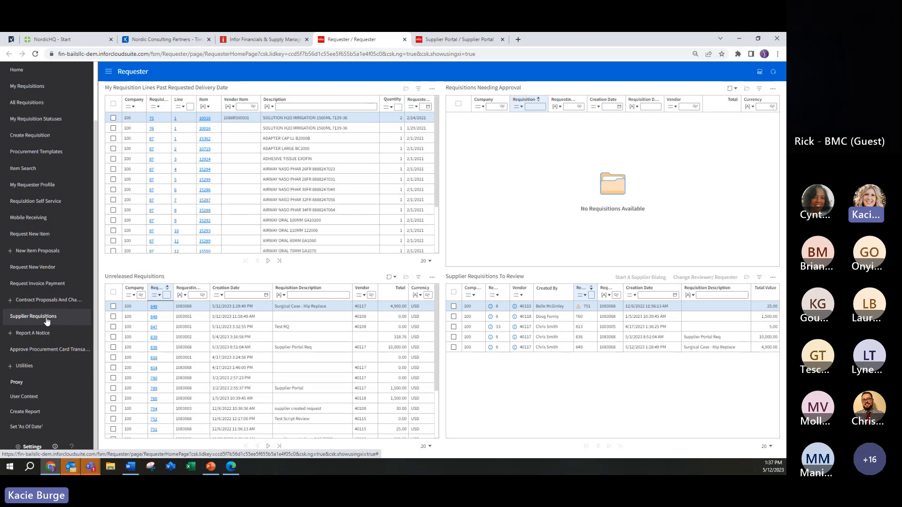
left_click(47, 318)
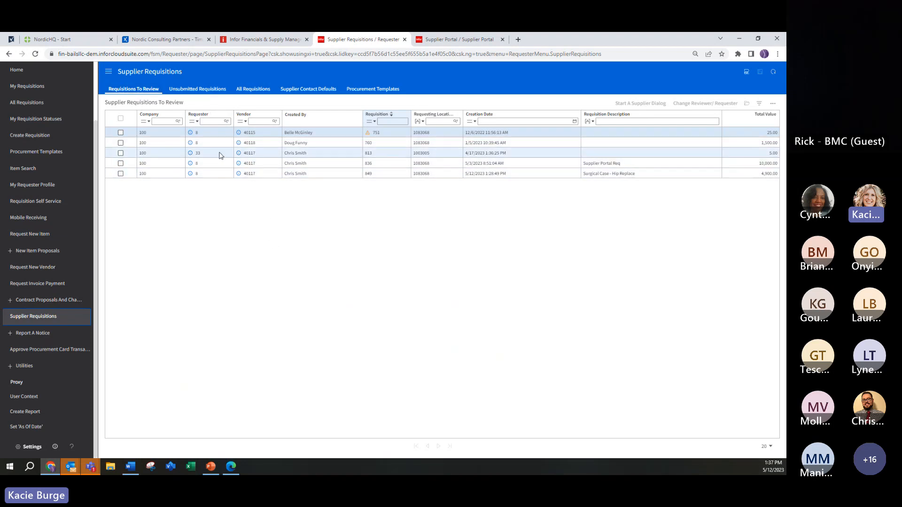
left_click(198, 90)
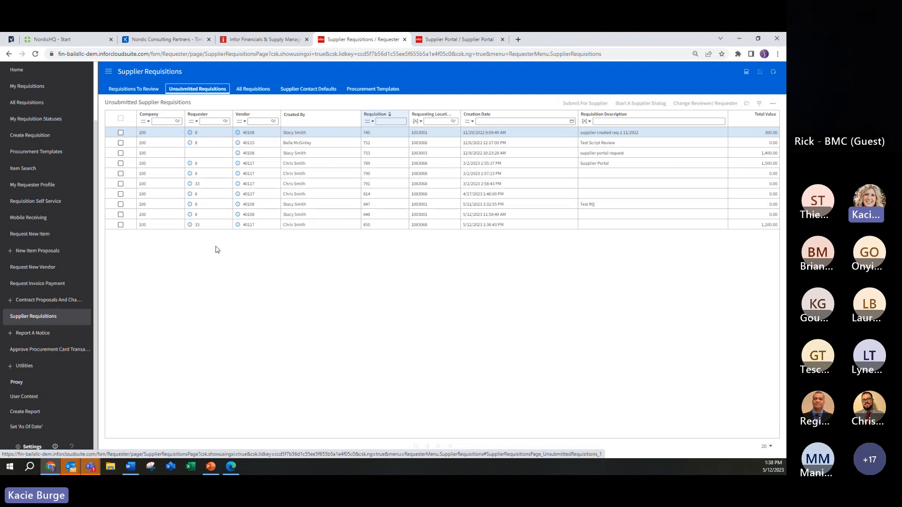
left_click(258, 90)
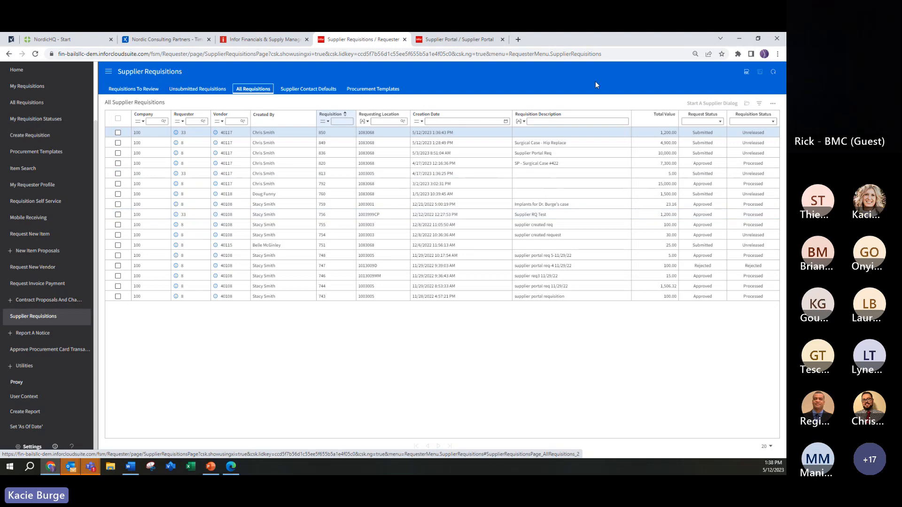
left_click(300, 93)
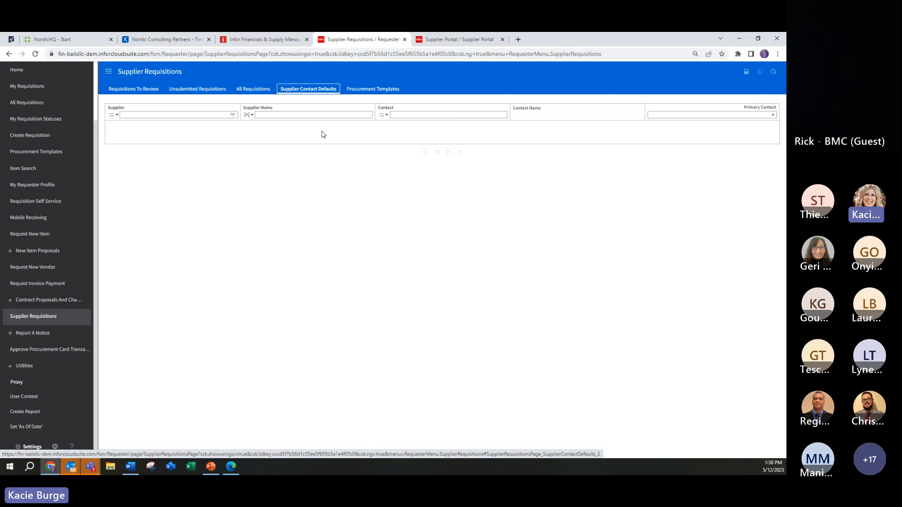
left_click(370, 95)
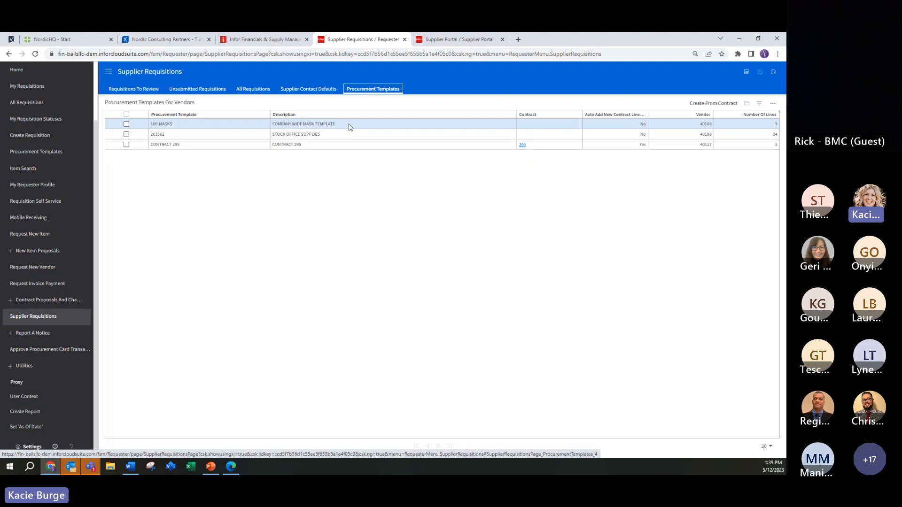
Step: Return to the supplier requisitions awaiting review and select the Surgical Case - Hip Replace requisition
left_click(125, 94)
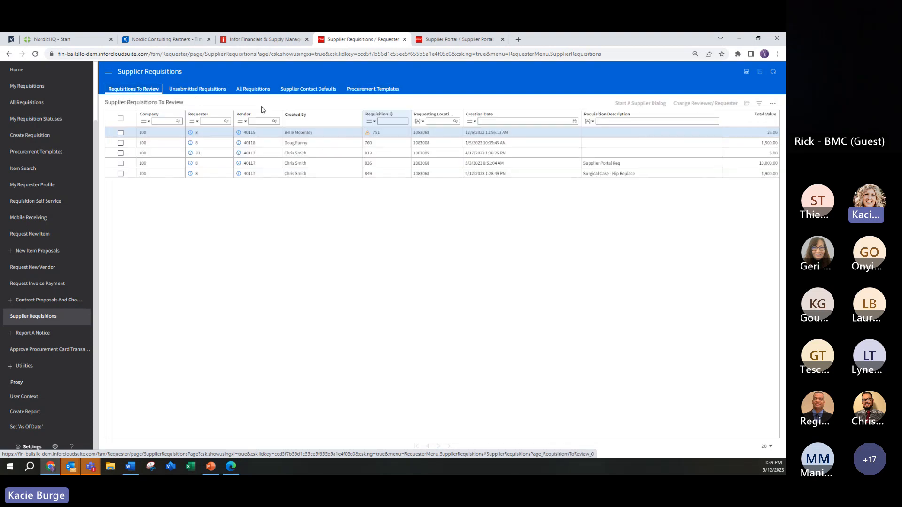
left_click(283, 174)
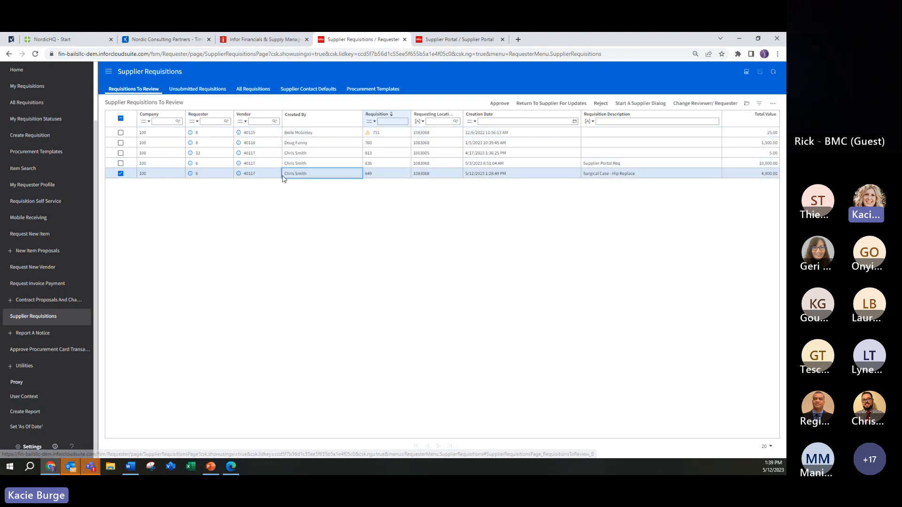
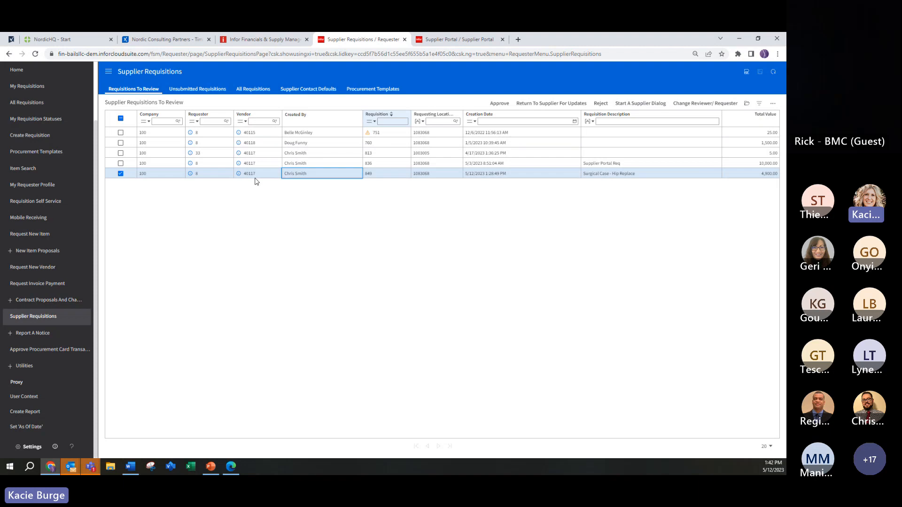
Step: Open the Surgical Case - Hip Replace requisition, check its line errors, and return to the requisition lines
double_click(262, 176)
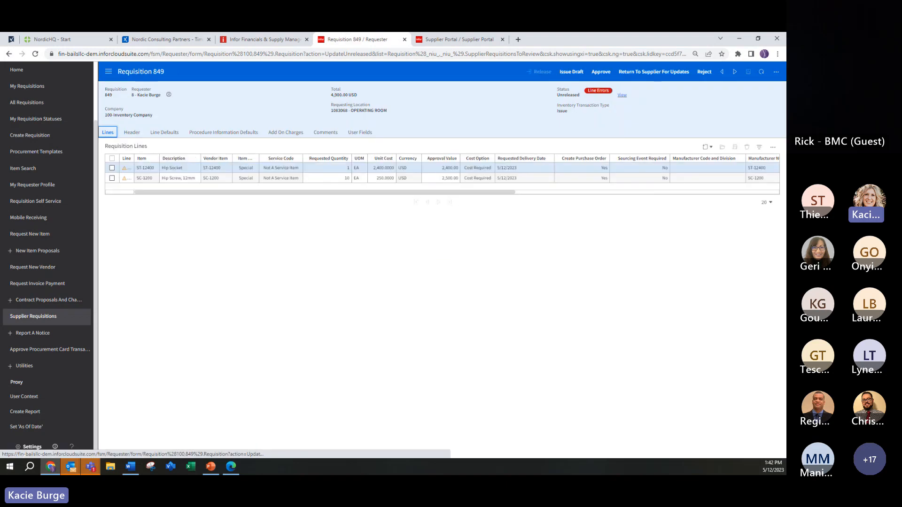
left_click(128, 134)
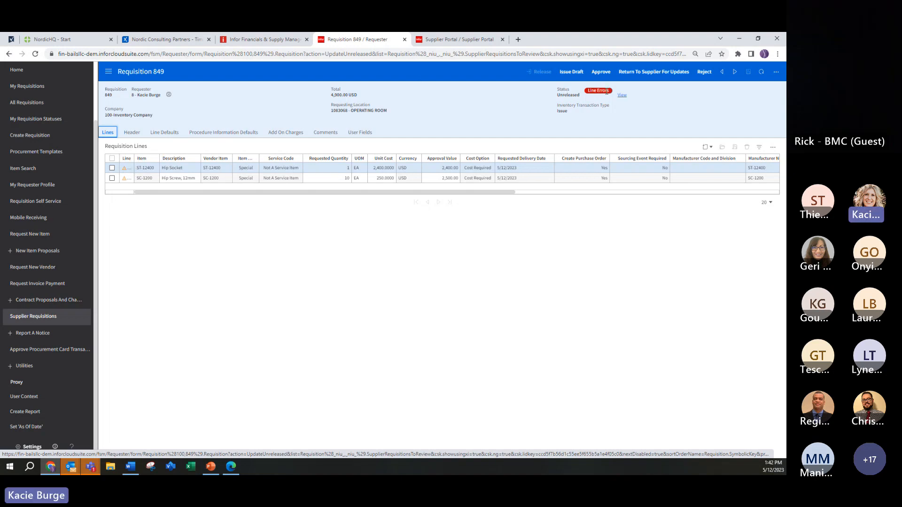
left_click(622, 96)
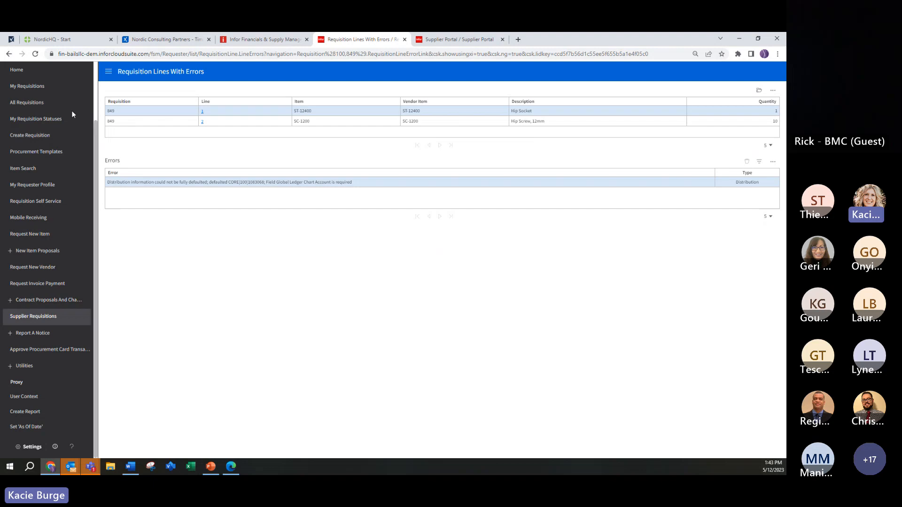
left_click(9, 54)
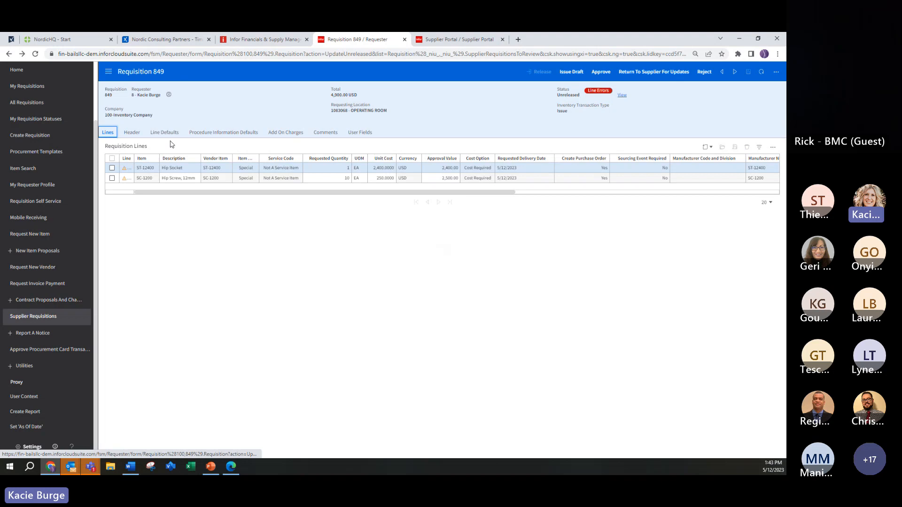
Step: Set the PO Code of the Hip Socket line to BILL and save the line
double_click(168, 170)
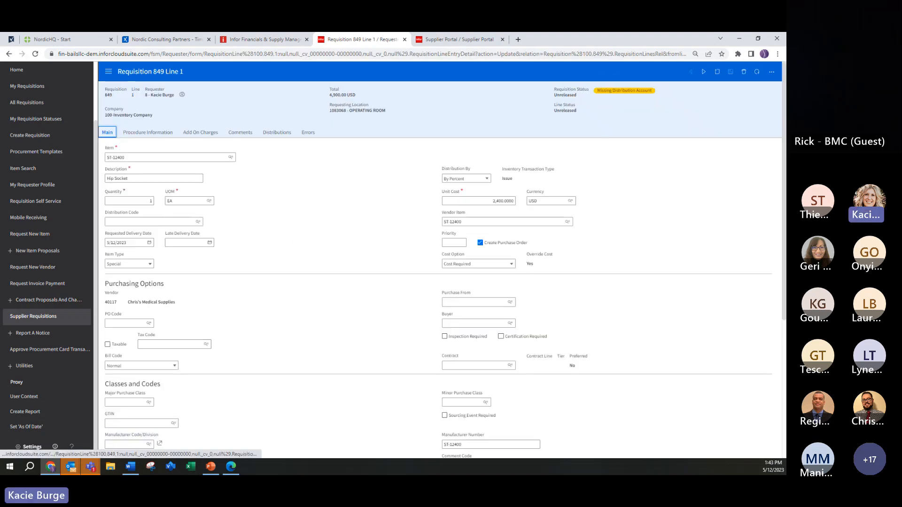
left_click(134, 326)
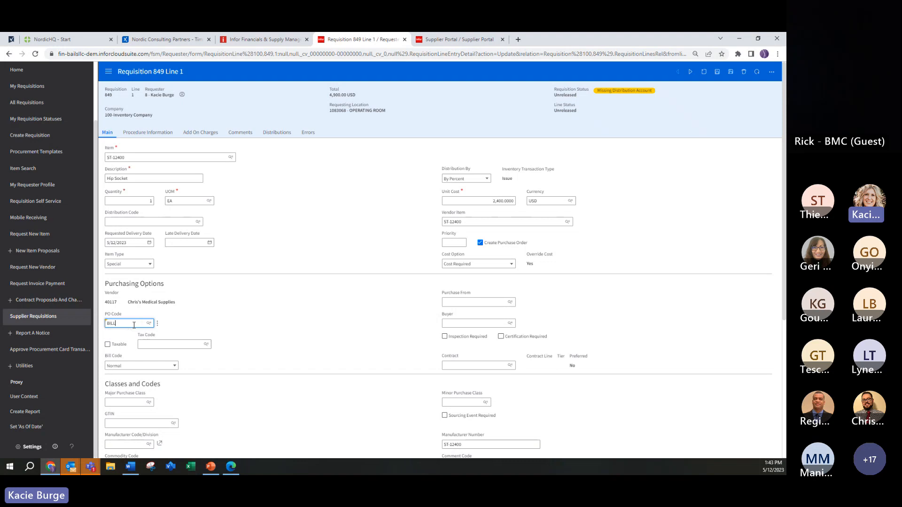
left_click(131, 341)
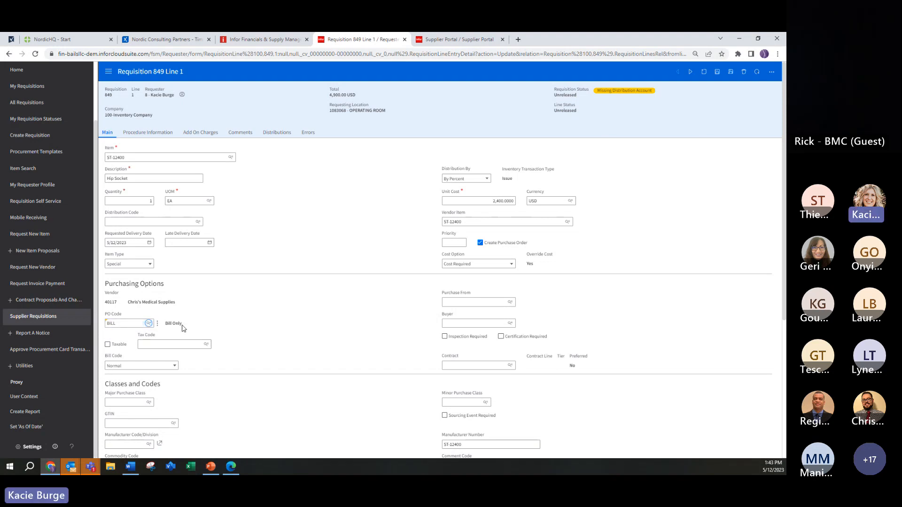
left_click(718, 72)
left_click(717, 71)
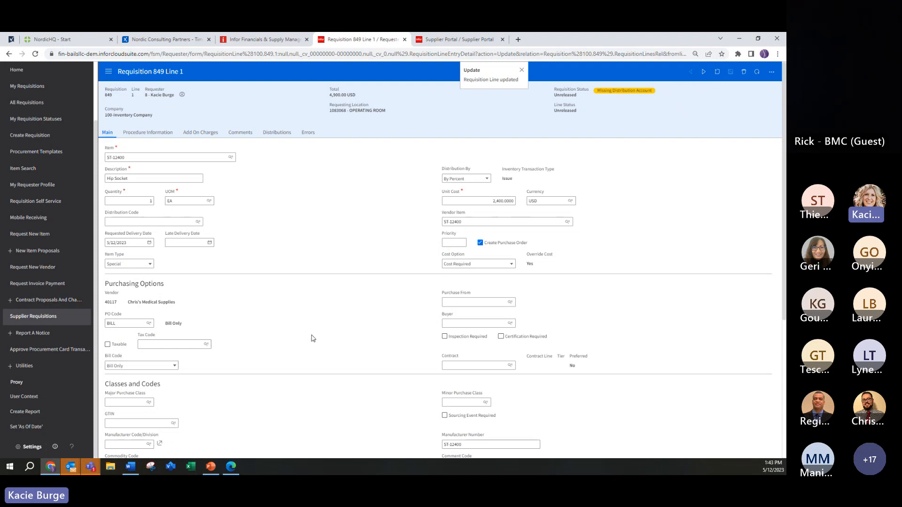
Step: Create a distribution for the Hip Socket line using the Medical supplies account and save it
left_click(282, 133)
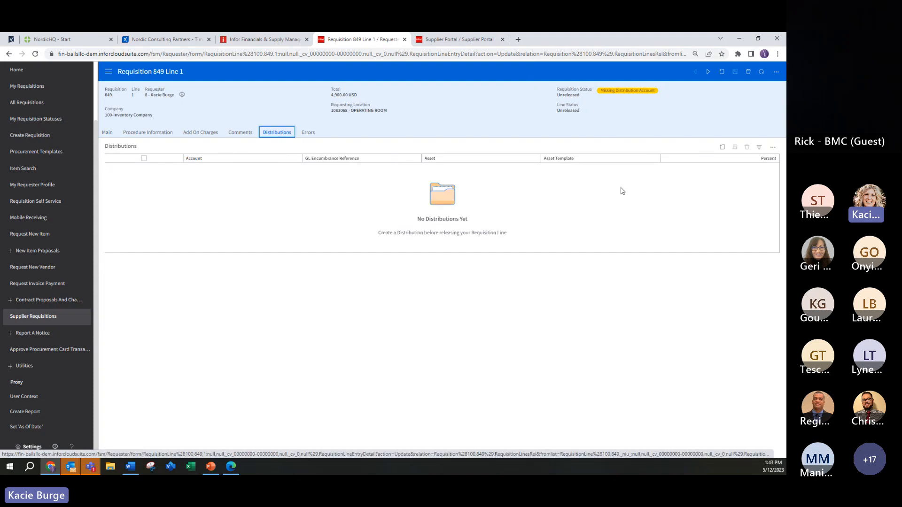
left_click(722, 149)
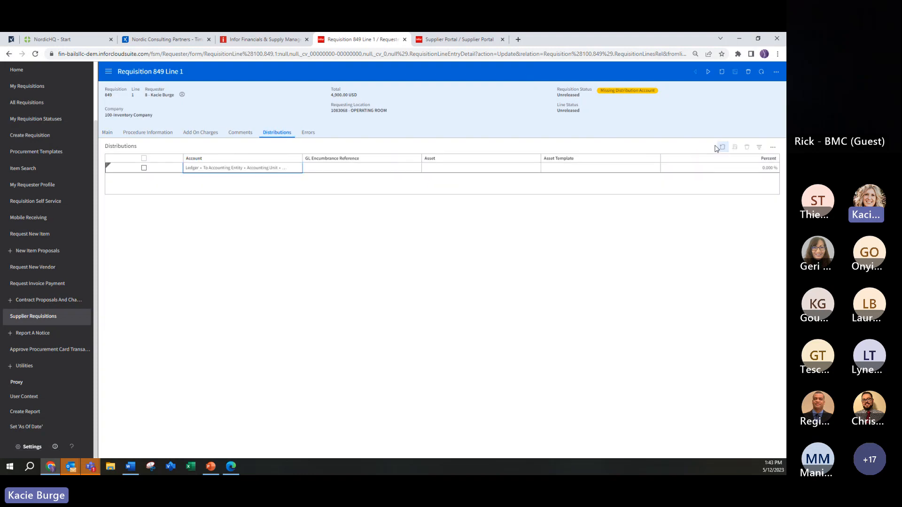
left_click(280, 173)
left_click(280, 172)
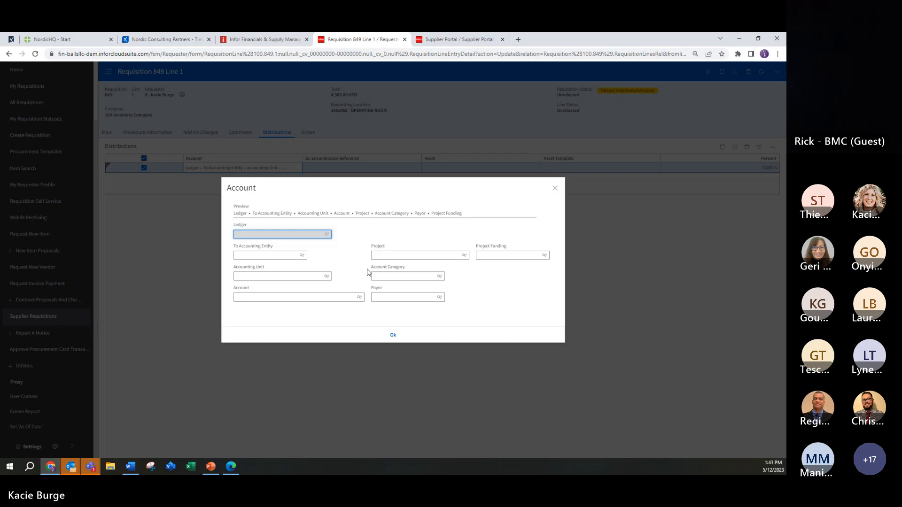
left_click(359, 297)
left_click(379, 229)
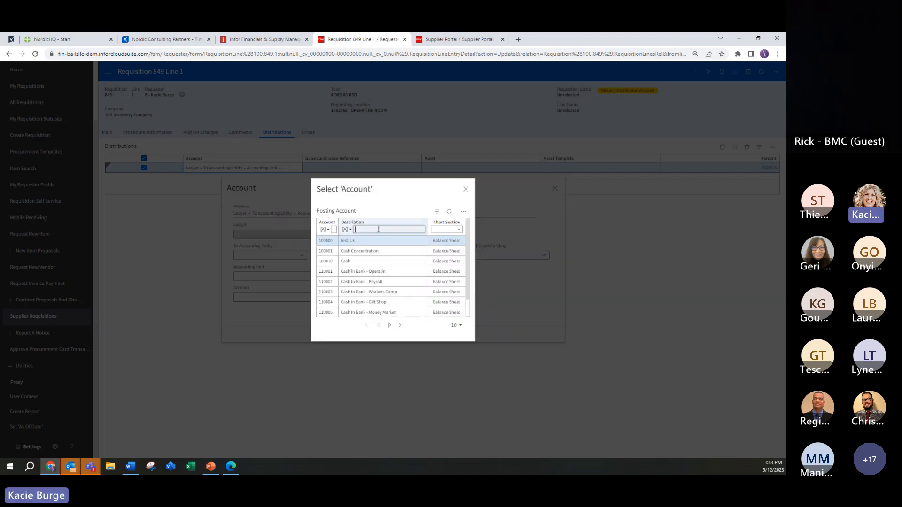
type("medical")
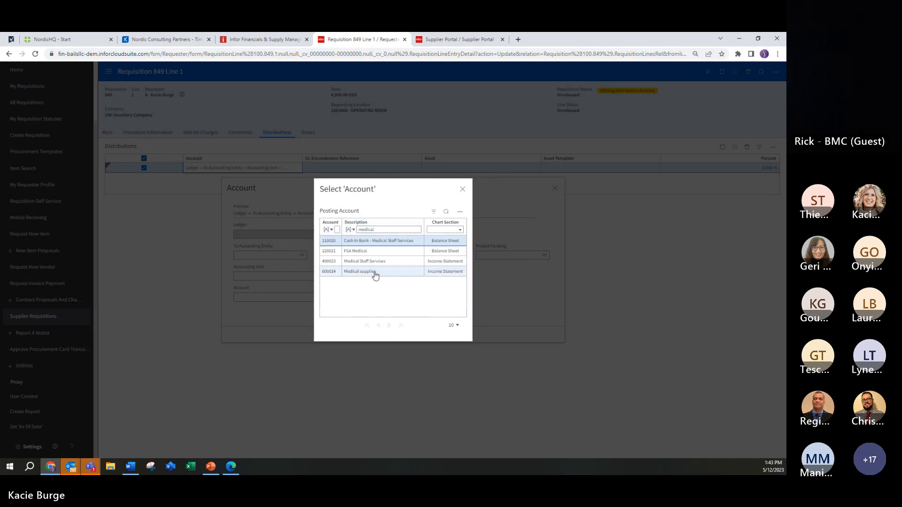
left_click(375, 273)
left_click(391, 334)
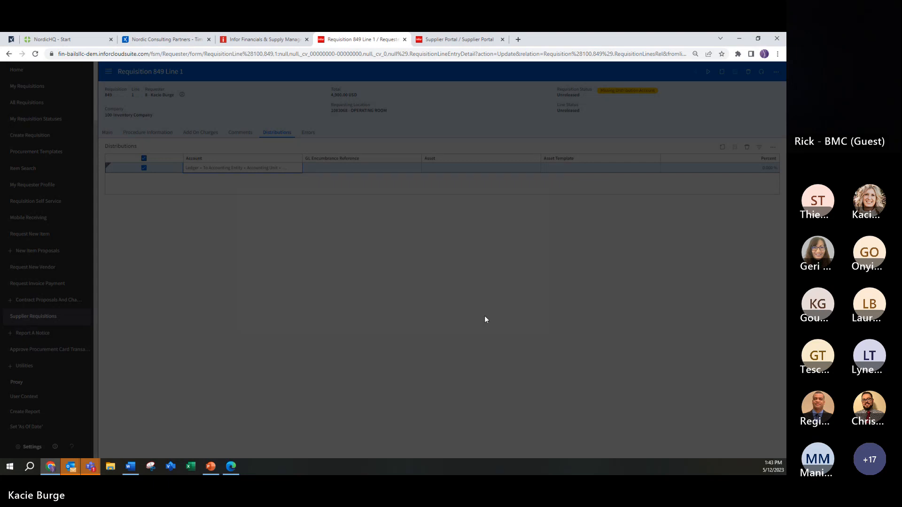
left_click(721, 71)
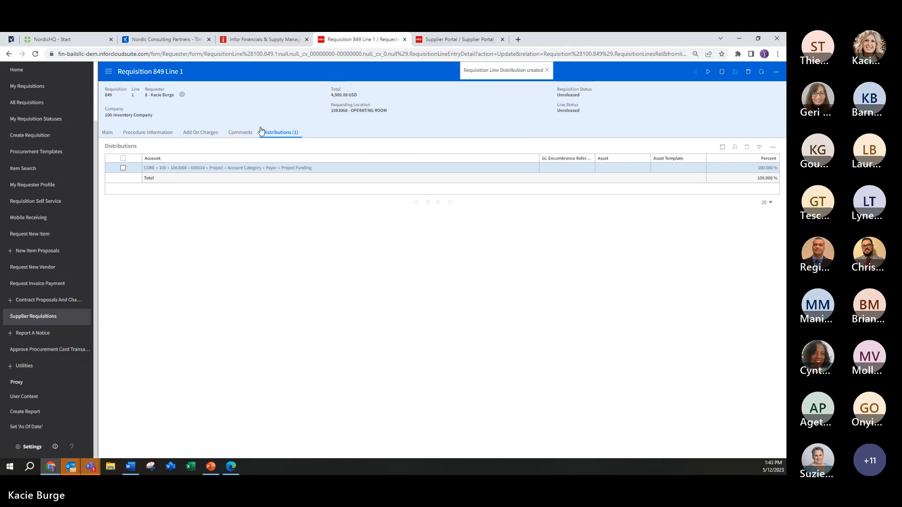
Step: Review the Hip Socket line's procedure information and move on to the Hip Screw, 12mm line
left_click(157, 134)
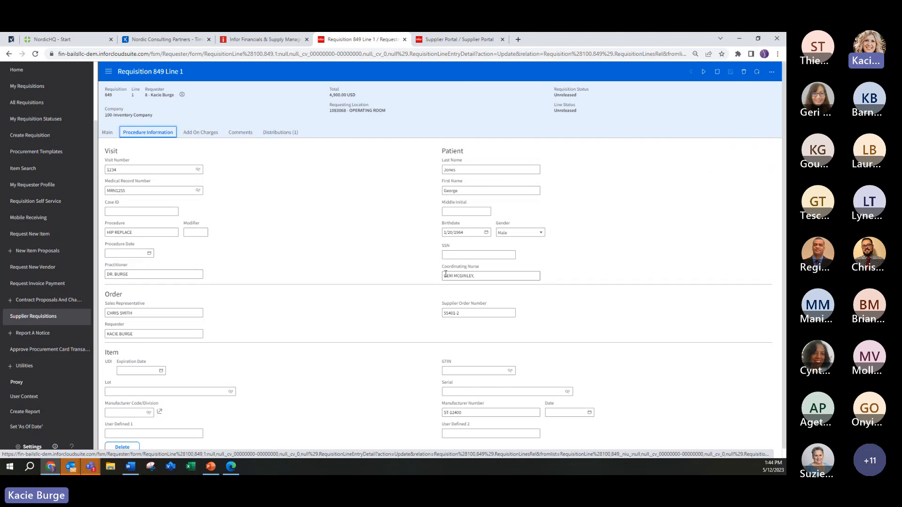
scroll(304, 303, "down", 1)
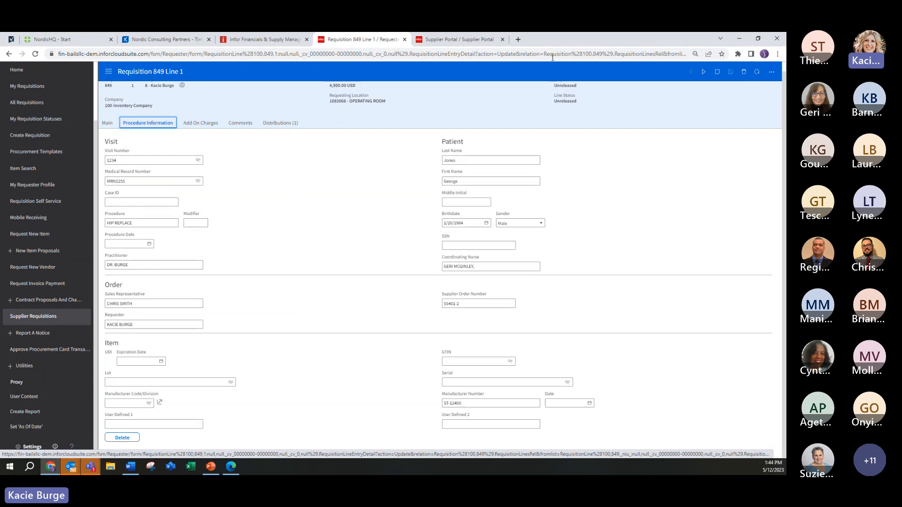
left_click(704, 77)
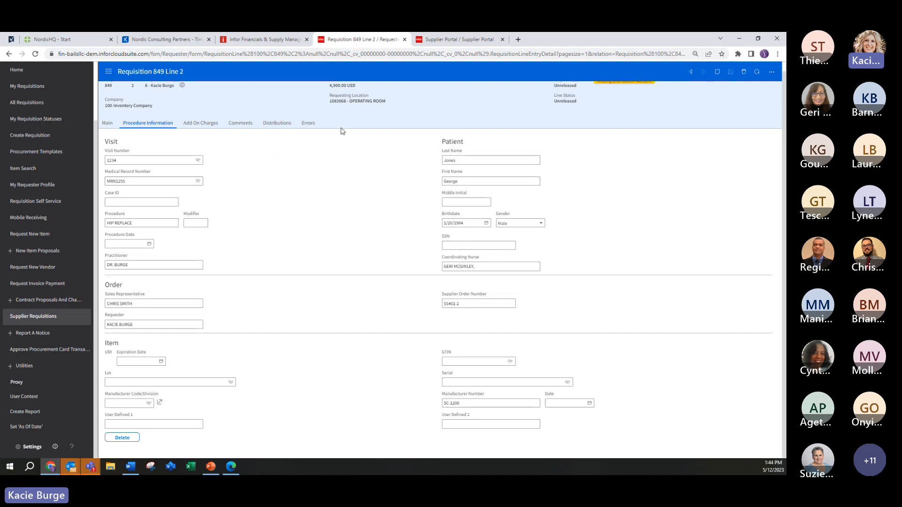
Step: Set the PO Code of the Hip Screw, 12mm line to BILL and save the line
left_click(111, 127)
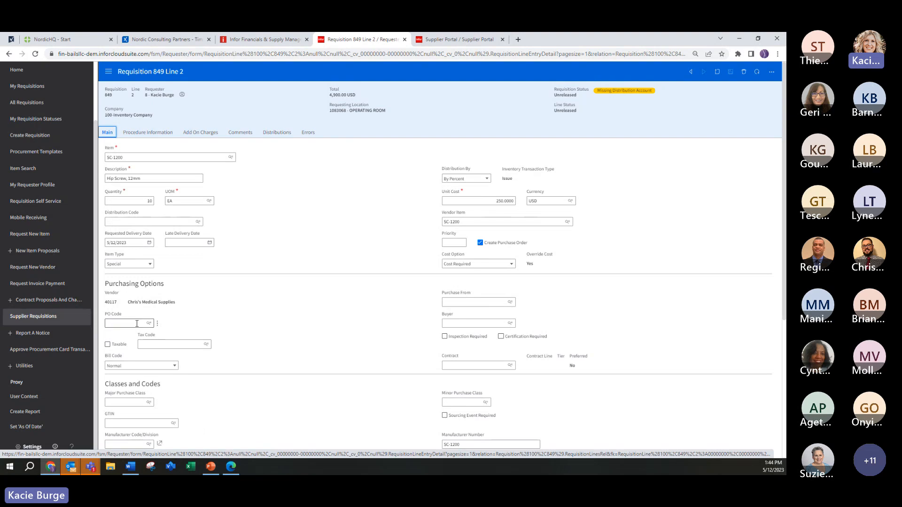
left_click(138, 323)
type("BILL")
key("Tab")
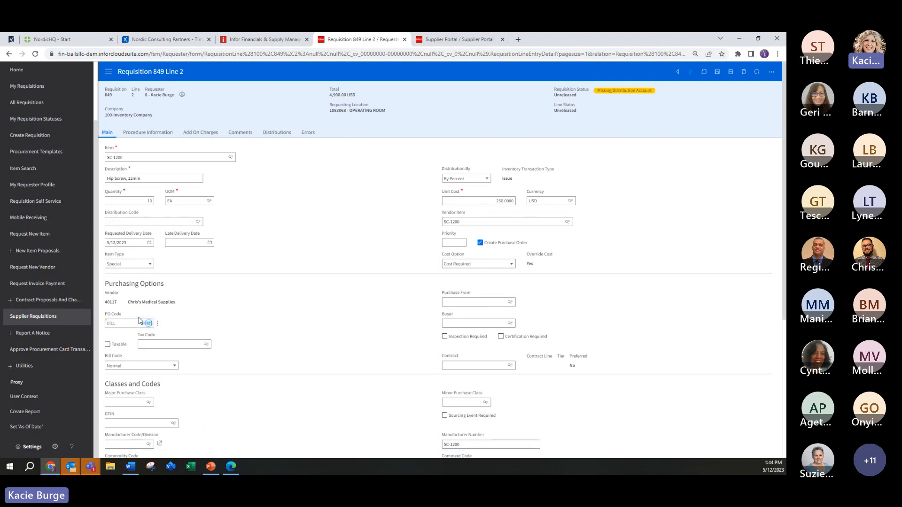
left_click(717, 72)
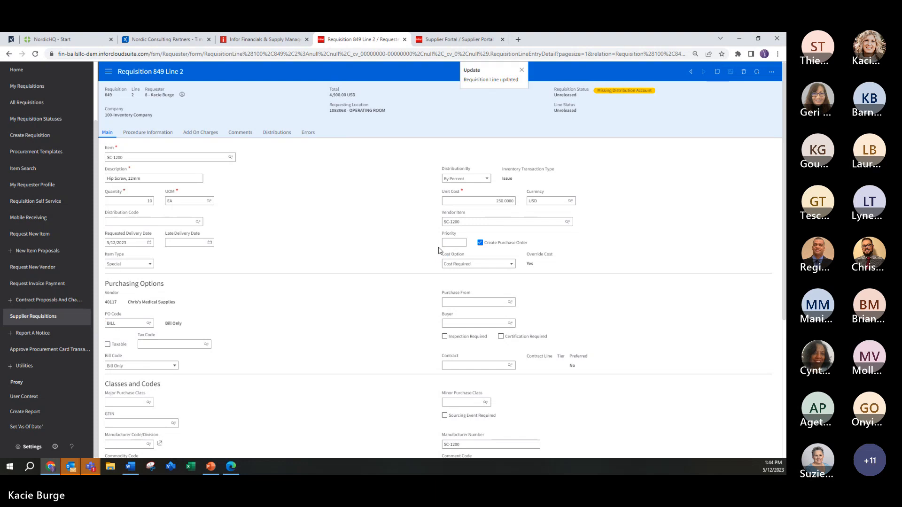
Step: Create a distribution for the Hip Screw, 12mm line using the Medical supplies account and save it
left_click(273, 134)
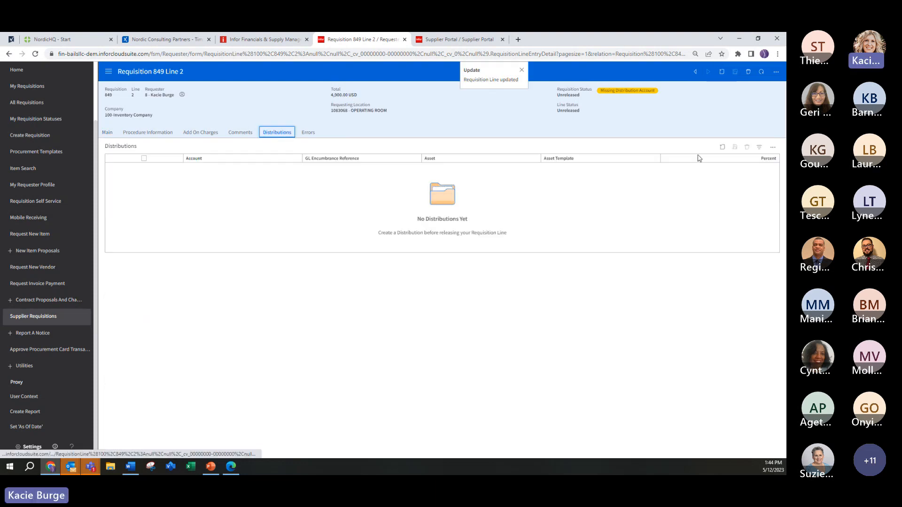
left_click(721, 148)
left_click(245, 170)
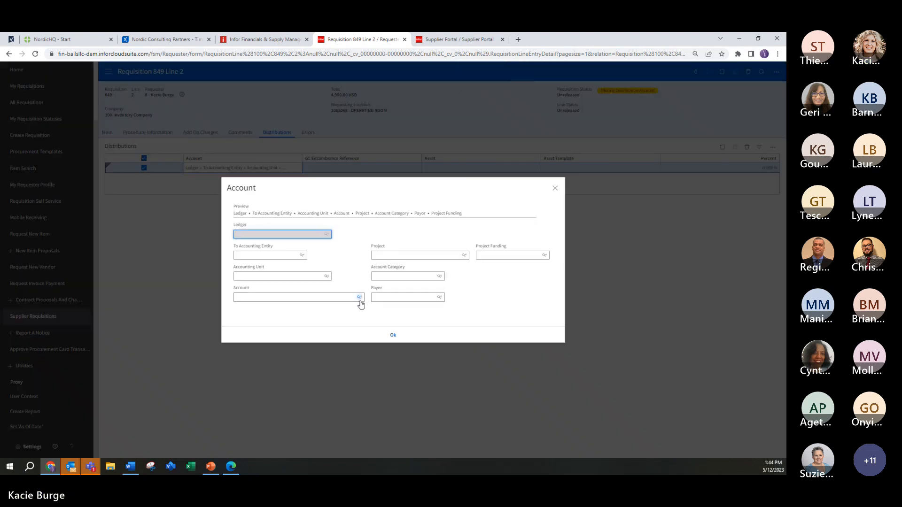
left_click(359, 297)
left_click(377, 230)
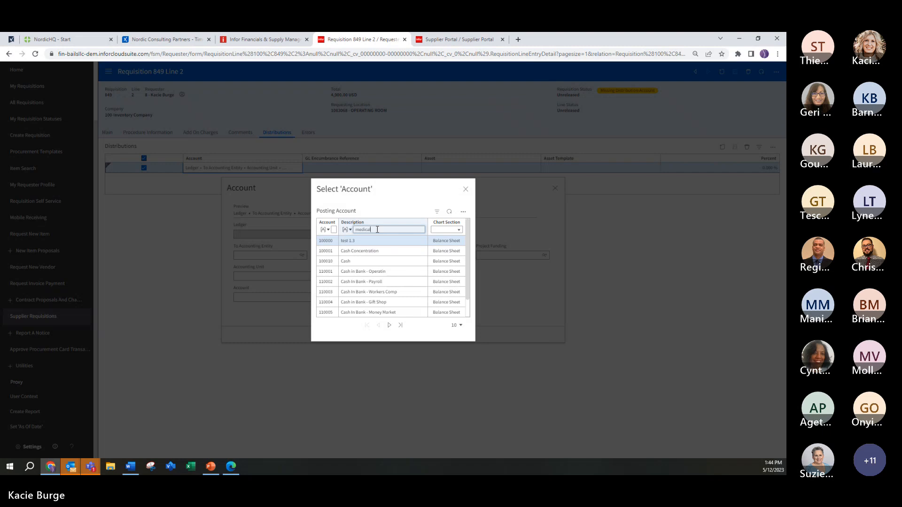
key("Return")
left_click(374, 273)
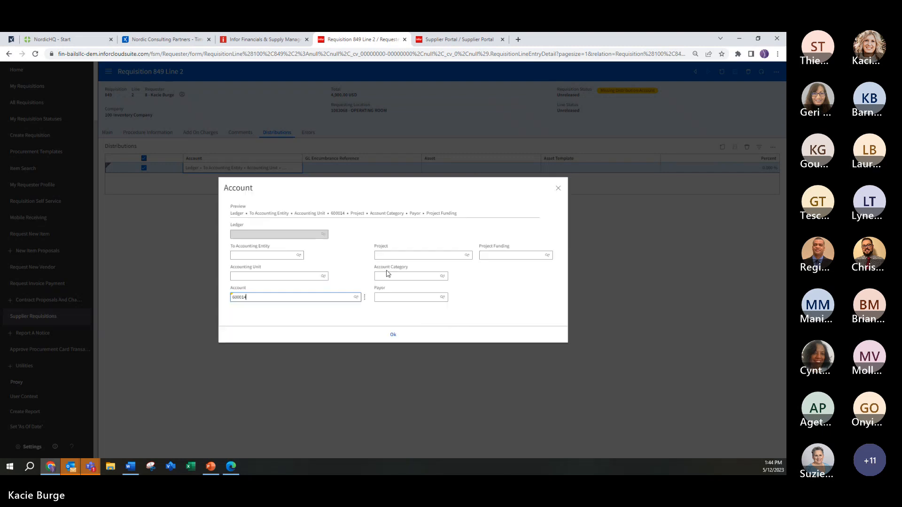
left_click(405, 333)
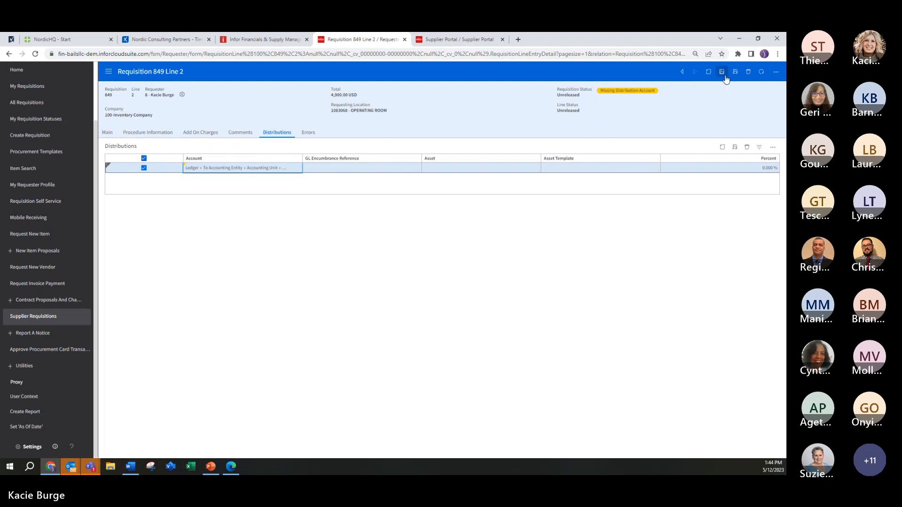
left_click(724, 75)
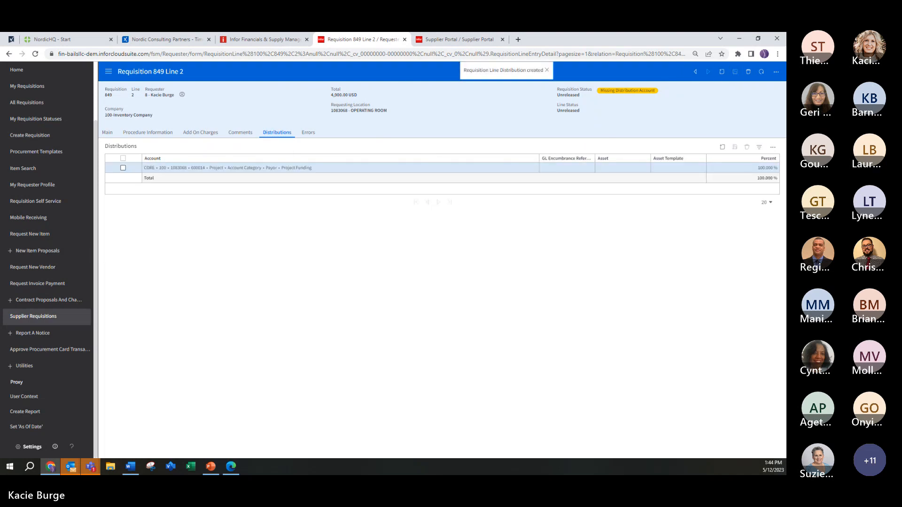
Step: Return to the hip replacement requisition, approve it and release it
left_click(9, 54)
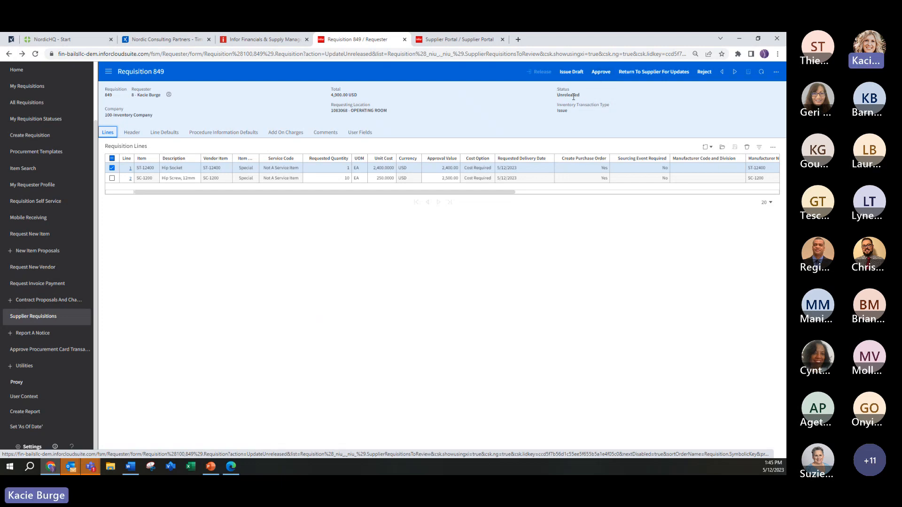
left_click(602, 72)
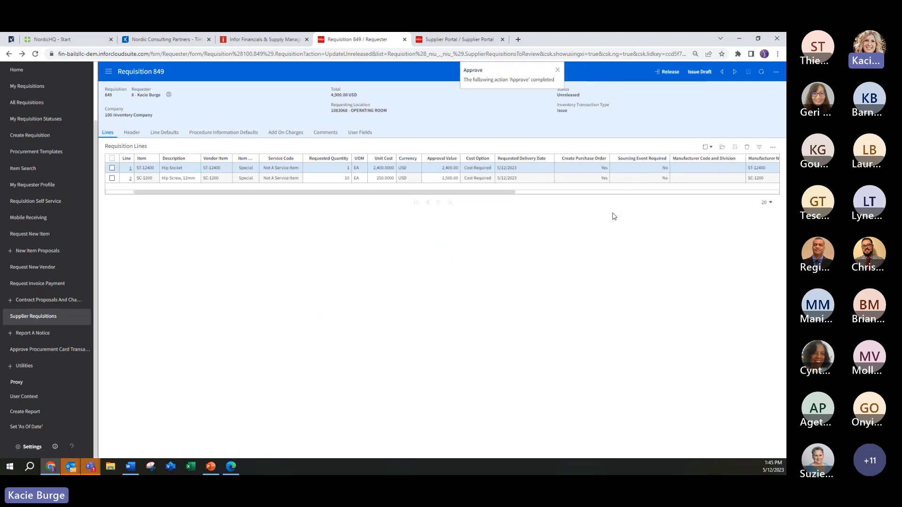
left_click(558, 70)
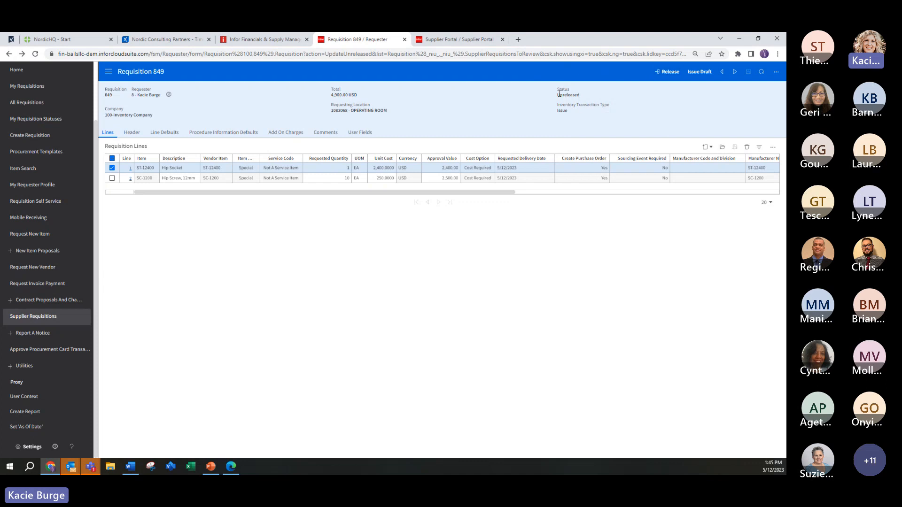
left_click(667, 71)
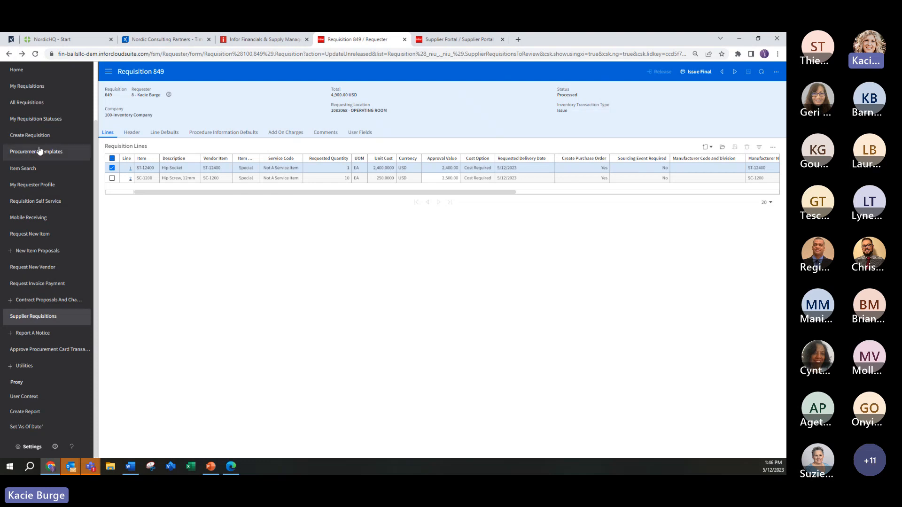
Step: Switch to the Buyer role and locate the Hip Socket and Hip Screw requests among the available purchase requests
scroll(78, 137, "up", 3)
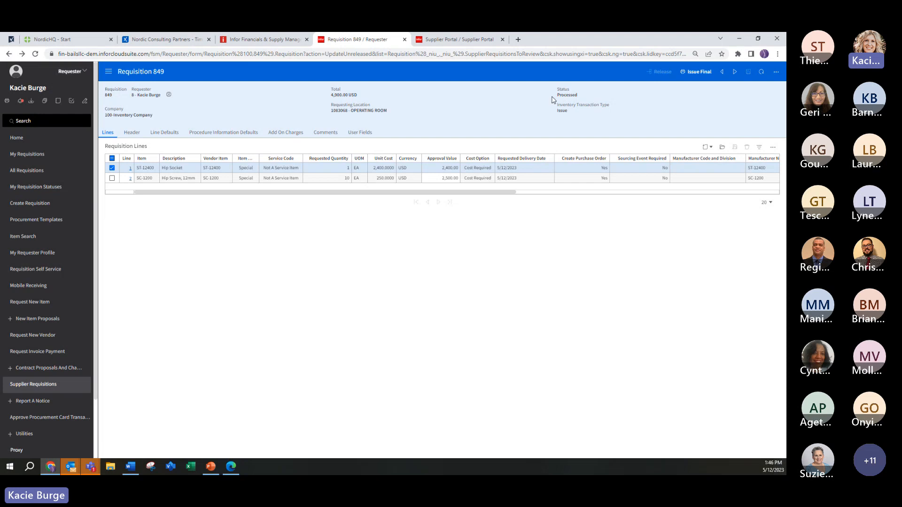
left_click(76, 77)
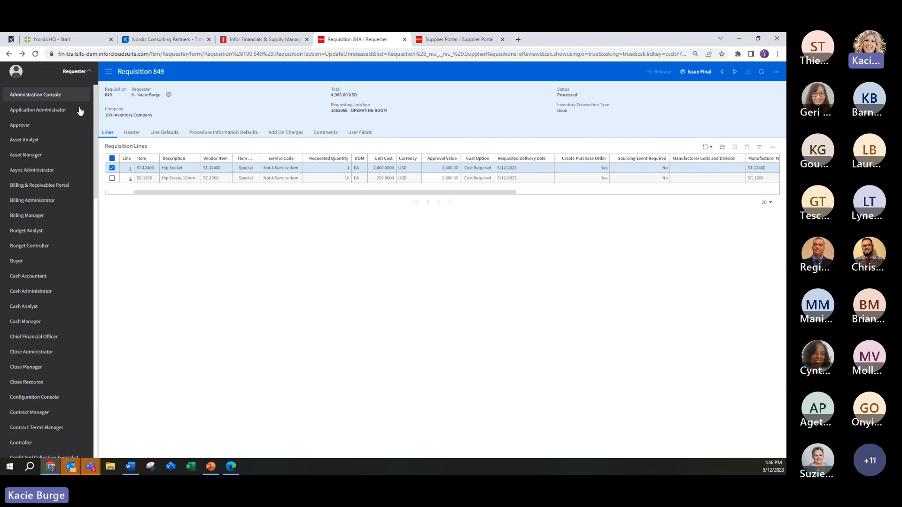
left_click(17, 262)
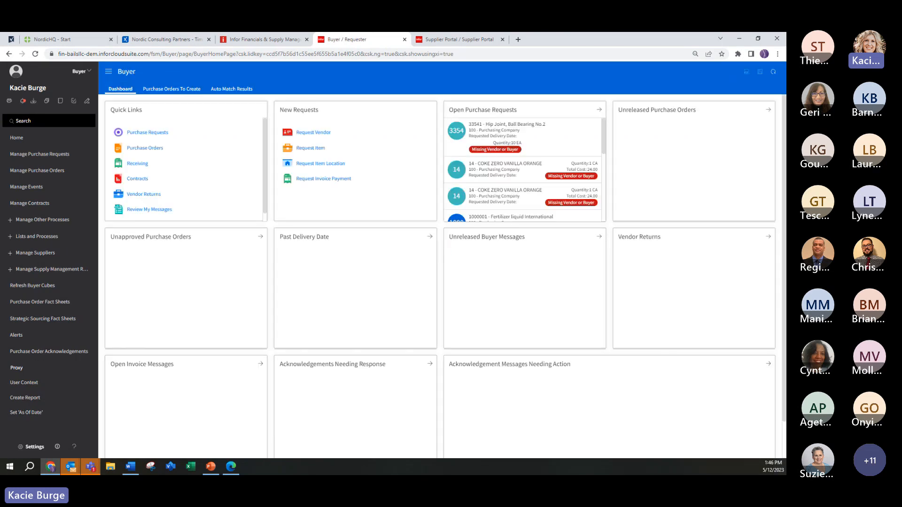
left_click(32, 158)
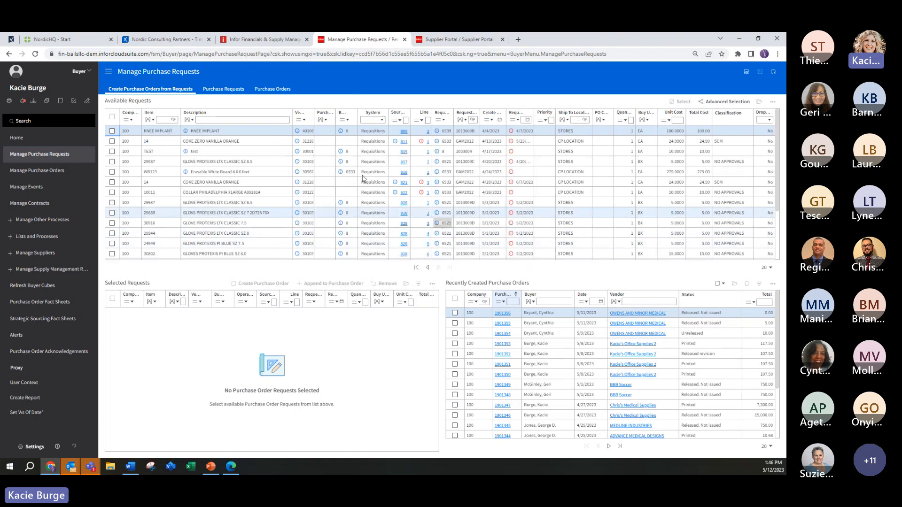
scroll(359, 186, "down", 3)
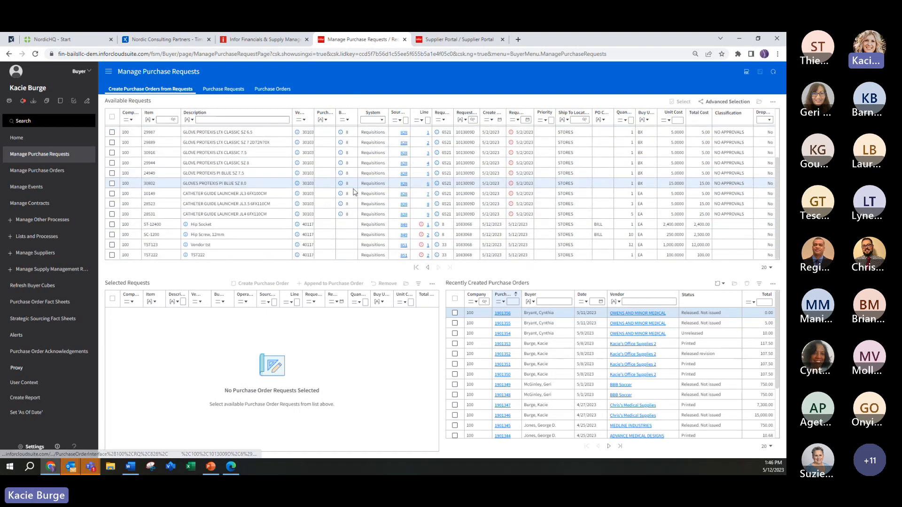
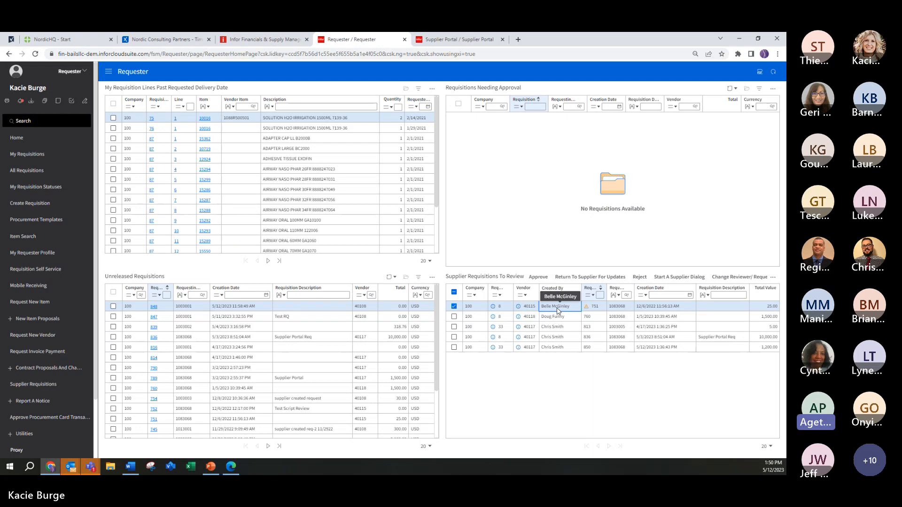
Step: Open the supplier requisition created 5/12/2023 that awaits review and set its line's requested quantity to 3
left_click(553, 349)
double_click(552, 349)
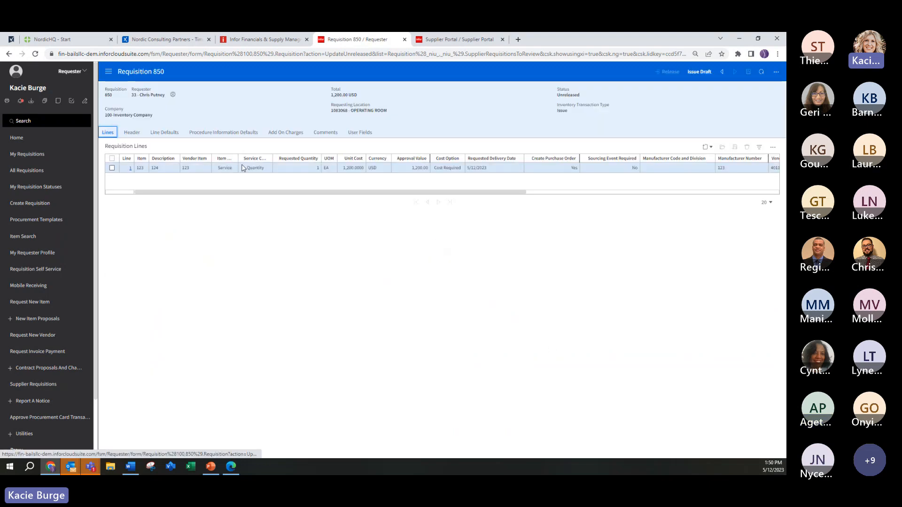
left_click(245, 168)
left_click(316, 168)
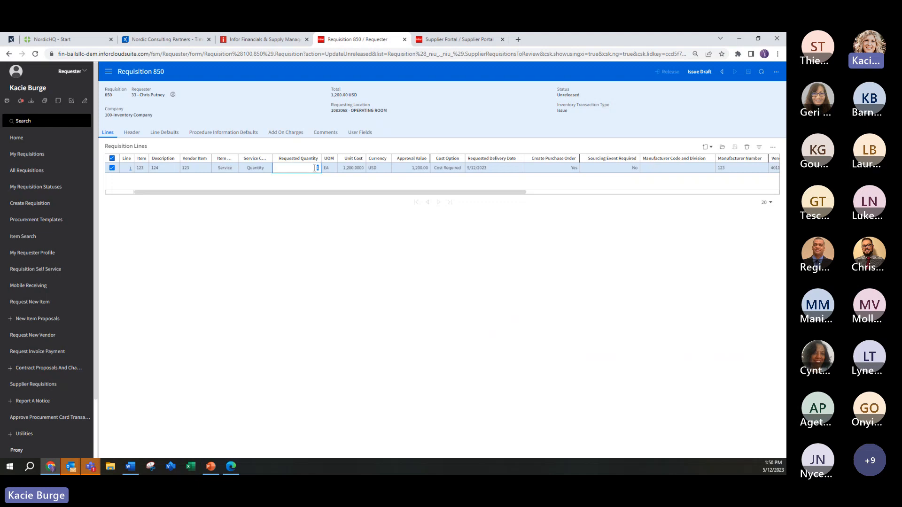
type("3")
Step: Set the requisition line's unit cost to 1,500 and its requested quantity to 5, and save the line
left_click(362, 169)
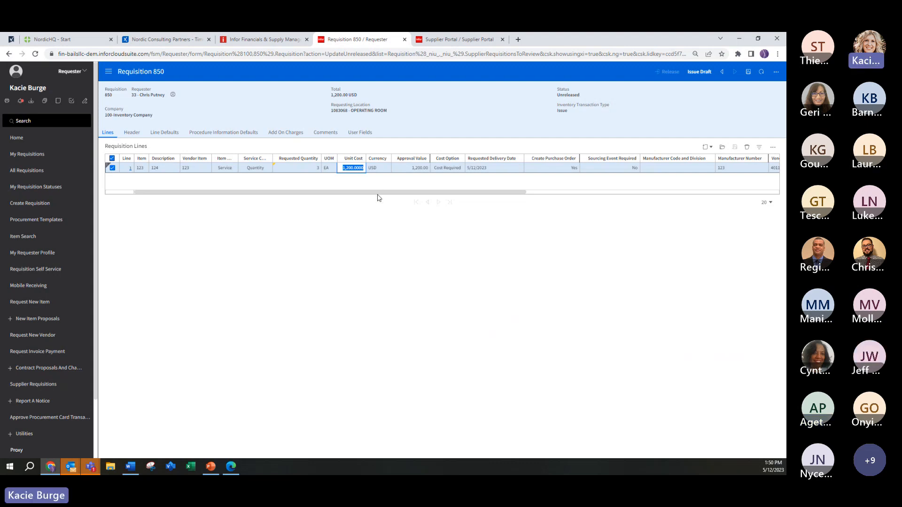
left_click(448, 245)
left_click_drag(421, 194, 257, 191)
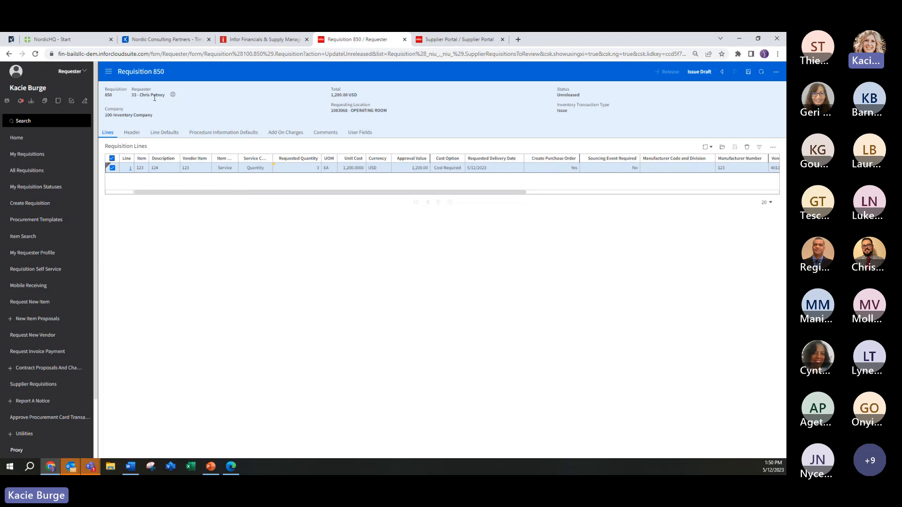
left_click(140, 134)
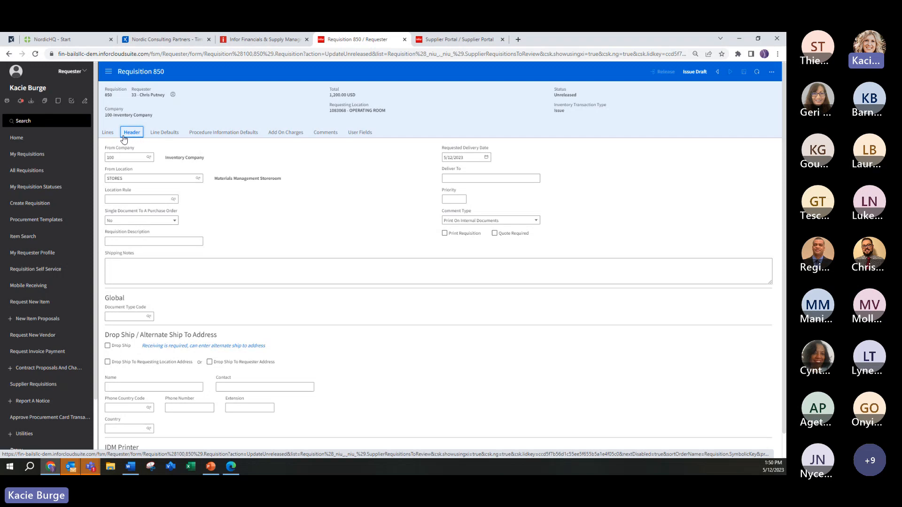
left_click(108, 133)
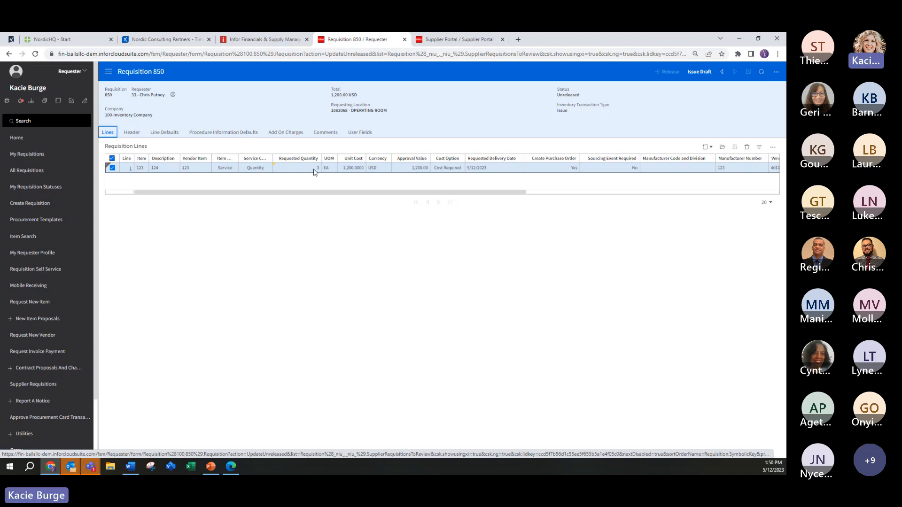
left_click(359, 168)
type("1500")
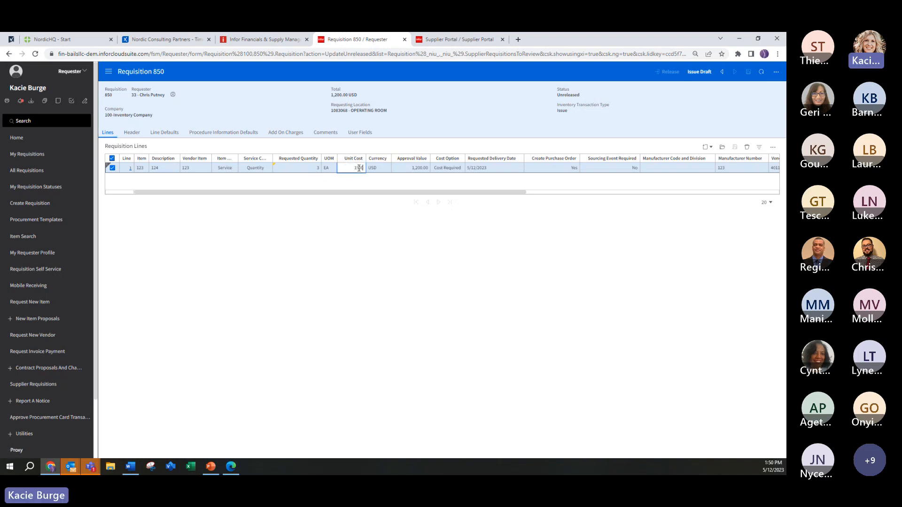
left_click(371, 221)
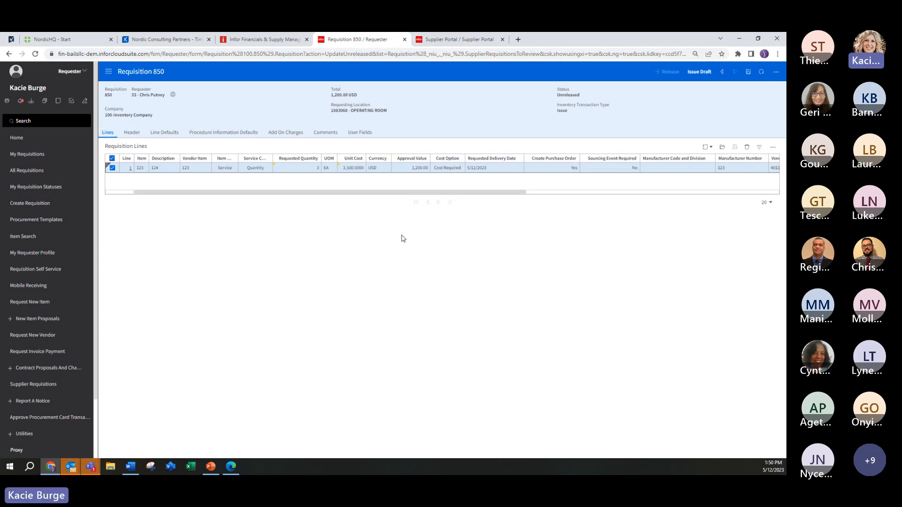
left_click(302, 168)
type("5")
left_click(441, 262)
left_click(749, 71)
Step: Return to the requester home page and check the actions available for the edited supplier requisition
left_click(9, 53)
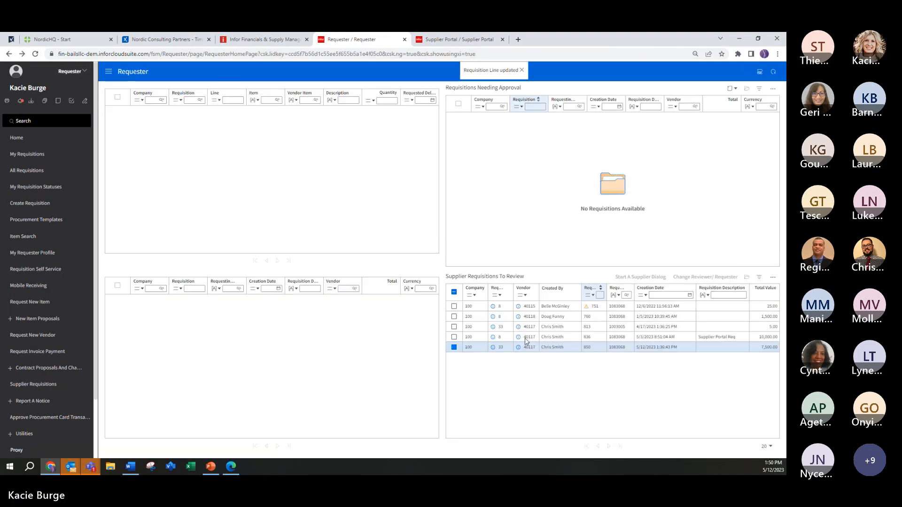
left_click(550, 351)
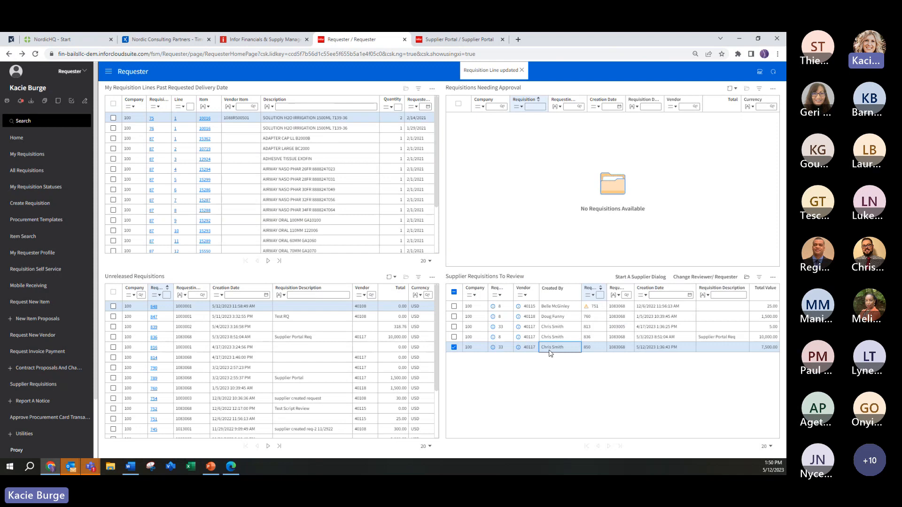
right_click(598, 351)
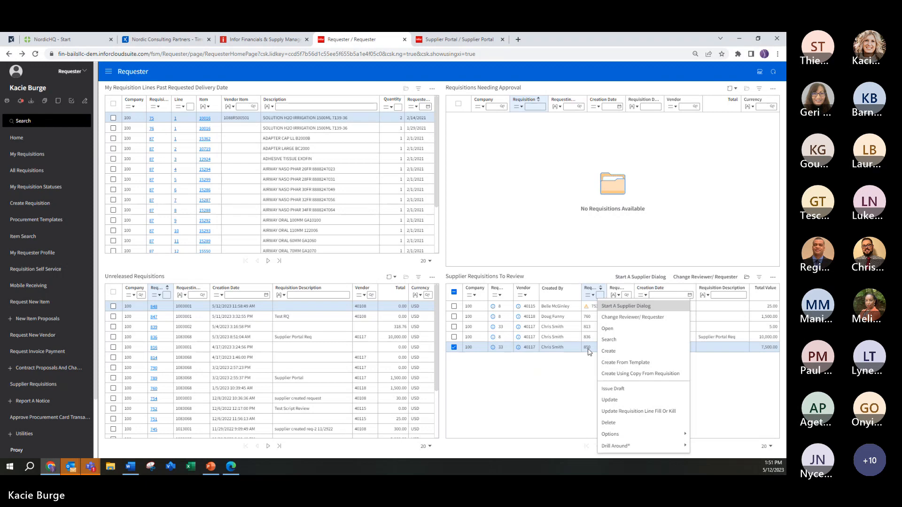
left_click(586, 381)
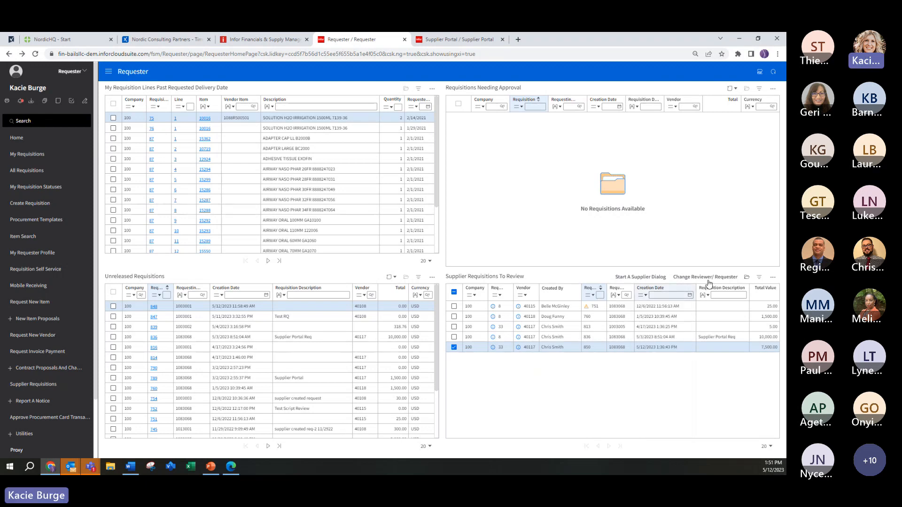
Step: Open the requisition described as Supplier Portal Req, set its line's quantity to 10 and unit cost to 200,000, and save
left_click(549, 339)
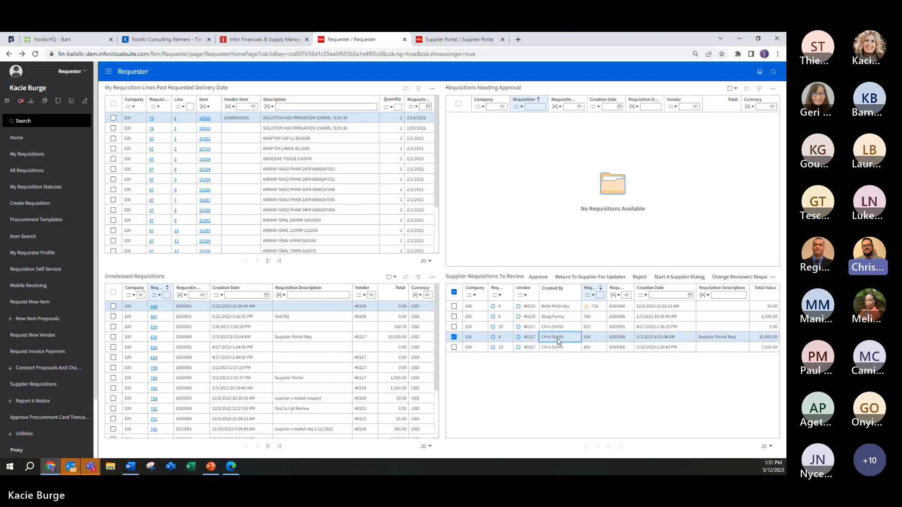
double_click(558, 342)
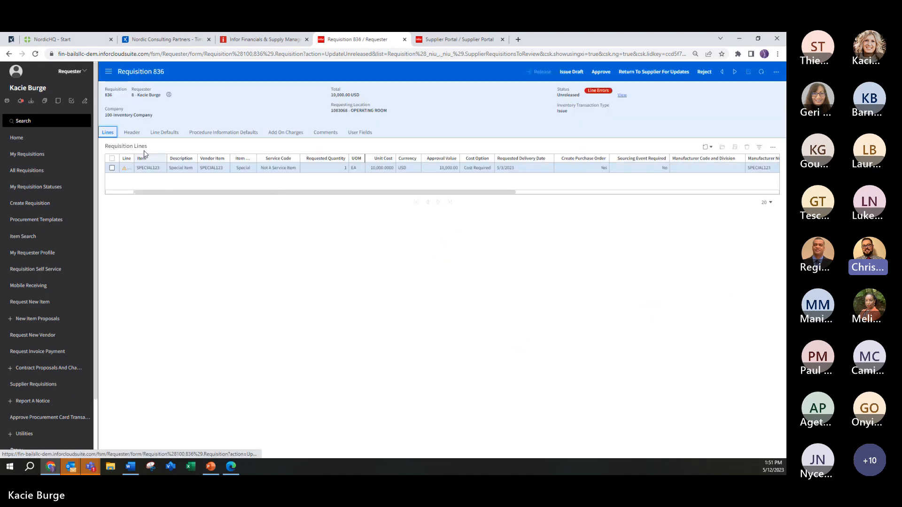
left_click(196, 172)
left_click(347, 170)
type("10")
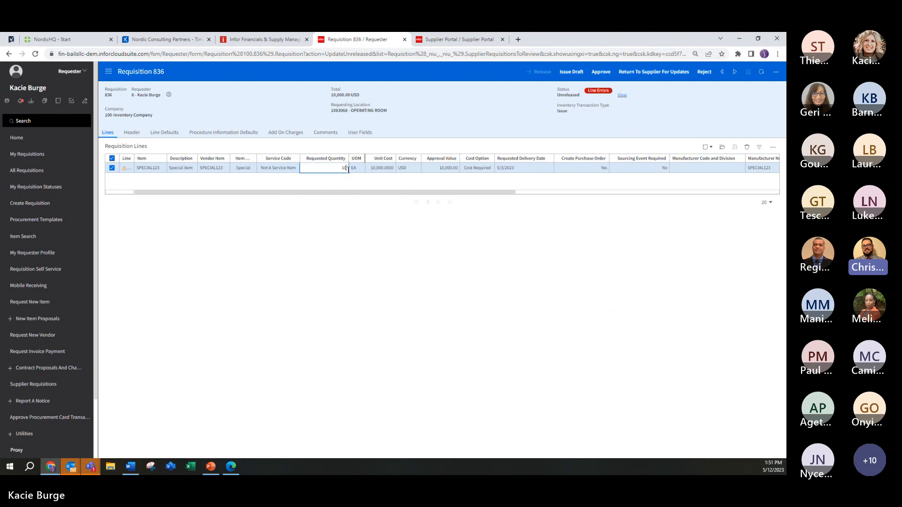
left_click(381, 170)
type("200000")
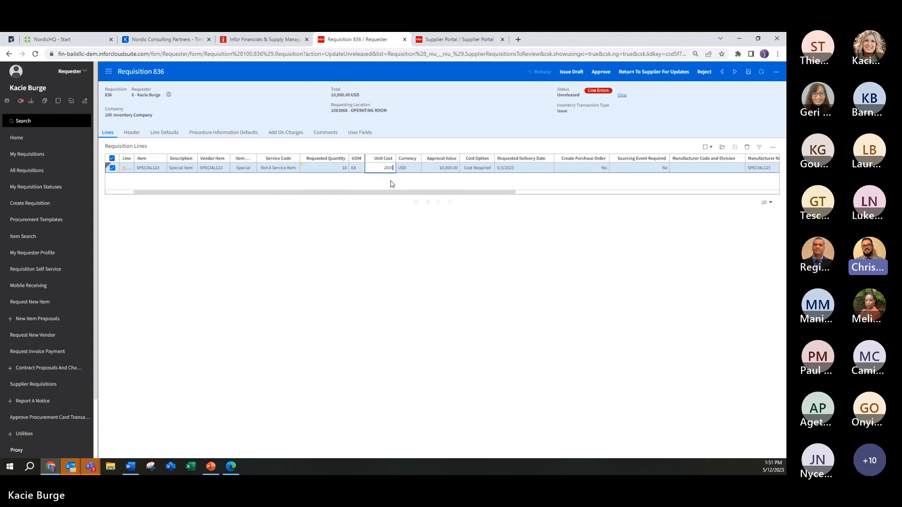
left_click(415, 236)
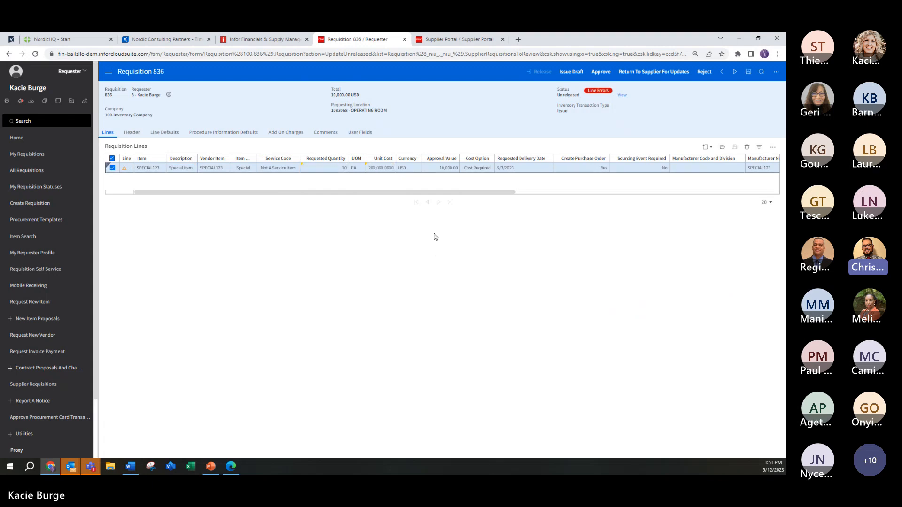
left_click(748, 71)
Step: Create a distribution for the SPECIAL123 line, choosing a posting account filtered by the description "medical", and save it
double_click(235, 169)
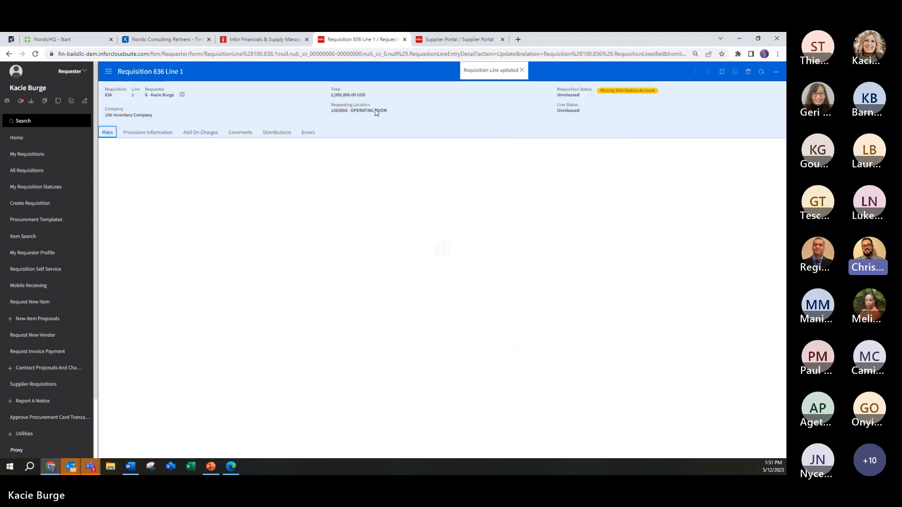
left_click(266, 135)
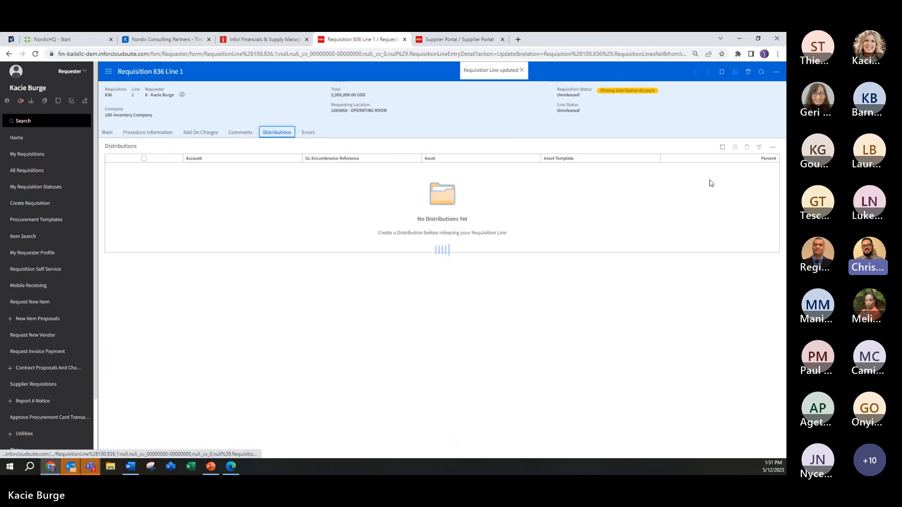
left_click(722, 147)
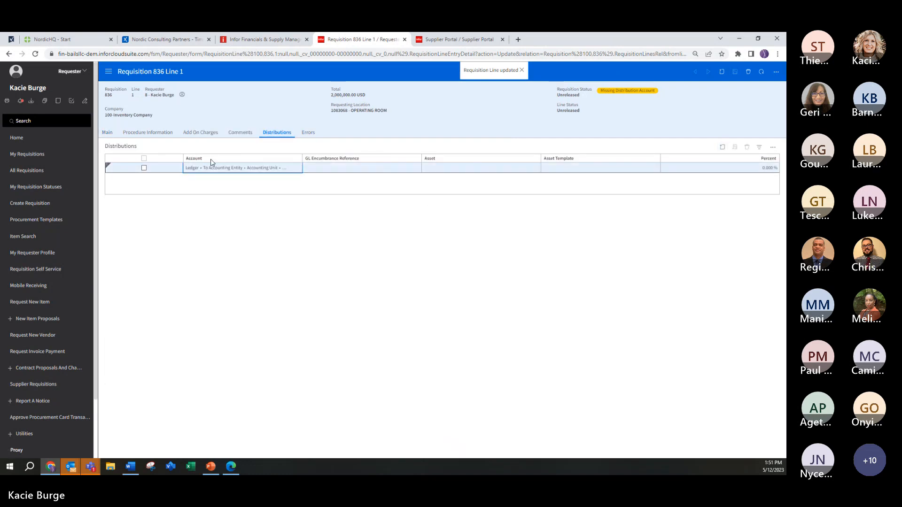
left_click(263, 171)
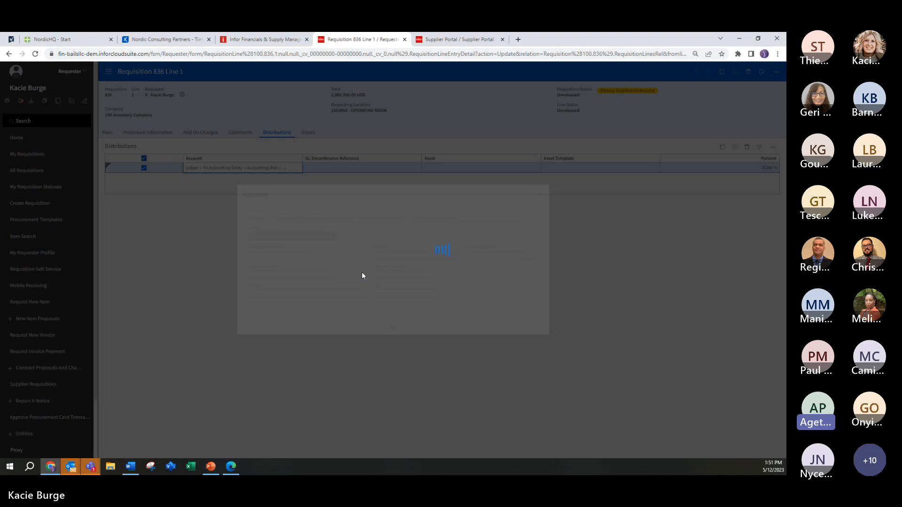
left_click(359, 297)
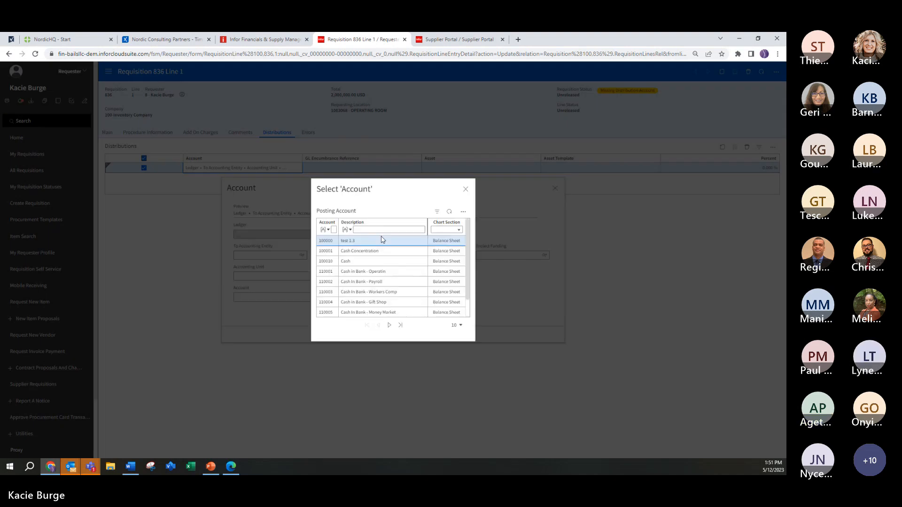
left_click(383, 229)
type("mi")
type("dical")
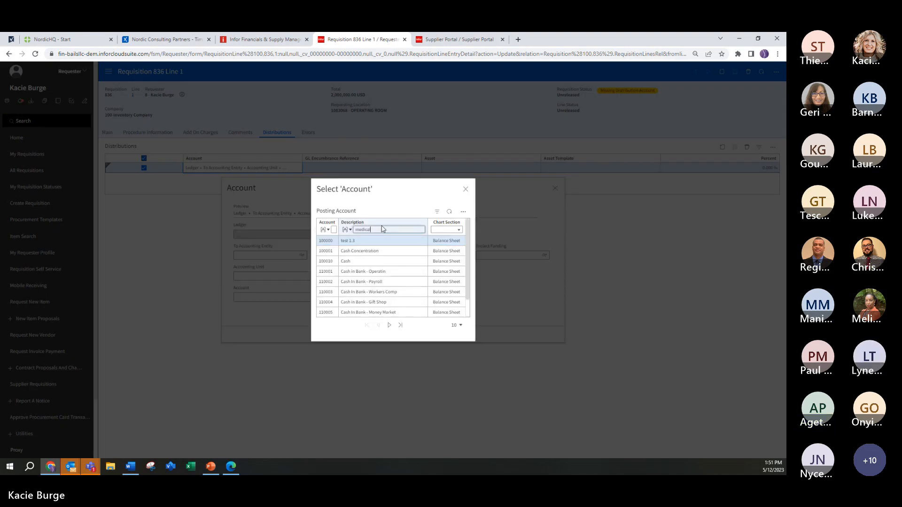
key("Return")
left_click(362, 272)
left_click(393, 334)
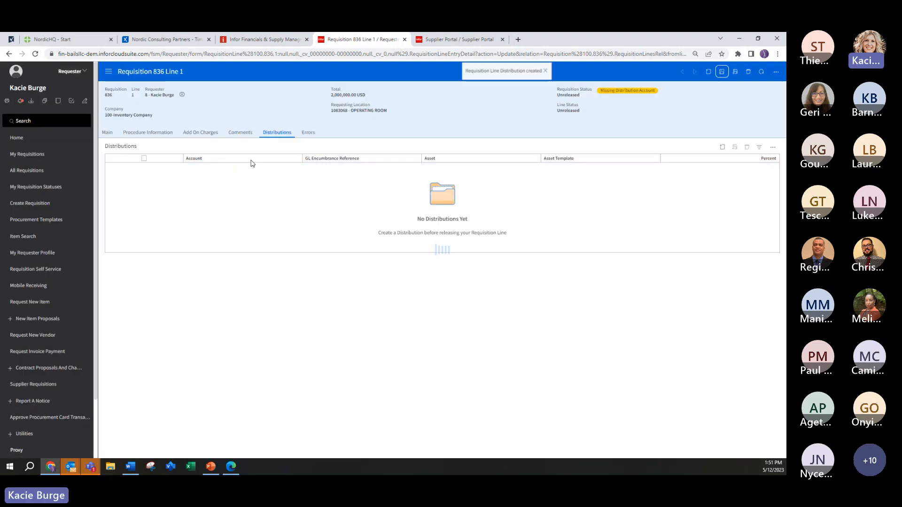
Step: Return to the Supplier Portal Req requisition, approve it and release it
left_click(9, 54)
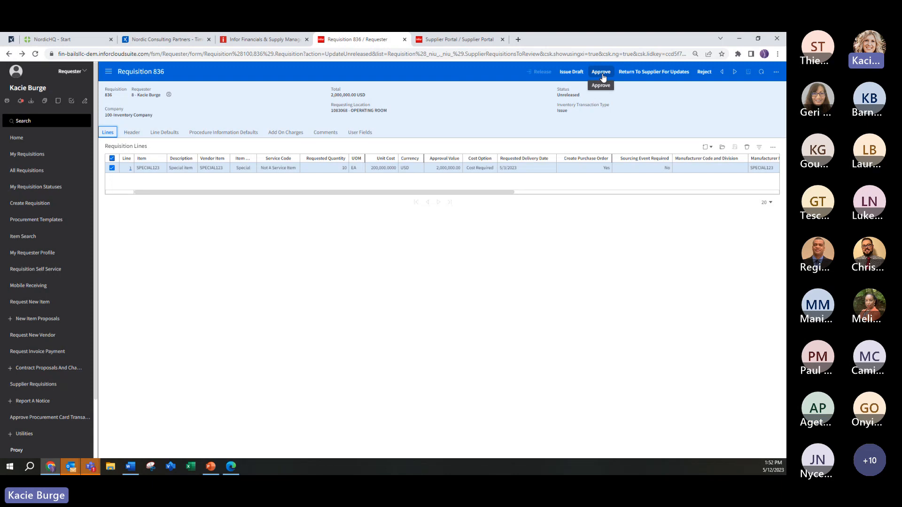
left_click(602, 74)
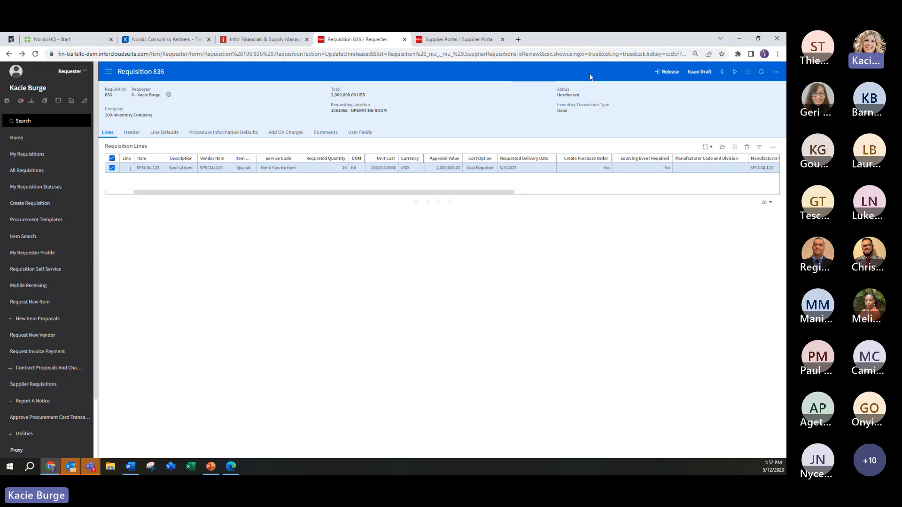
left_click(670, 73)
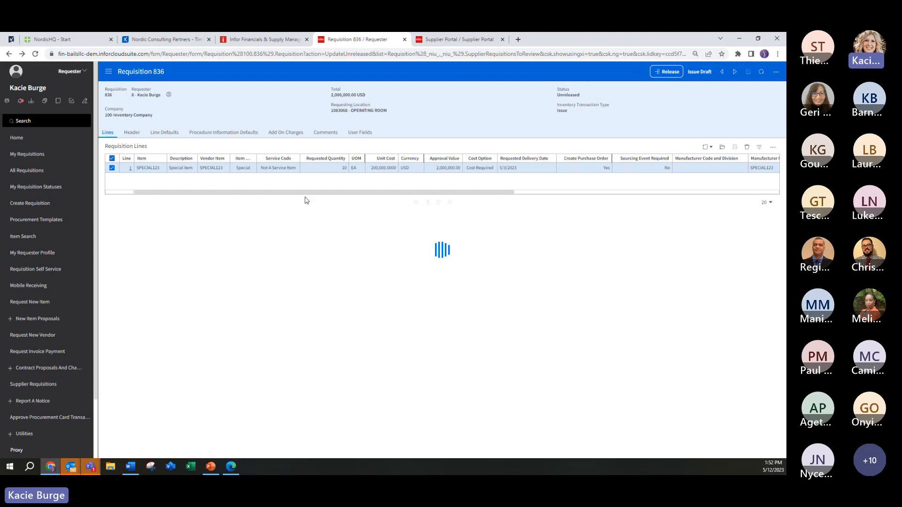
left_click_drag(286, 196, 203, 193)
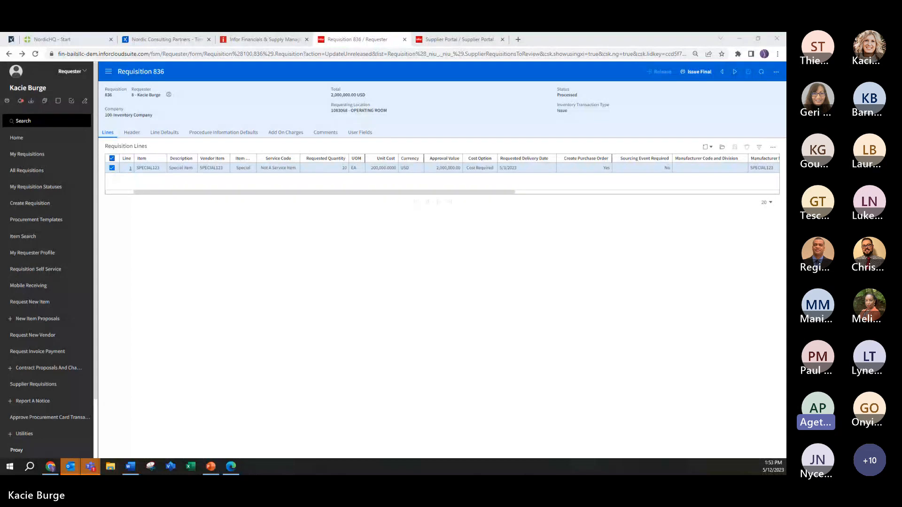
left_click(207, 125)
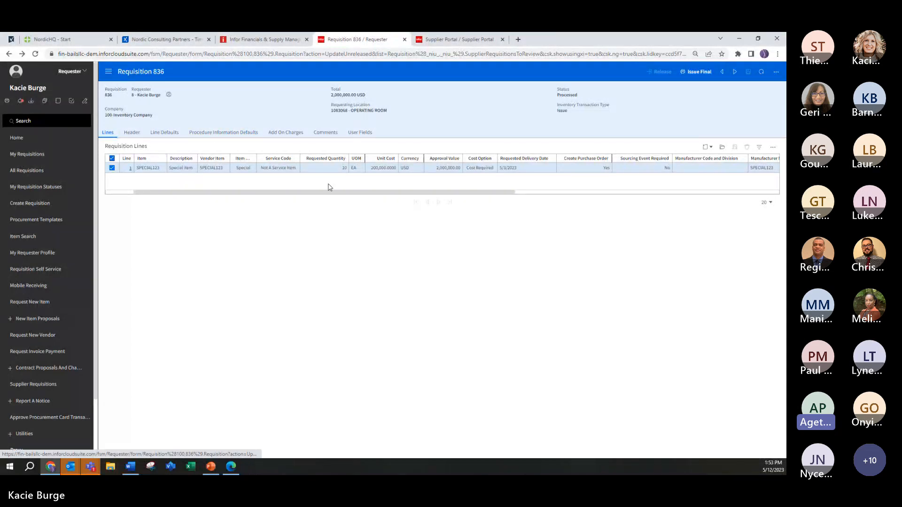
left_click_drag(363, 194, 254, 195)
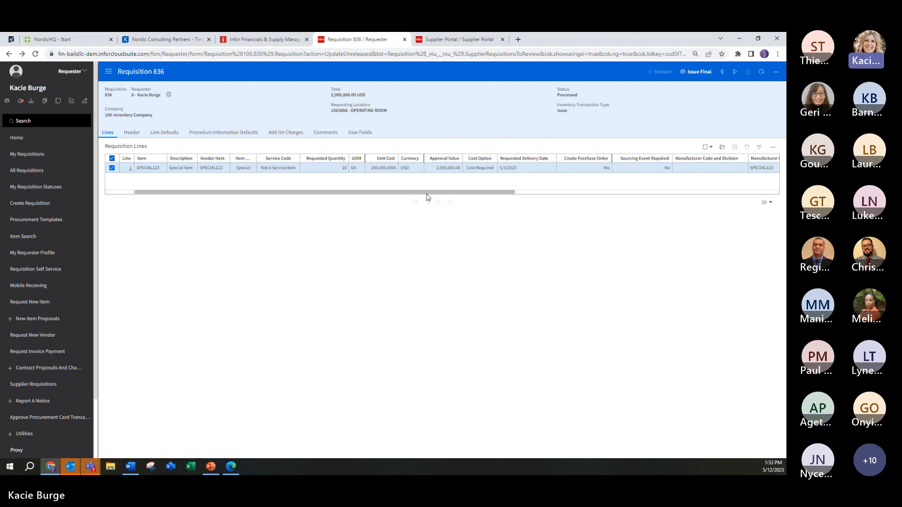
left_click_drag(459, 194, 366, 195)
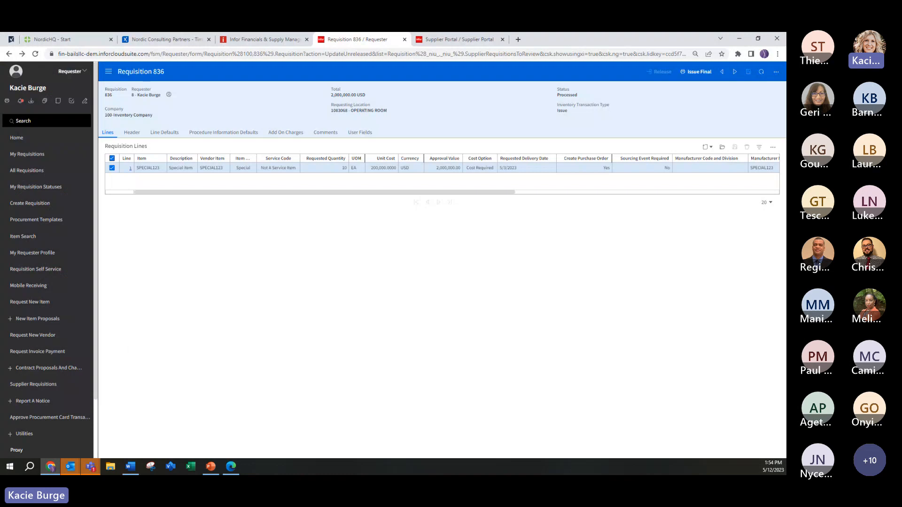
Step: Switch to the Supplier Portal, advance the new requisition to its lines, and examine the ad hoc line form without adding a line
key("alt+Tab")
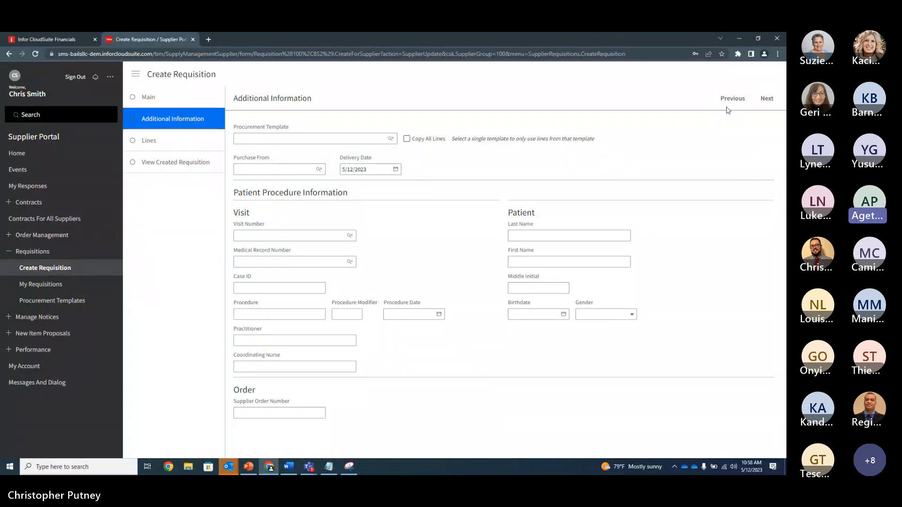
left_click(767, 98)
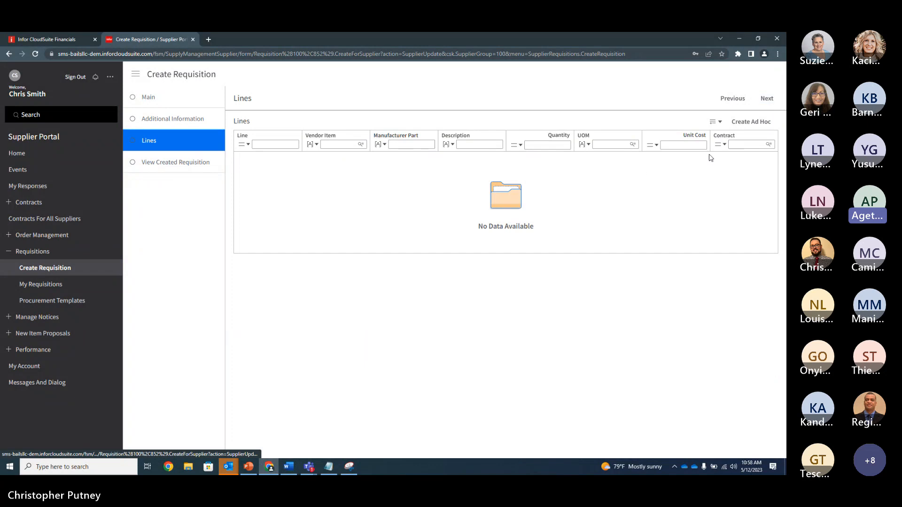
left_click(750, 122)
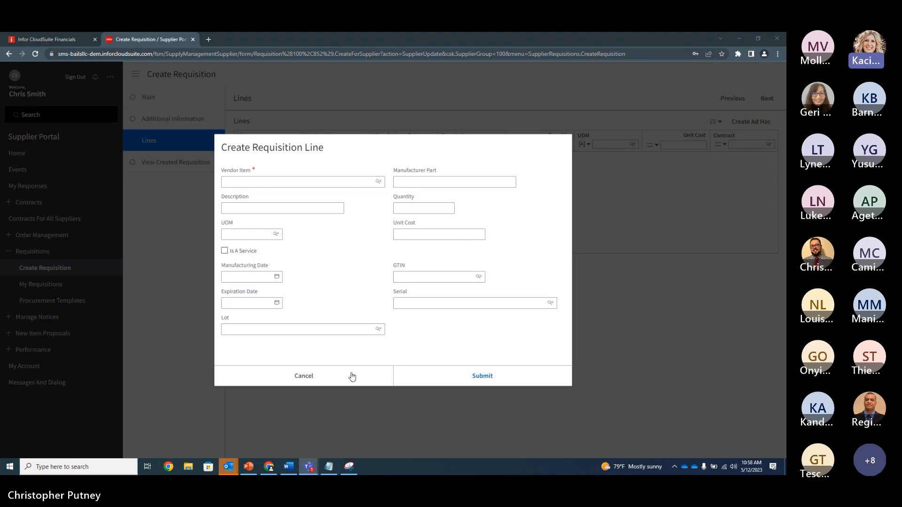
left_click(326, 291)
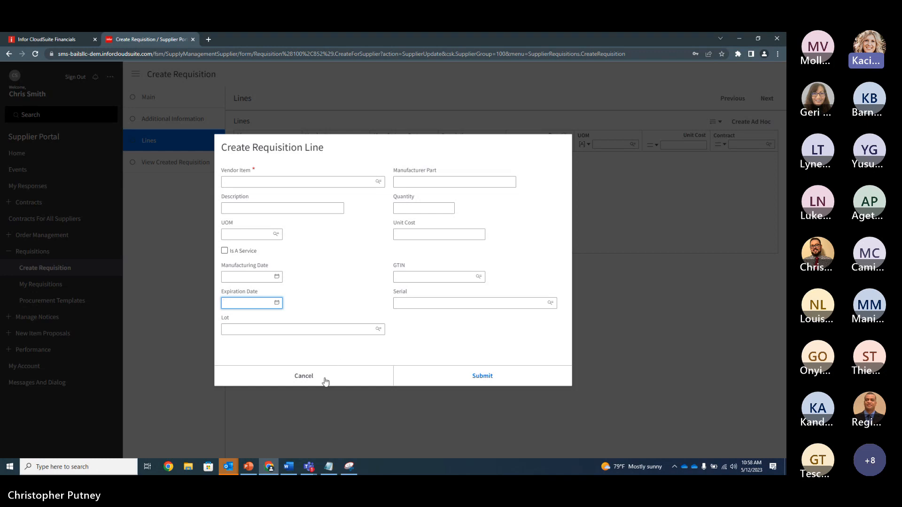
left_click(337, 303)
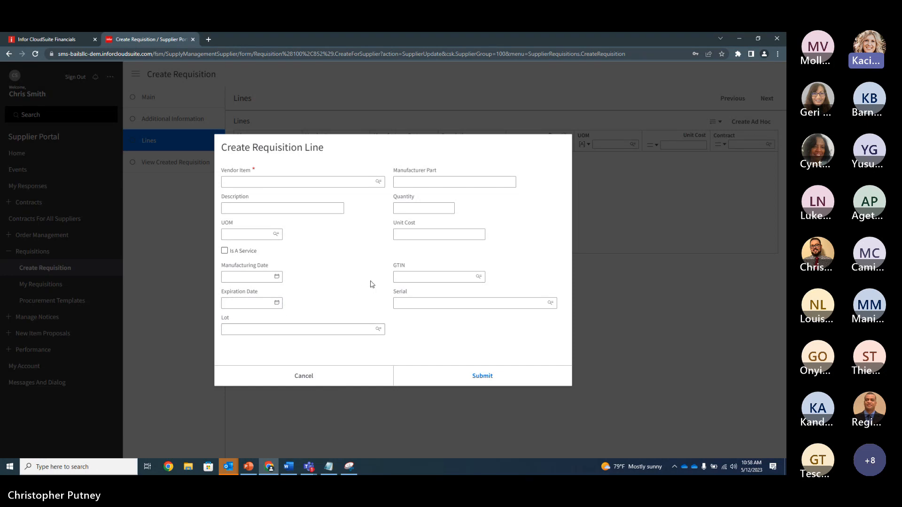
left_click(360, 266)
left_click(320, 378)
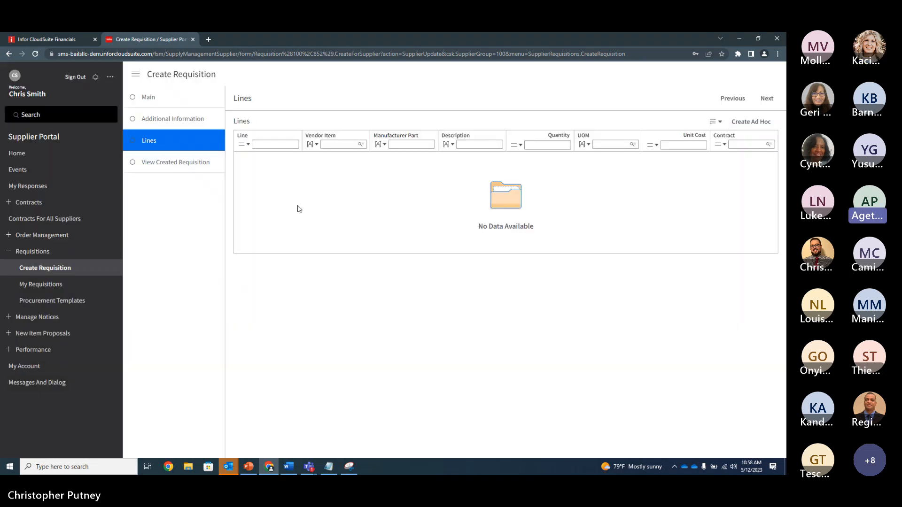
Step: Switch to Infor CloudSuite Financials, browse Supply Management in the Application Administrator role, and return to the Supplier Portal requisition
left_click(74, 42)
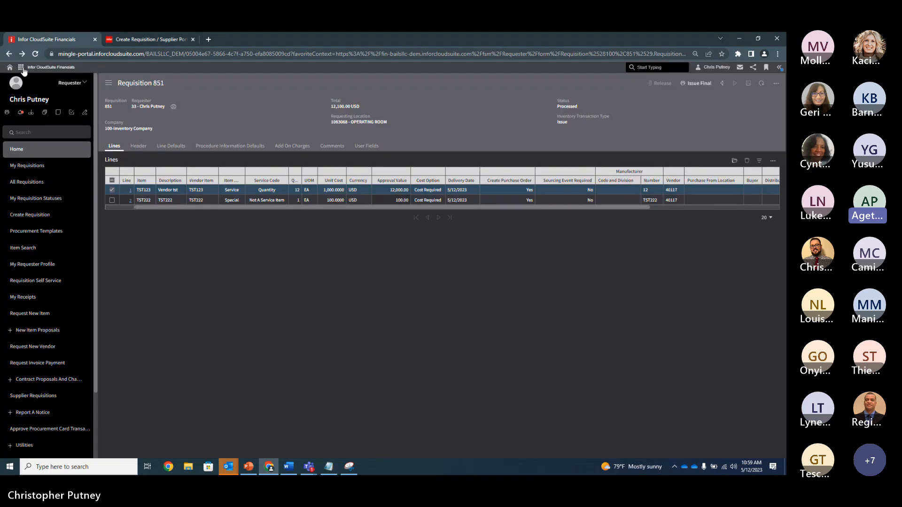
left_click(76, 84)
left_click(54, 123)
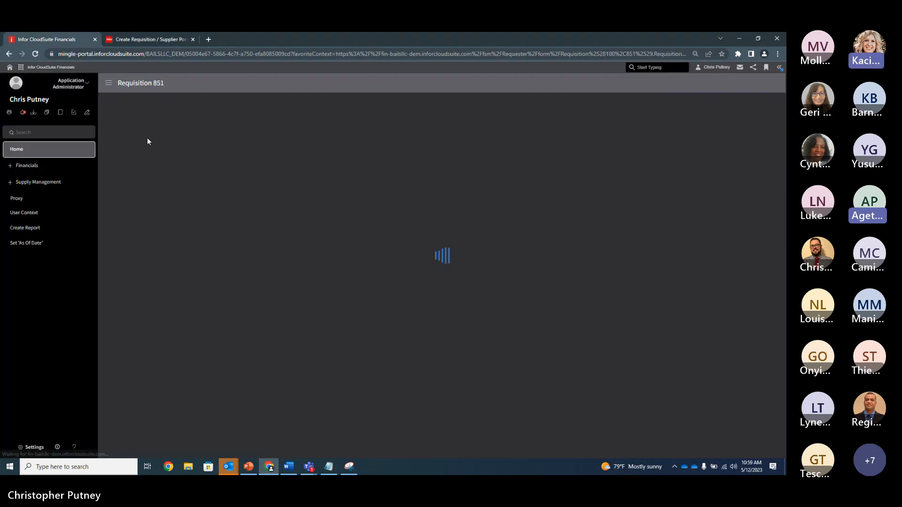
left_click(24, 183)
left_click(24, 197)
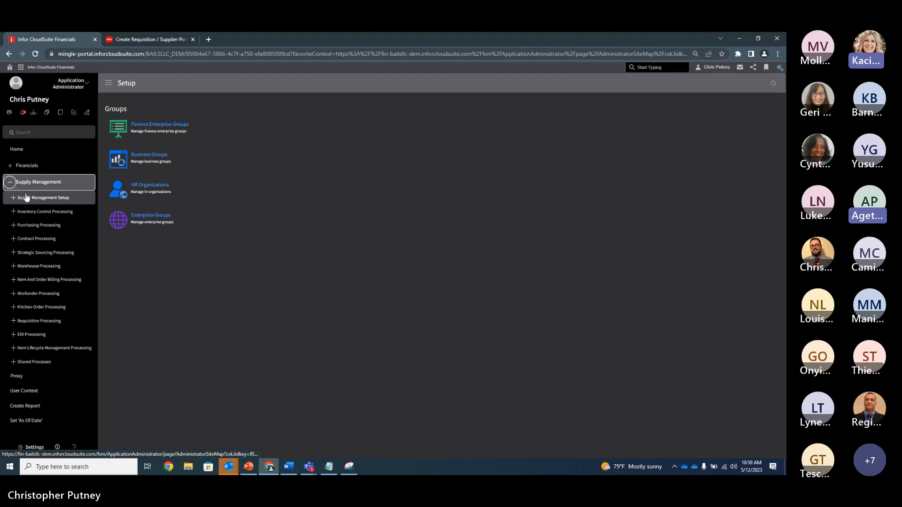
left_click(161, 39)
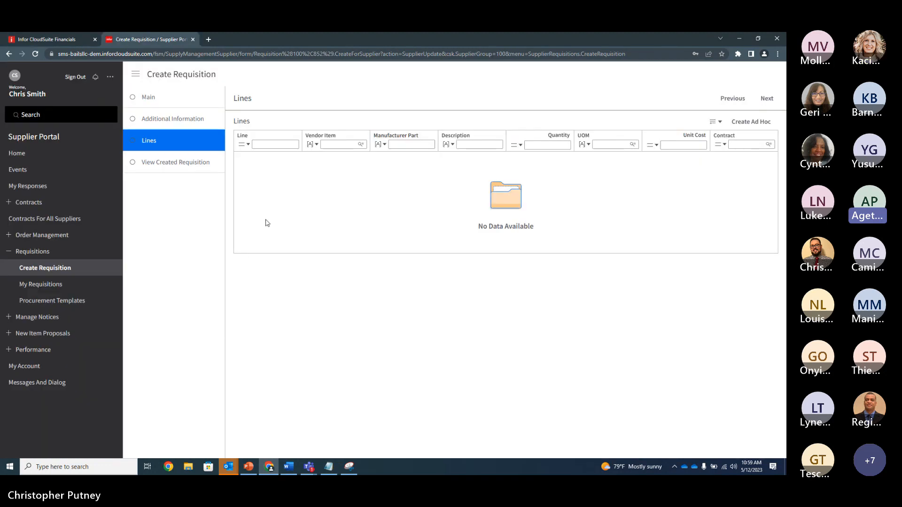